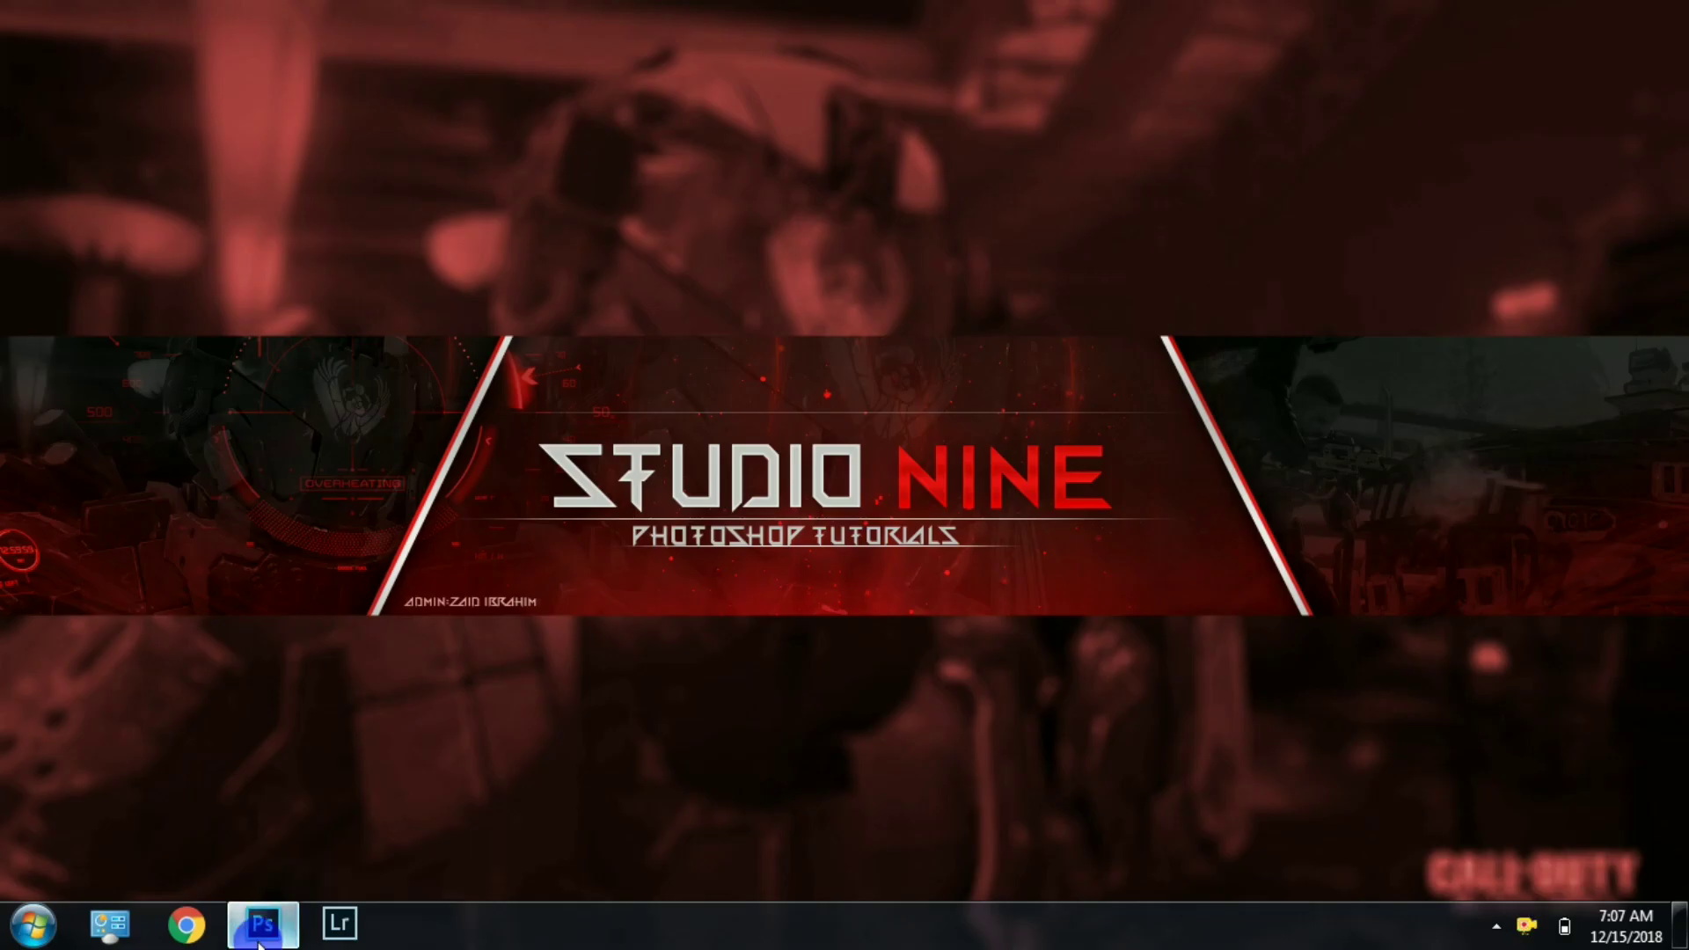
click(258, 934)
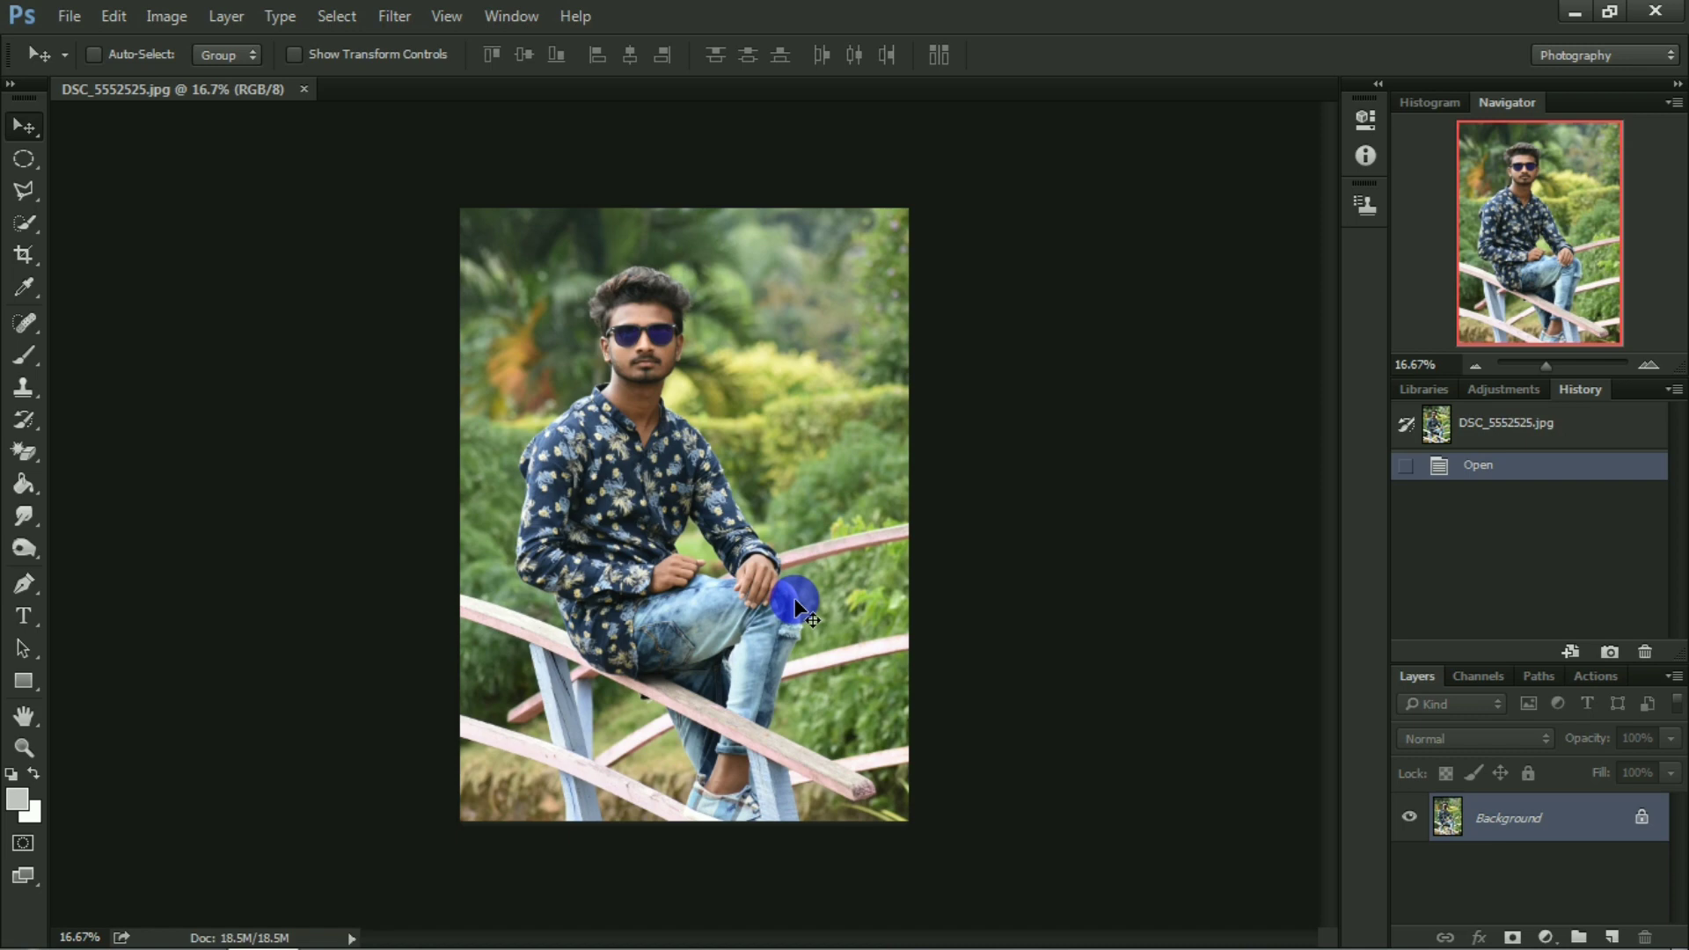
Convert the locked Background into an editable layer and open it in the Camera Raw filter.
key(ctrl+plus)
click(1640, 817)
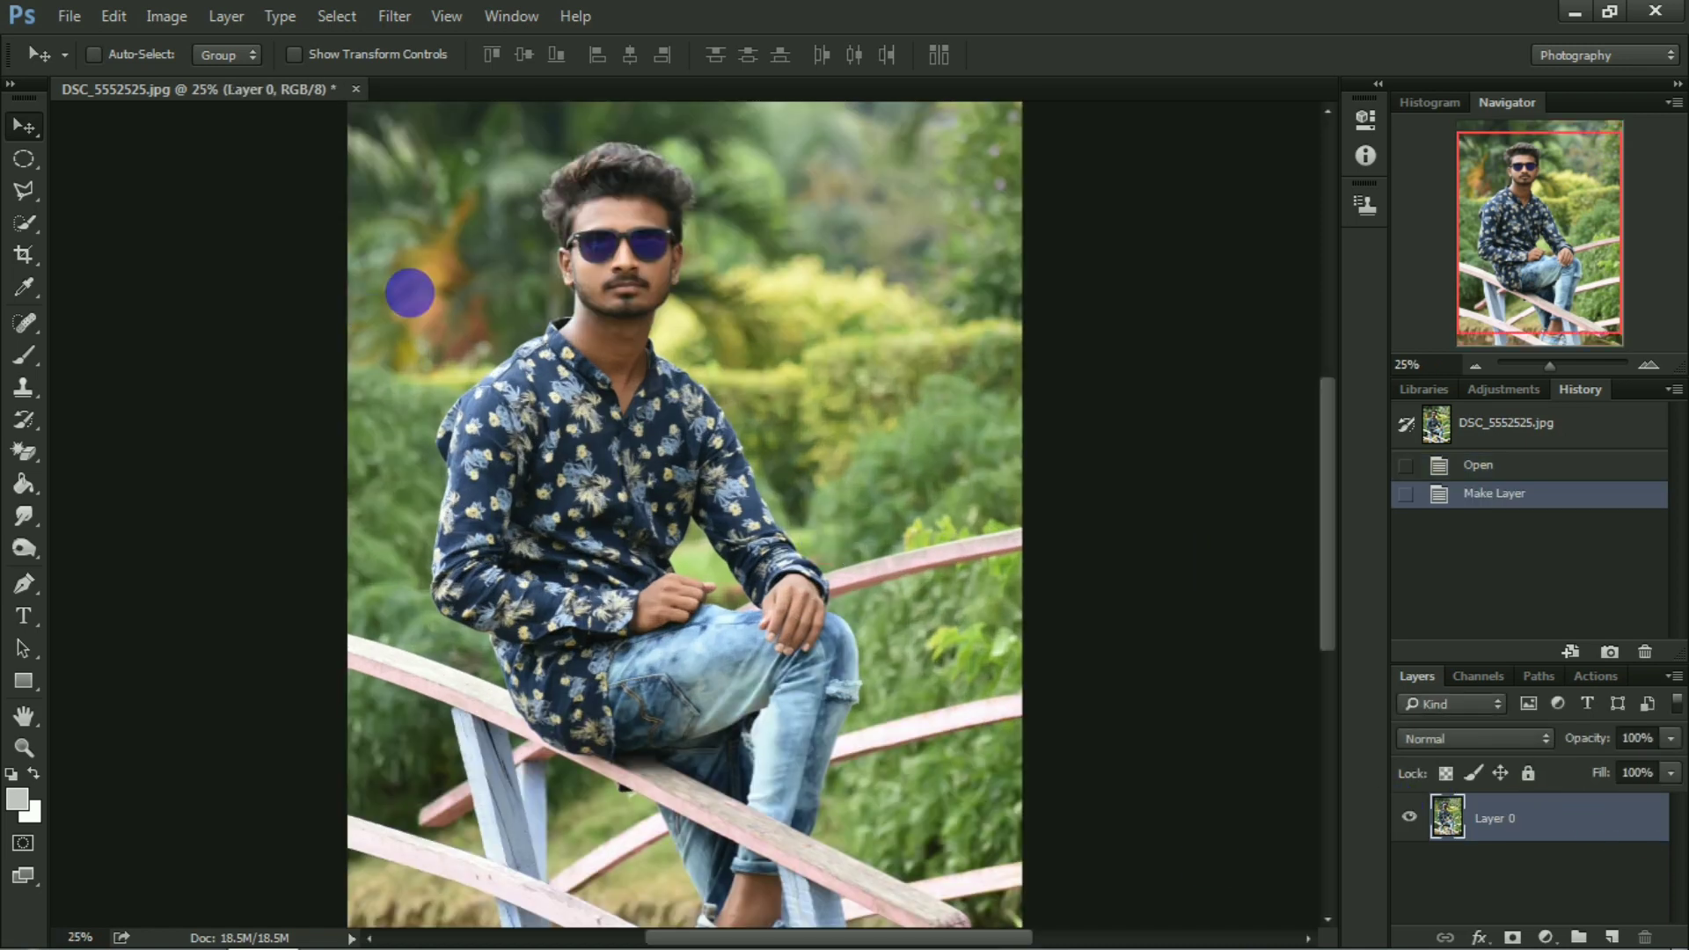
click(394, 15)
click(452, 162)
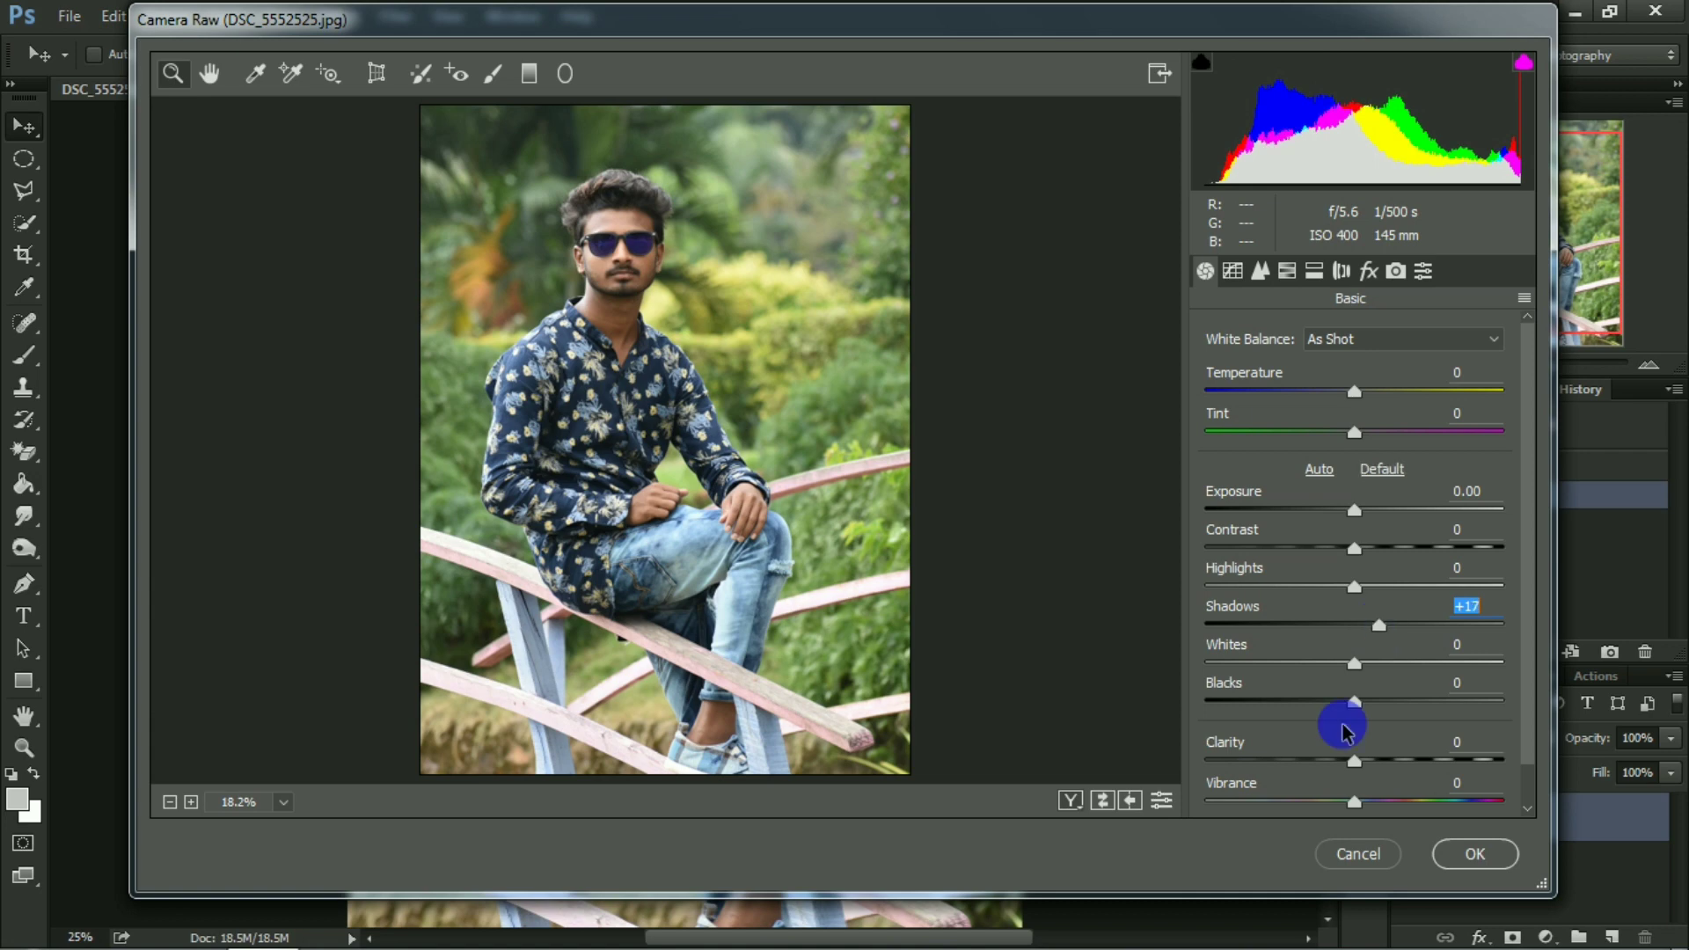
Set the basic tones to Highlights +16, Shadows +28, Whites +7, Blacks about +33 and Clarity -7.
drag(1352, 701, 1385, 702)
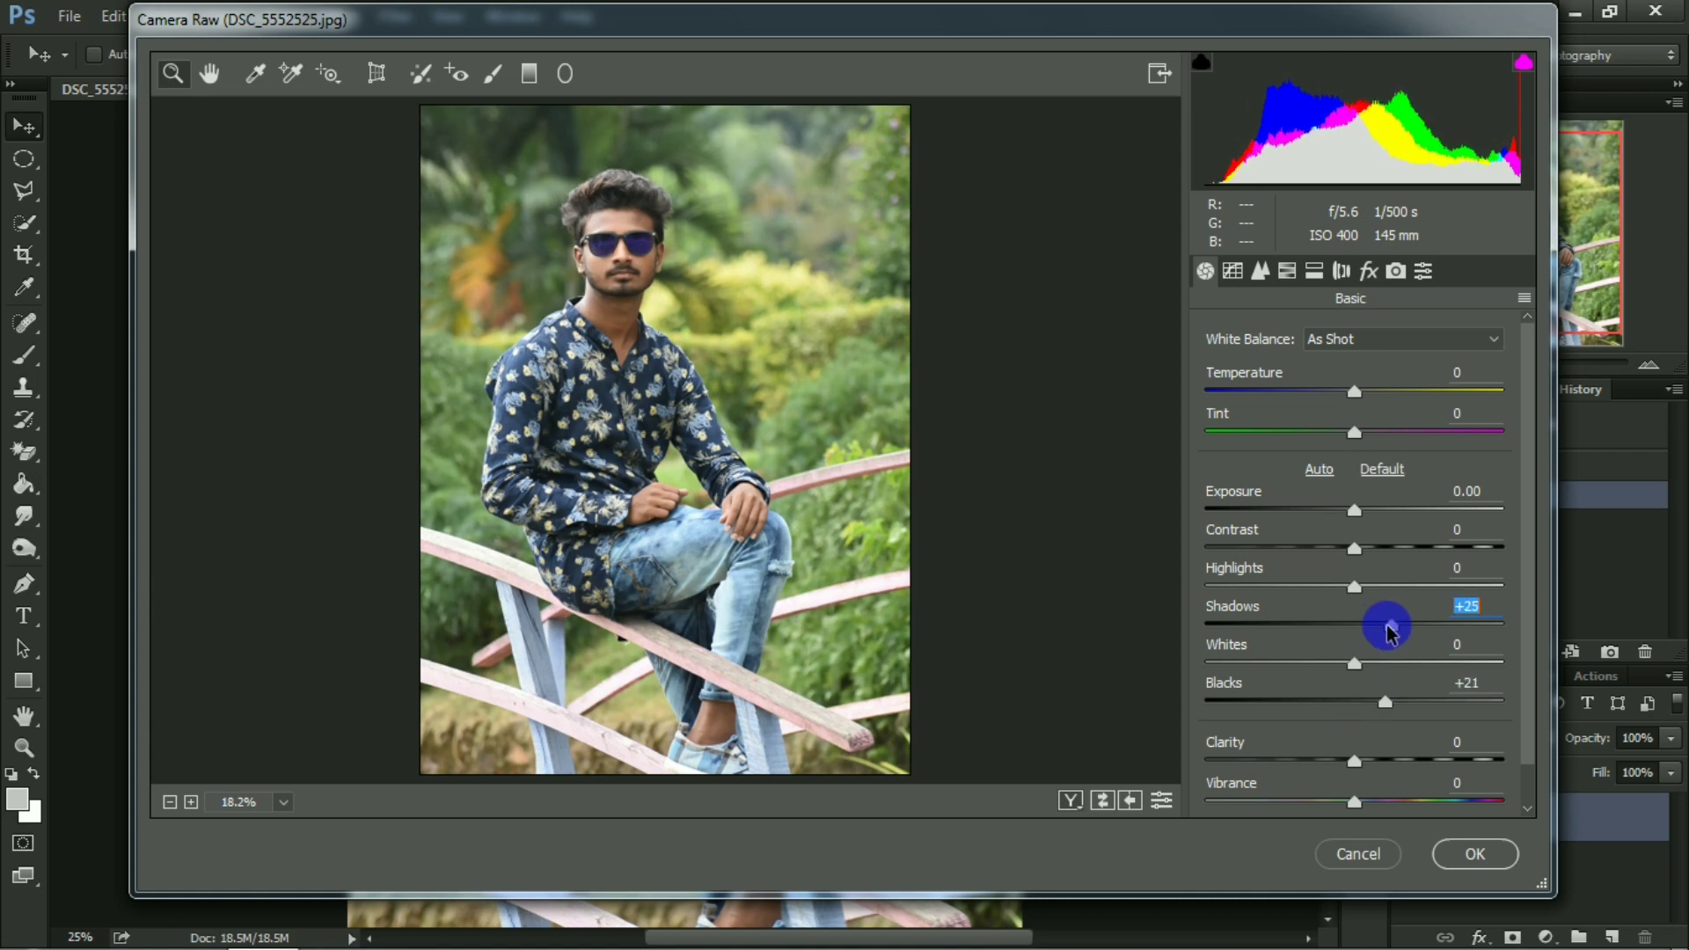
drag(1388, 626, 1369, 665)
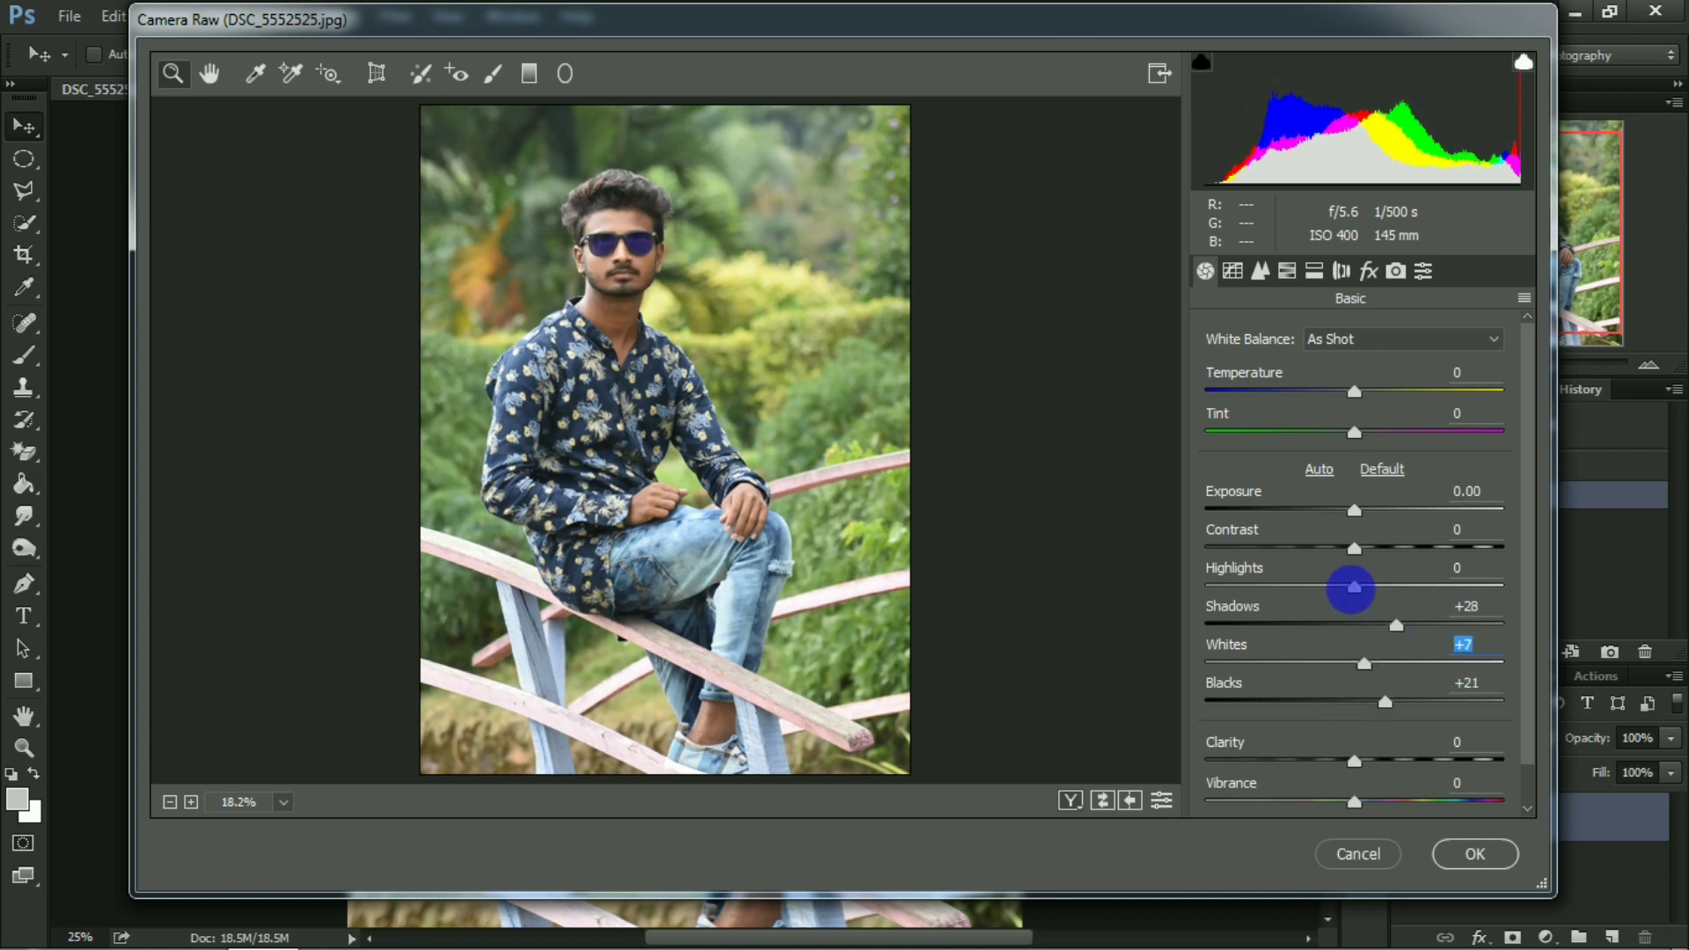
drag(1368, 596, 1381, 591)
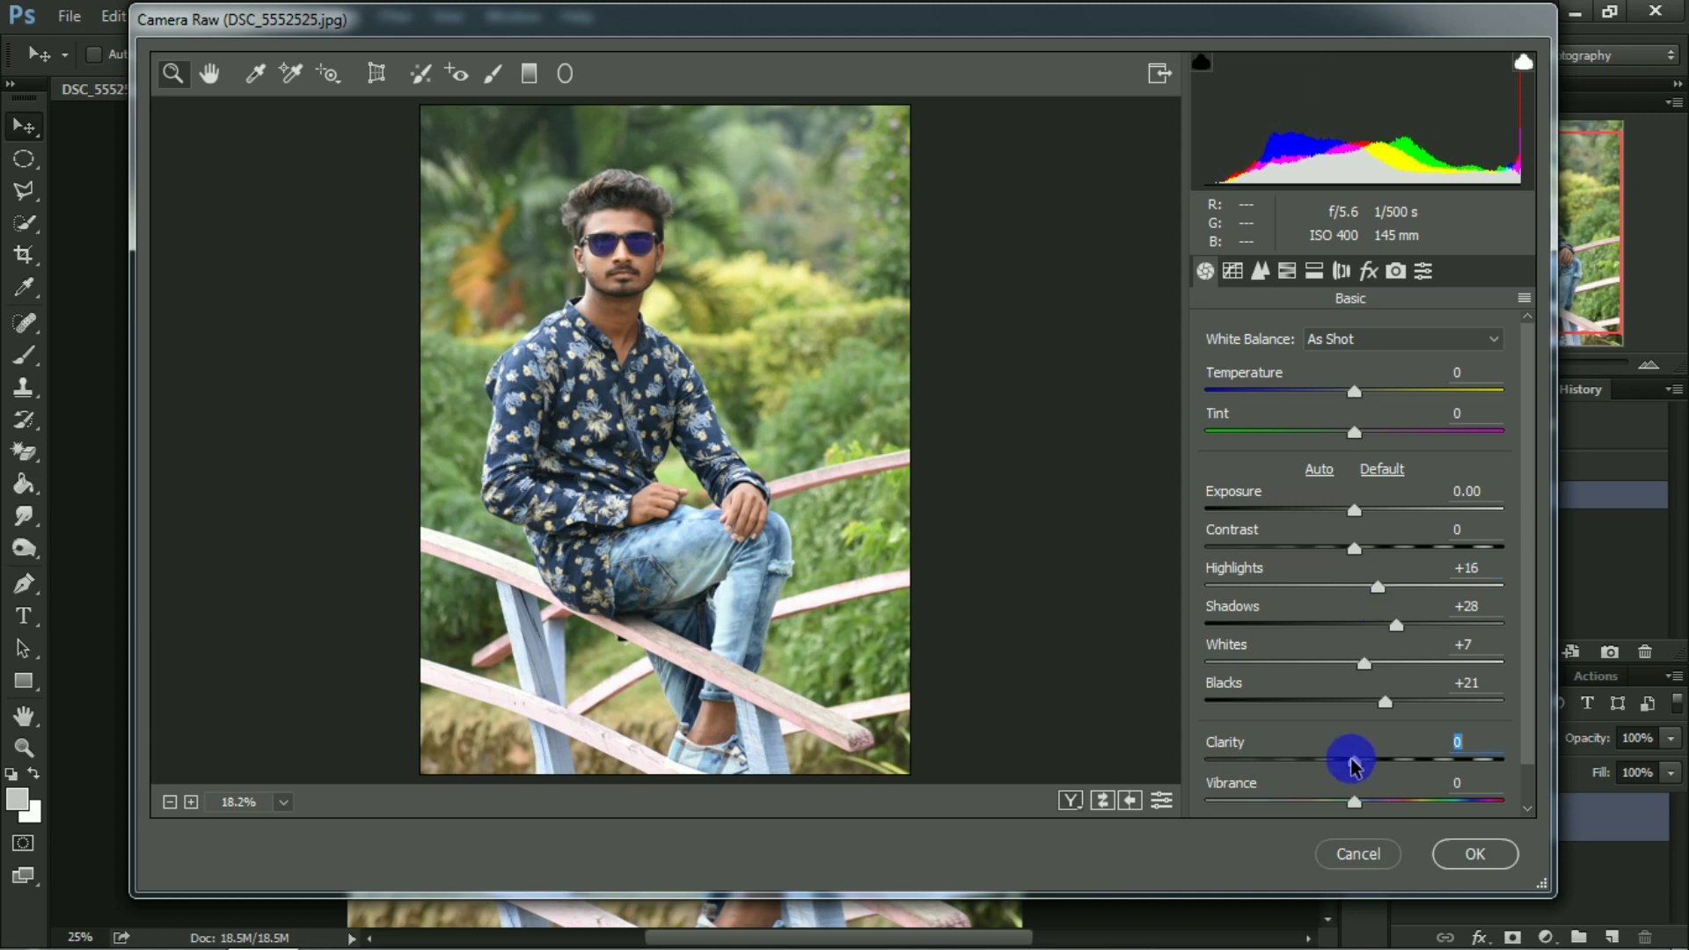
drag(1344, 768, 1341, 763)
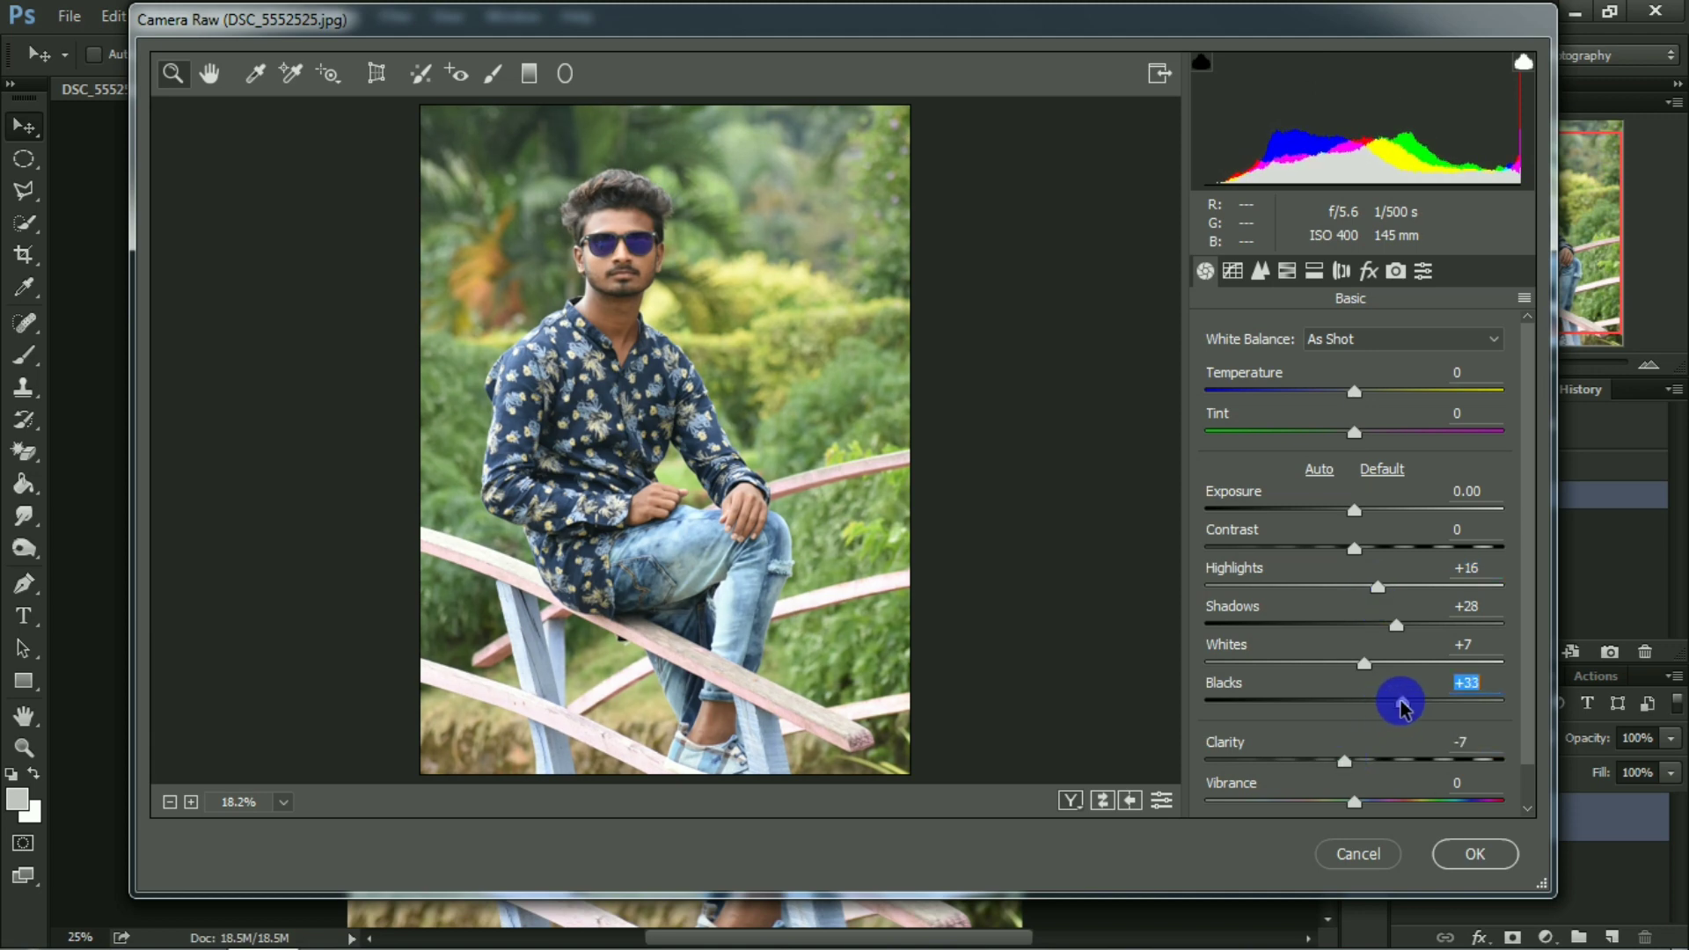
Adjust the Oranges luminance, set saturation to Reds -7 and Oranges -9, and apply the Camera Raw filter.
click(1286, 272)
click(1353, 381)
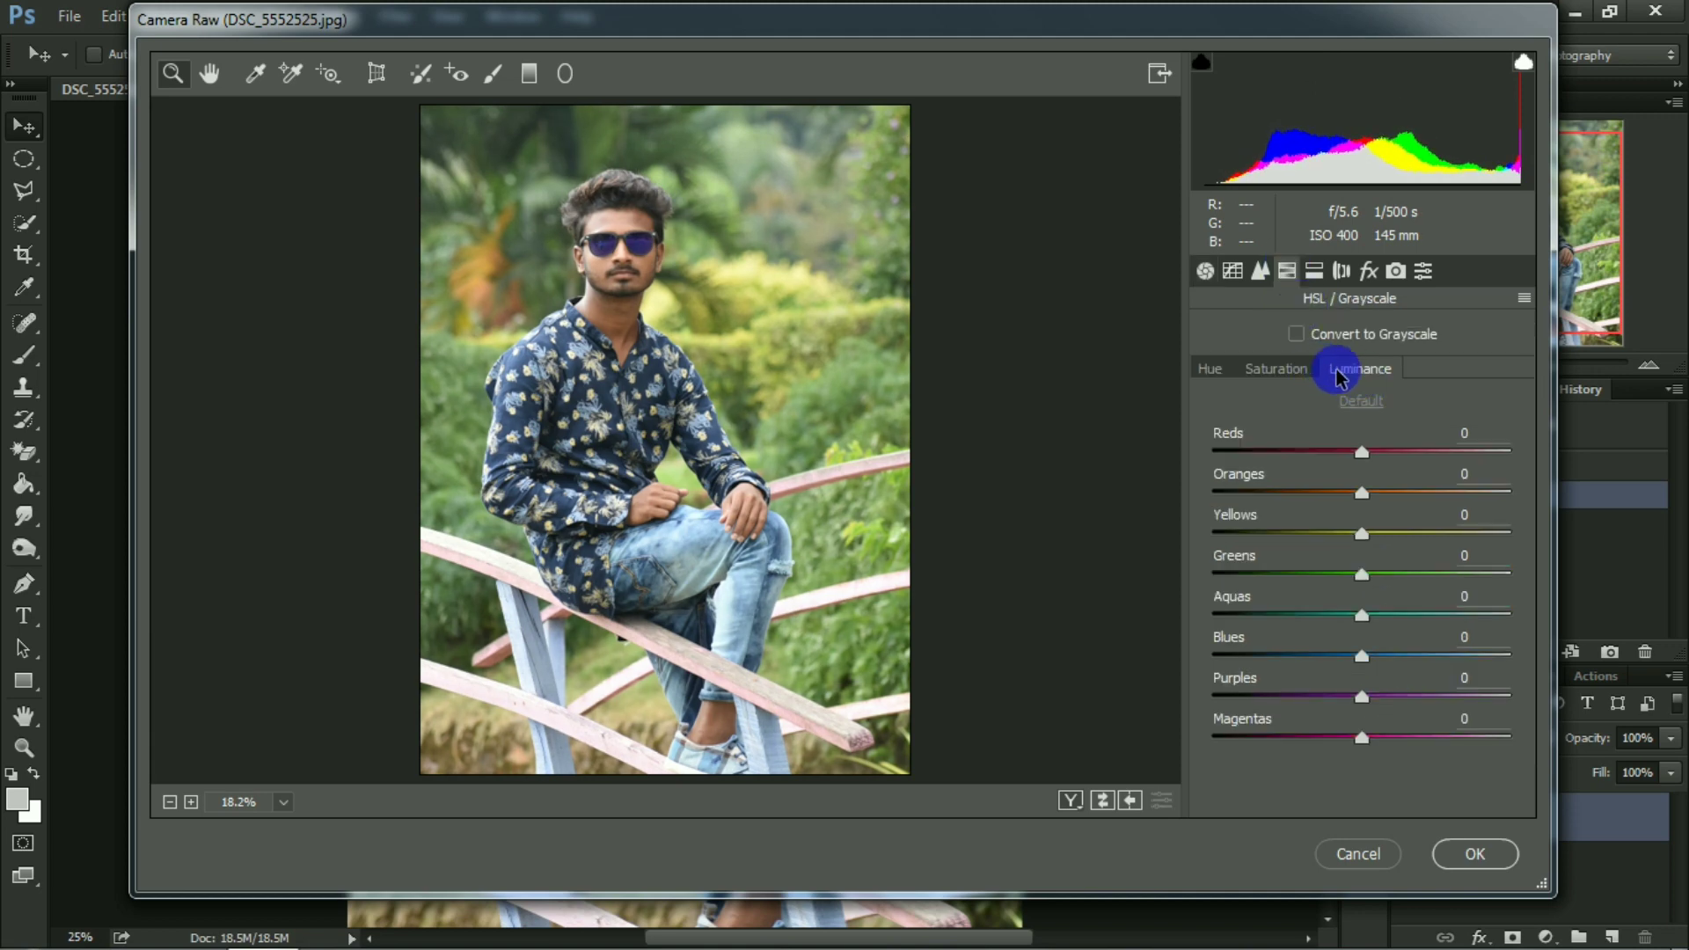
drag(1362, 493, 1365, 500)
click(1302, 376)
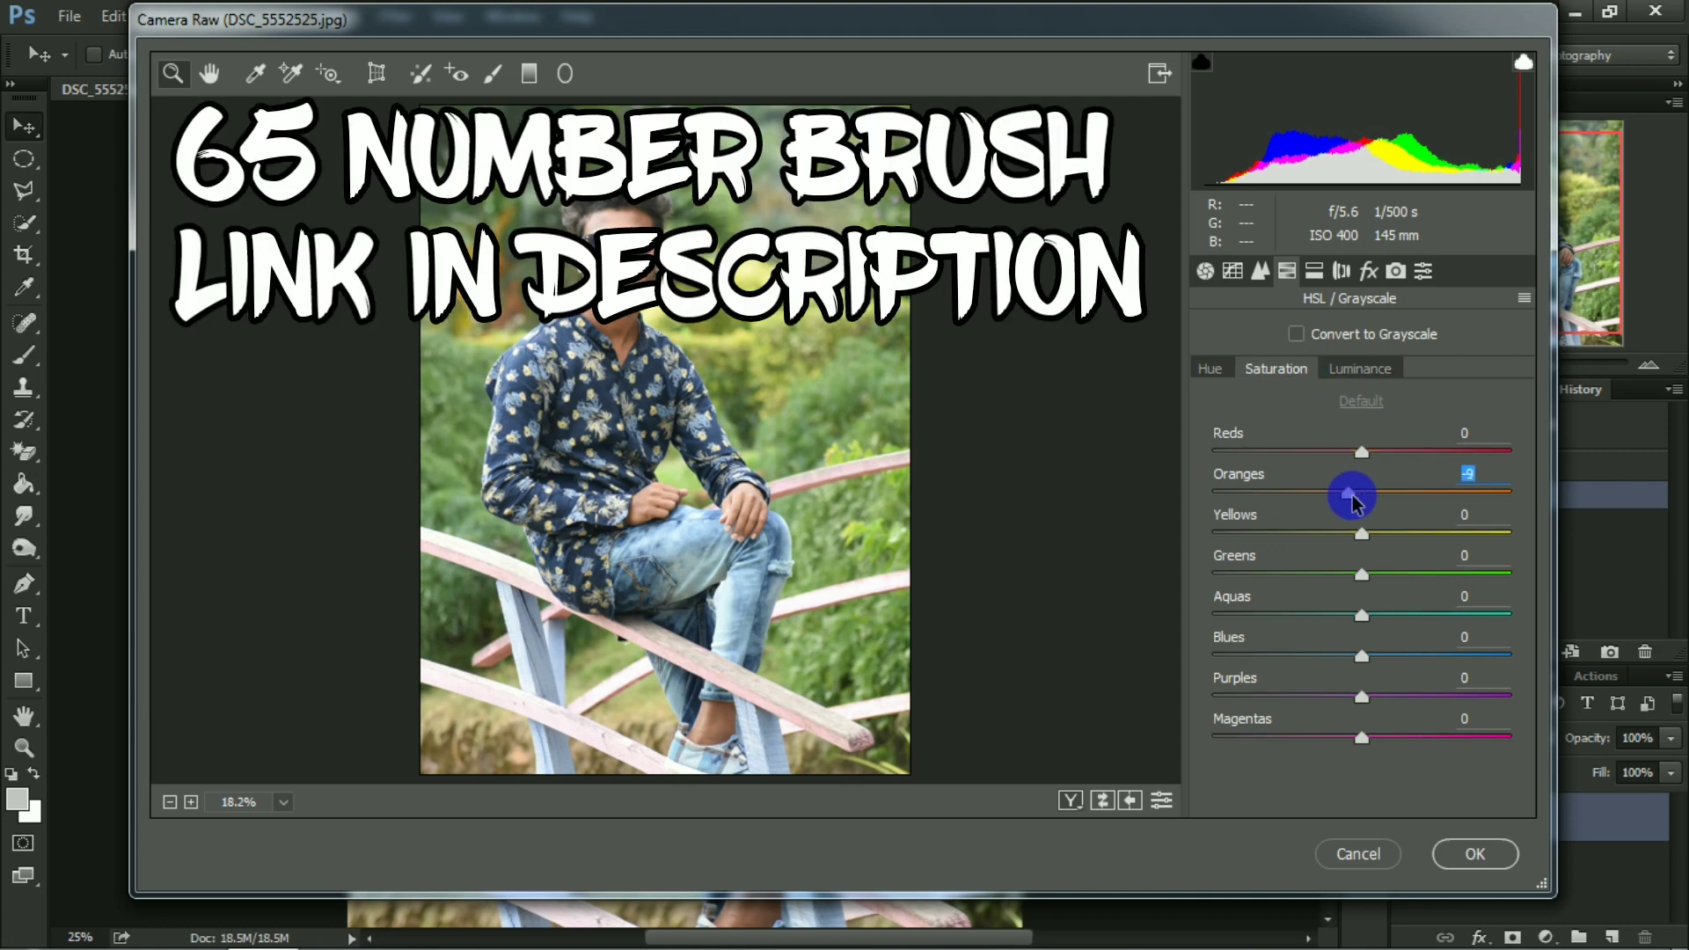
click(1453, 853)
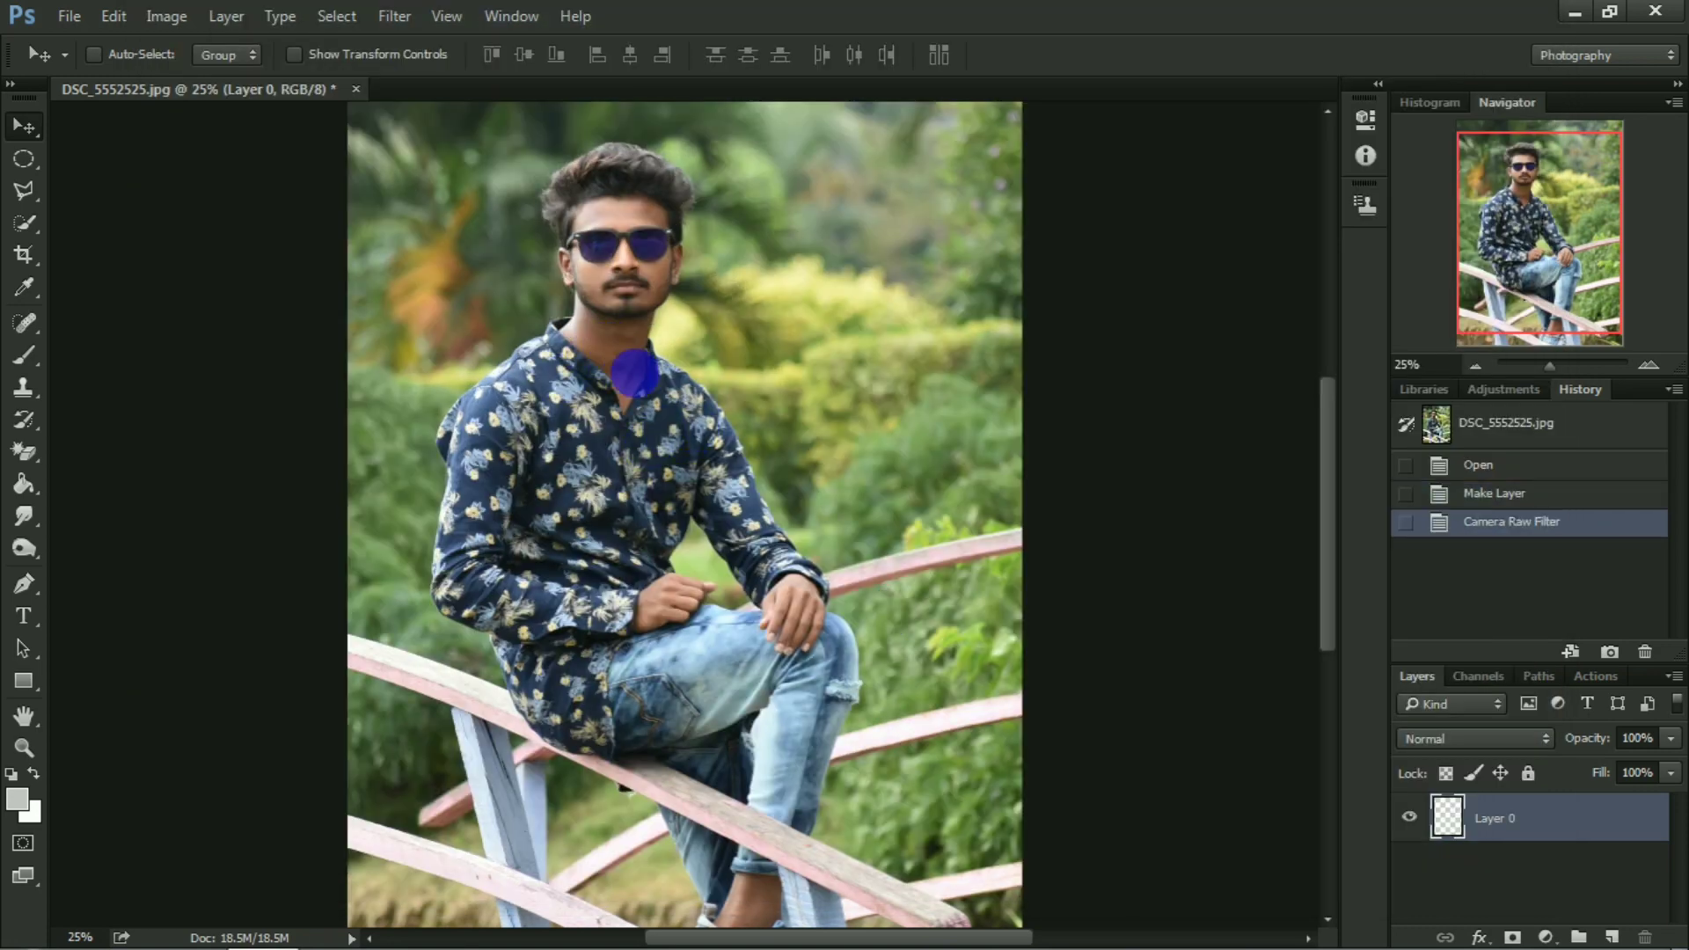
Choose the Smudge tool with the spatter brush preset 65 for retouching the man's face.
key(ctrl+plus)
key(ctrl+plus)
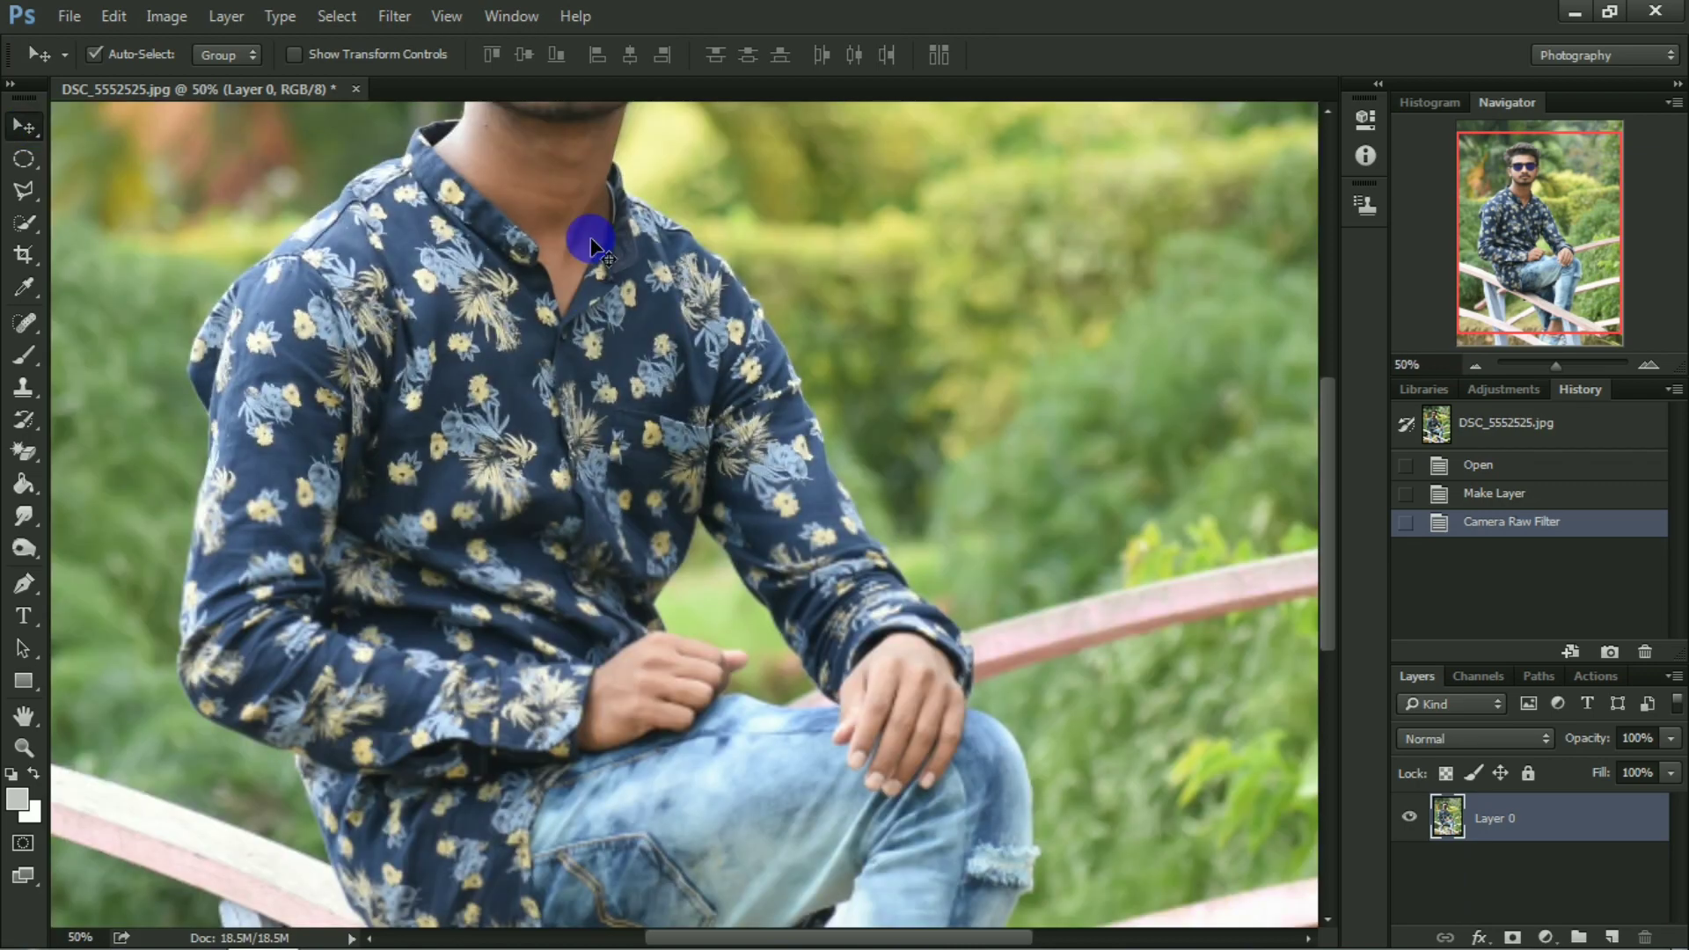
drag(590, 200, 648, 561)
key(ctrl+plus)
key(ctrl+plus)
key(ctrl+plus)
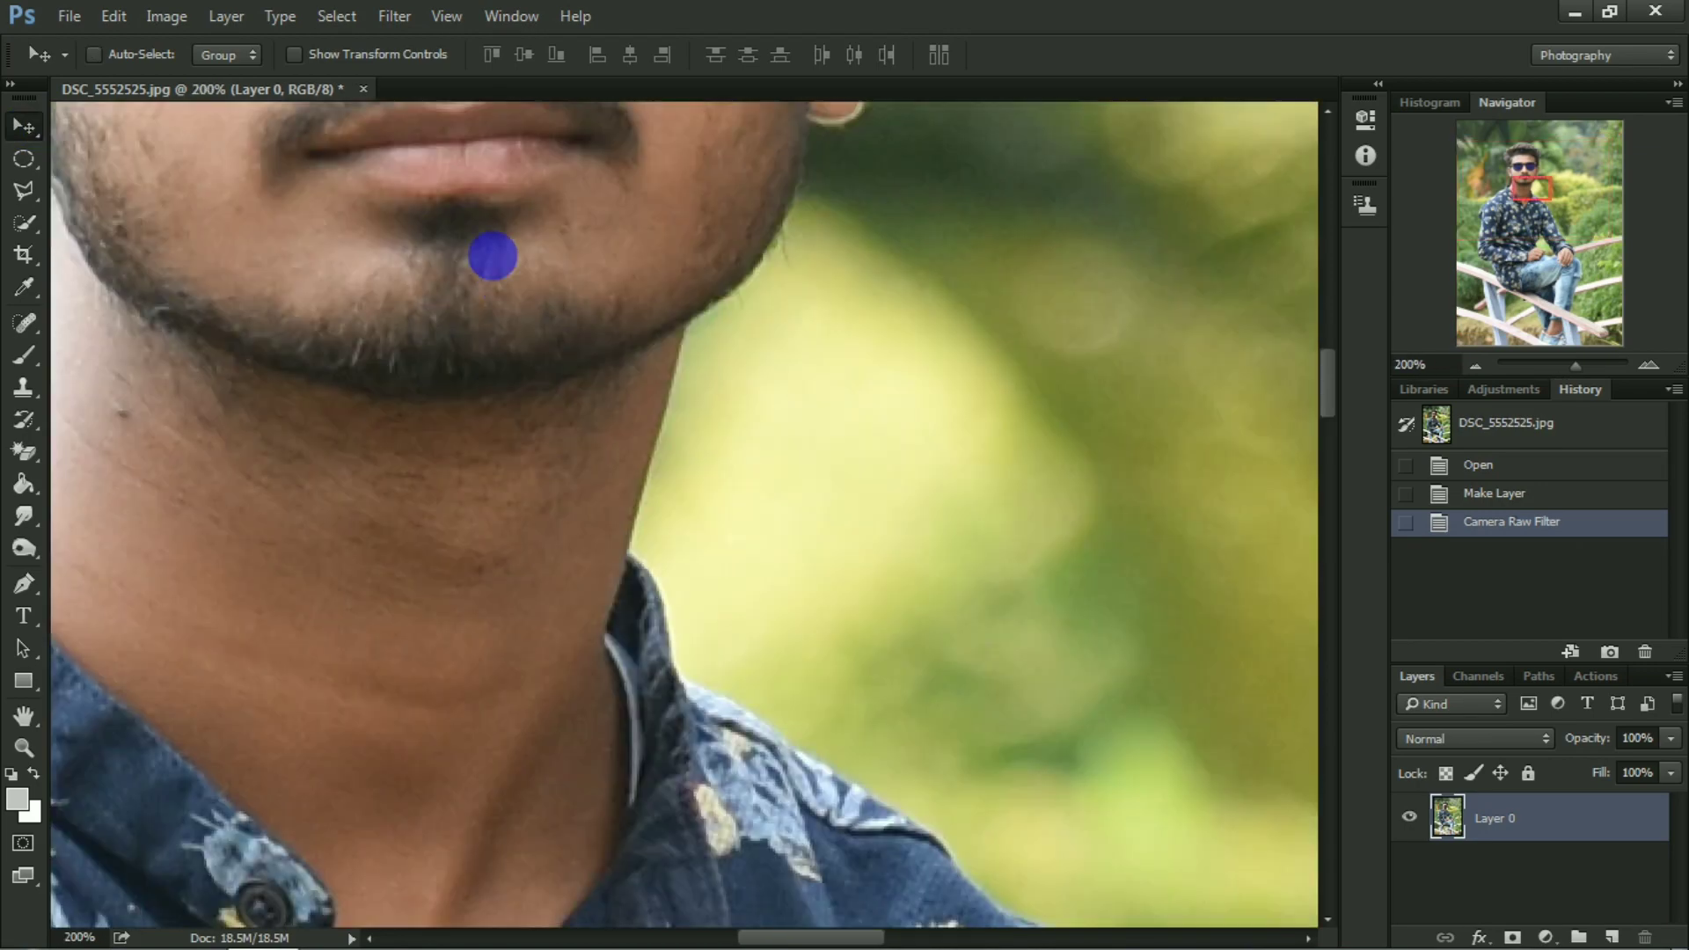
mouse_move(486, 257)
mouse_down()
mouse_move(584, 453)
mouse_move(592, 592)
mouse_up()
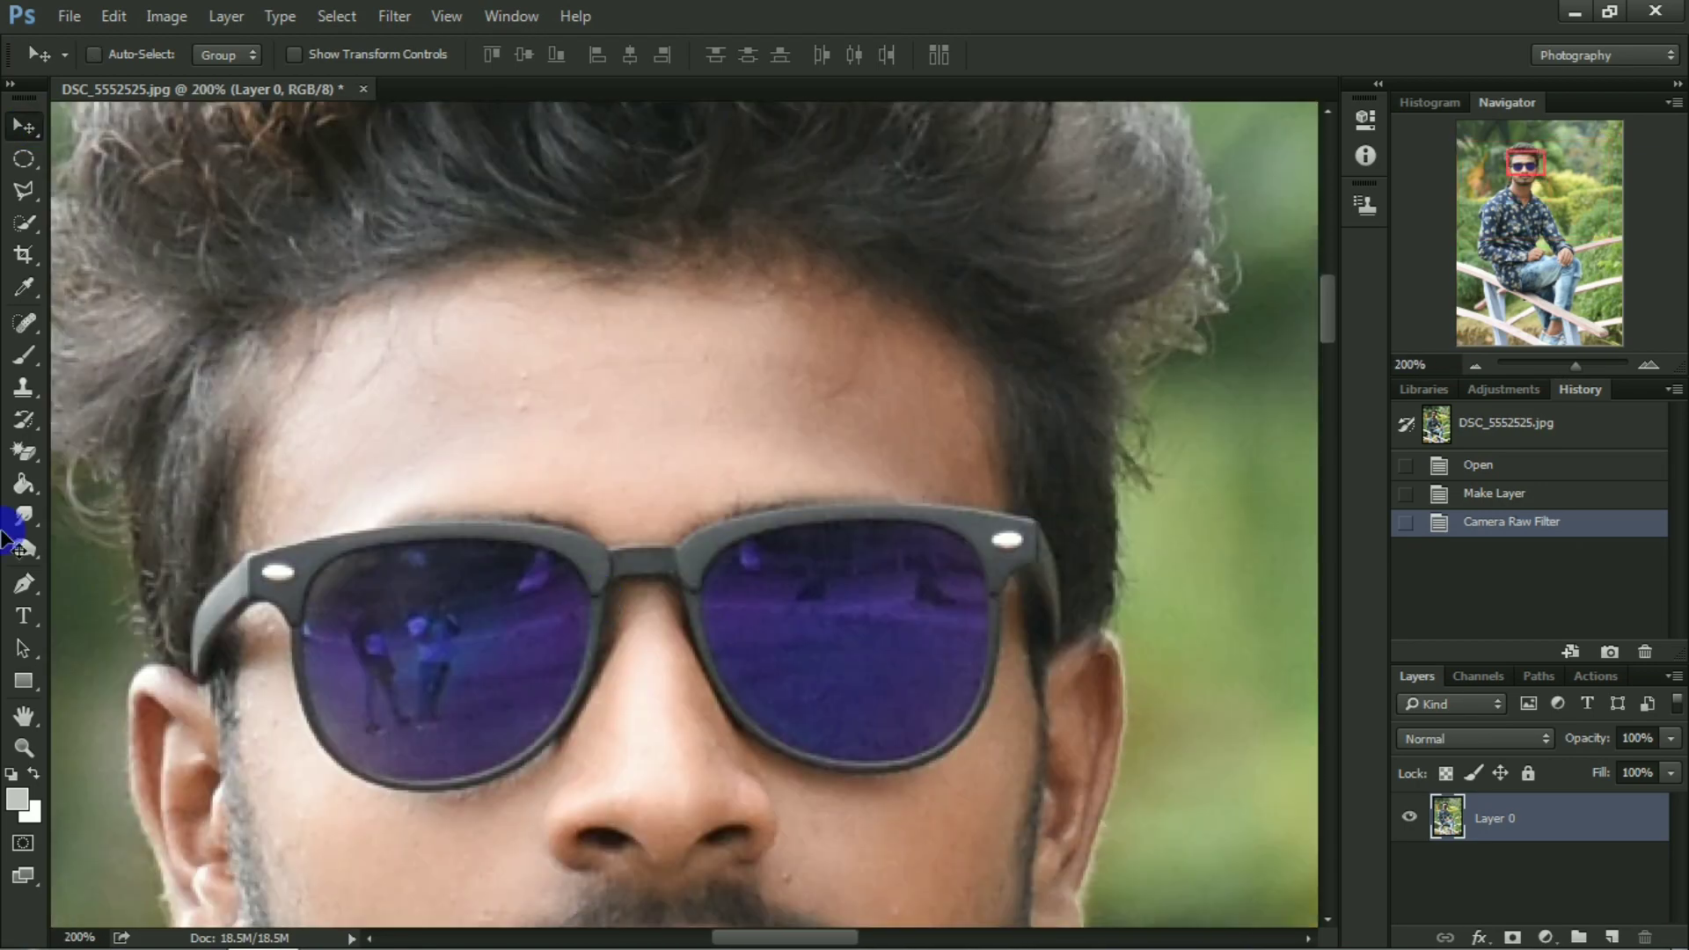
drag(24, 516, 102, 559)
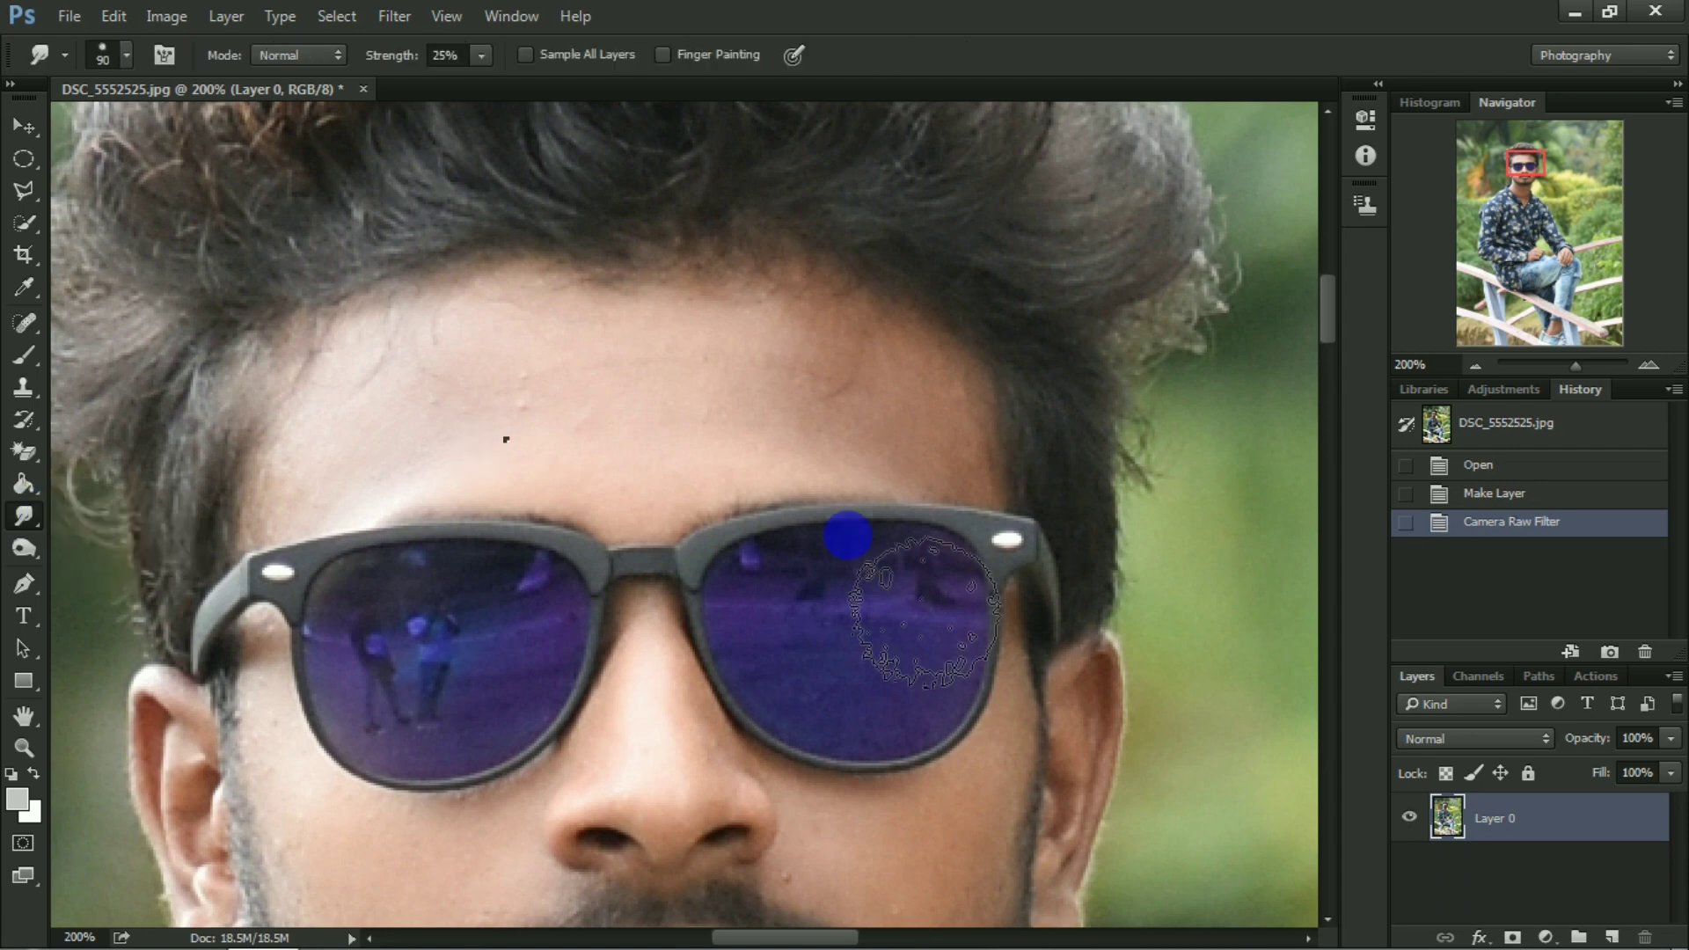
right_click(875, 664)
drag(795, 693, 801, 720)
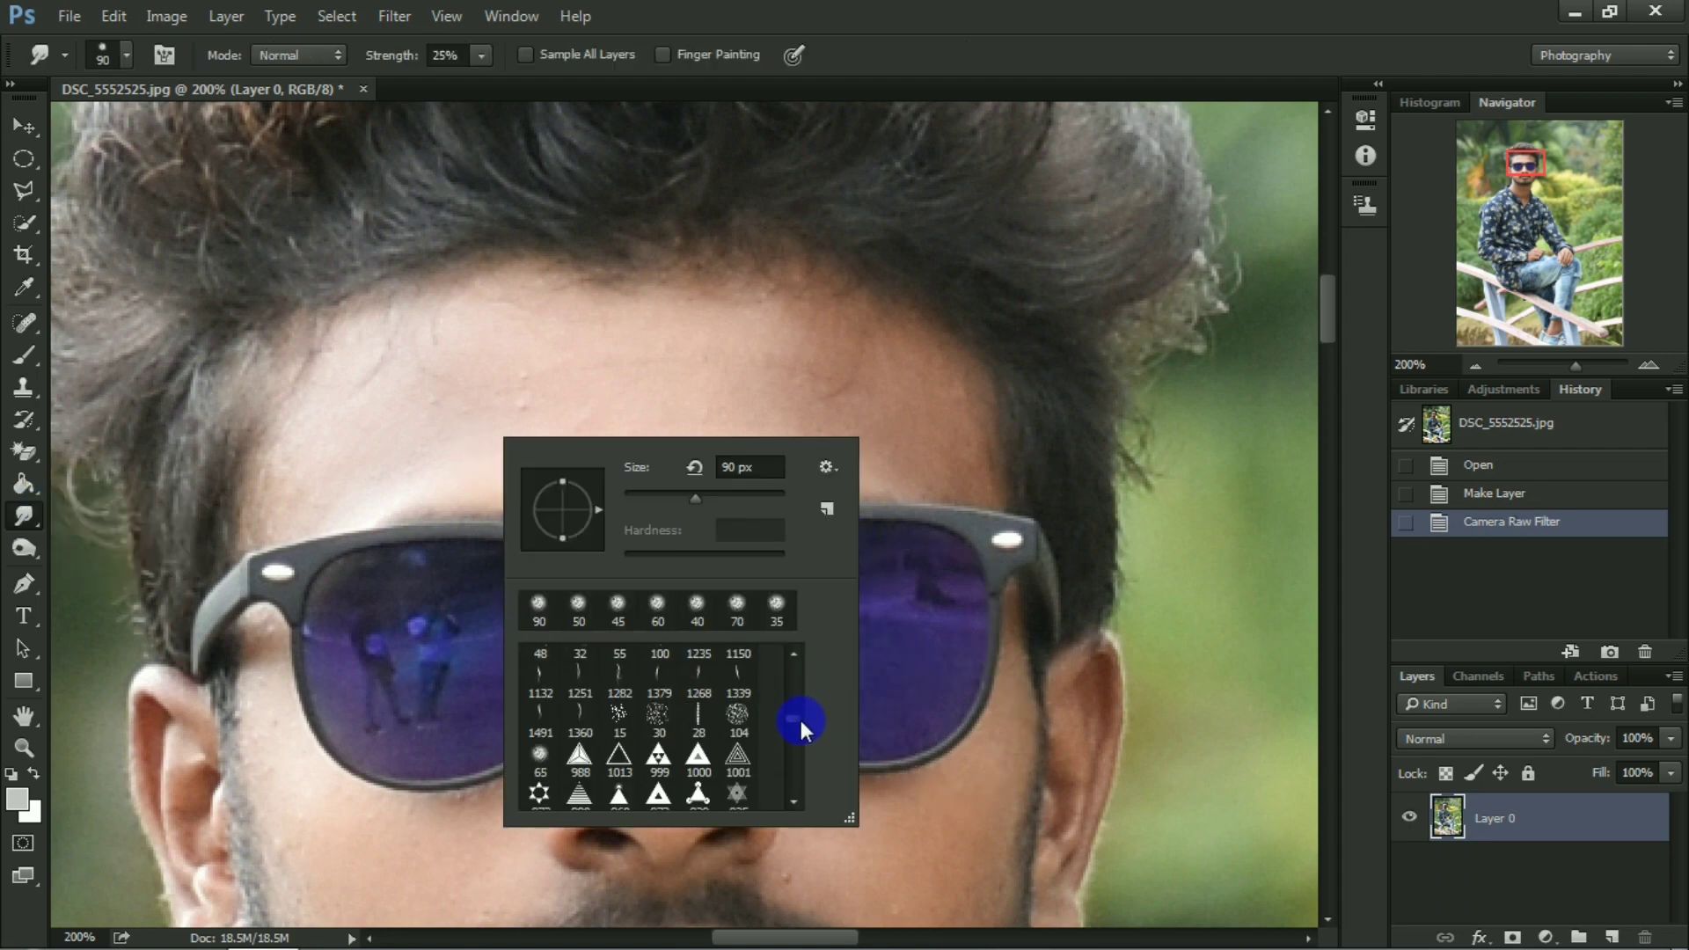
double_click(540, 761)
key(ctrl+plus)
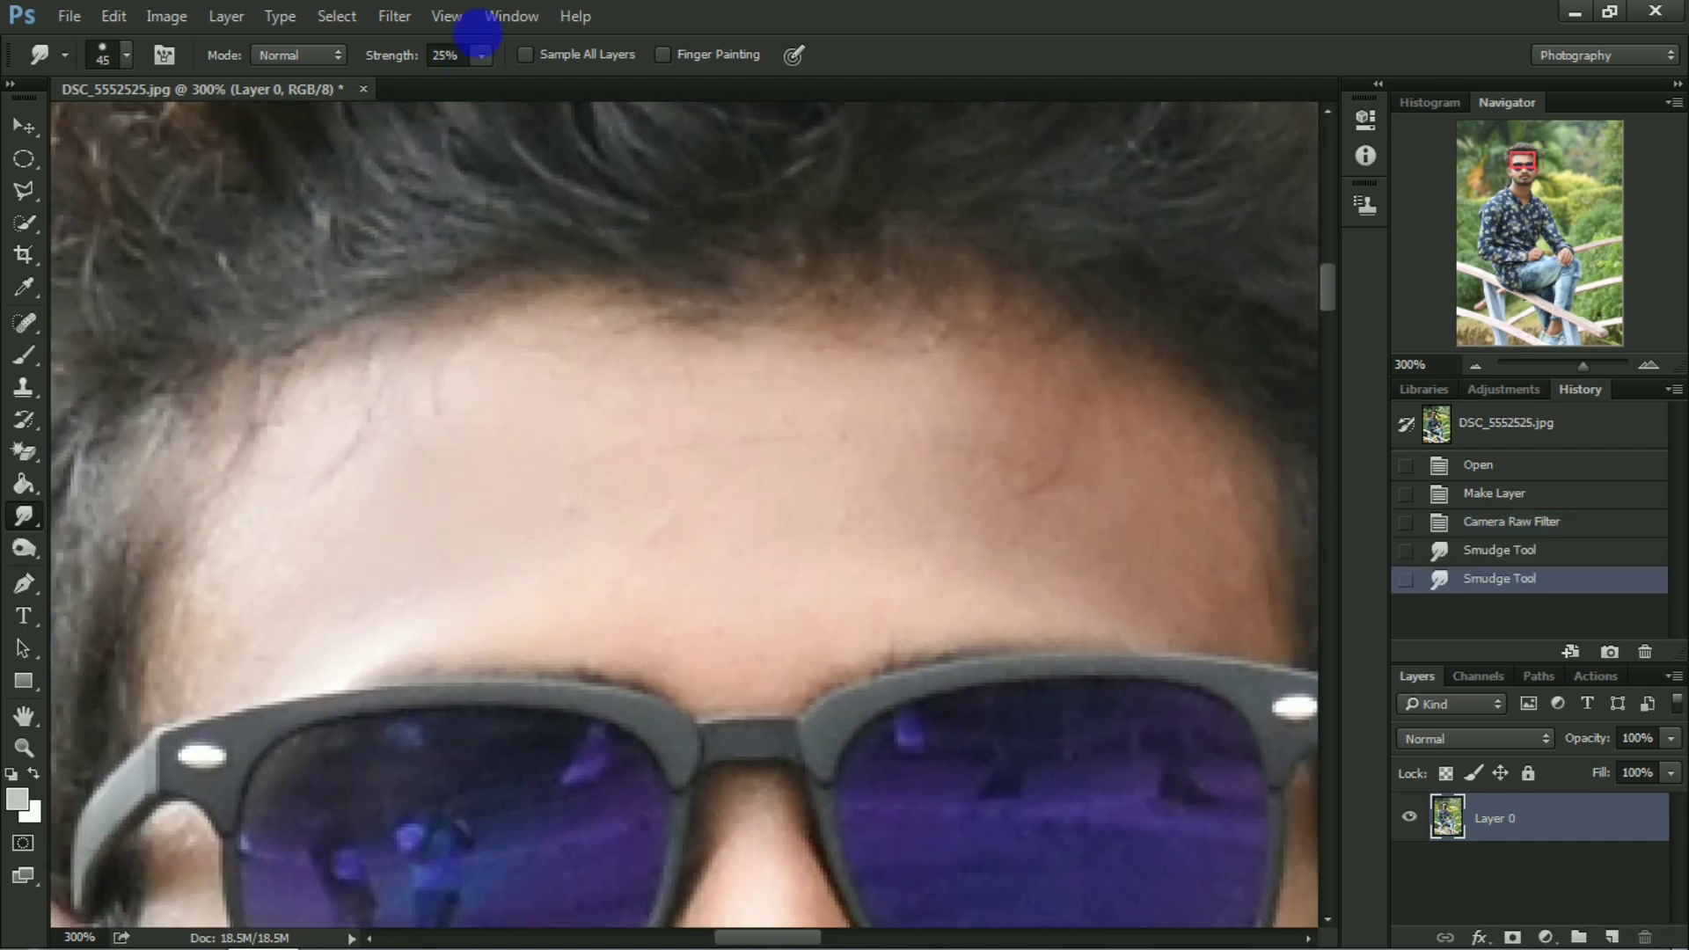
Set the Smudge strength to 29% and smooth the skin across the forehead.
click(481, 56)
drag(489, 86, 490, 86)
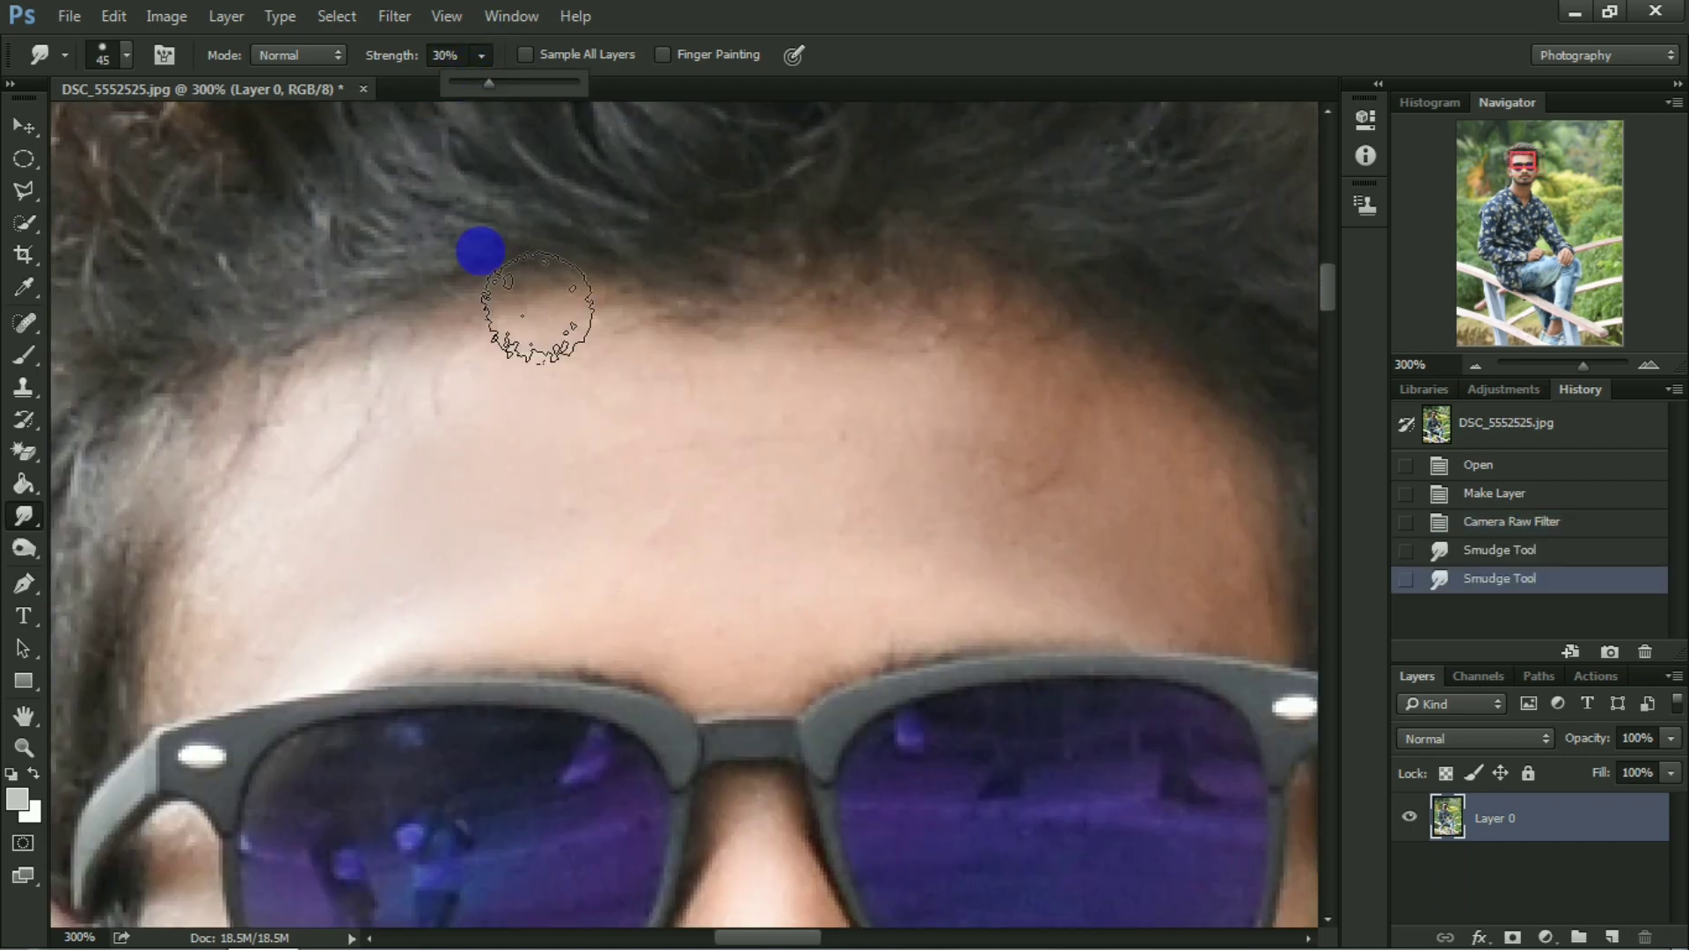
mouse_move(365, 407)
mouse_down()
mouse_move(279, 572)
mouse_move(198, 650)
mouse_move(398, 534)
mouse_move(388, 455)
mouse_move(361, 451)
mouse_move(661, 475)
mouse_up()
mouse_move(661, 475)
mouse_down()
mouse_move(788, 545)
mouse_move(862, 537)
mouse_move(886, 445)
mouse_up()
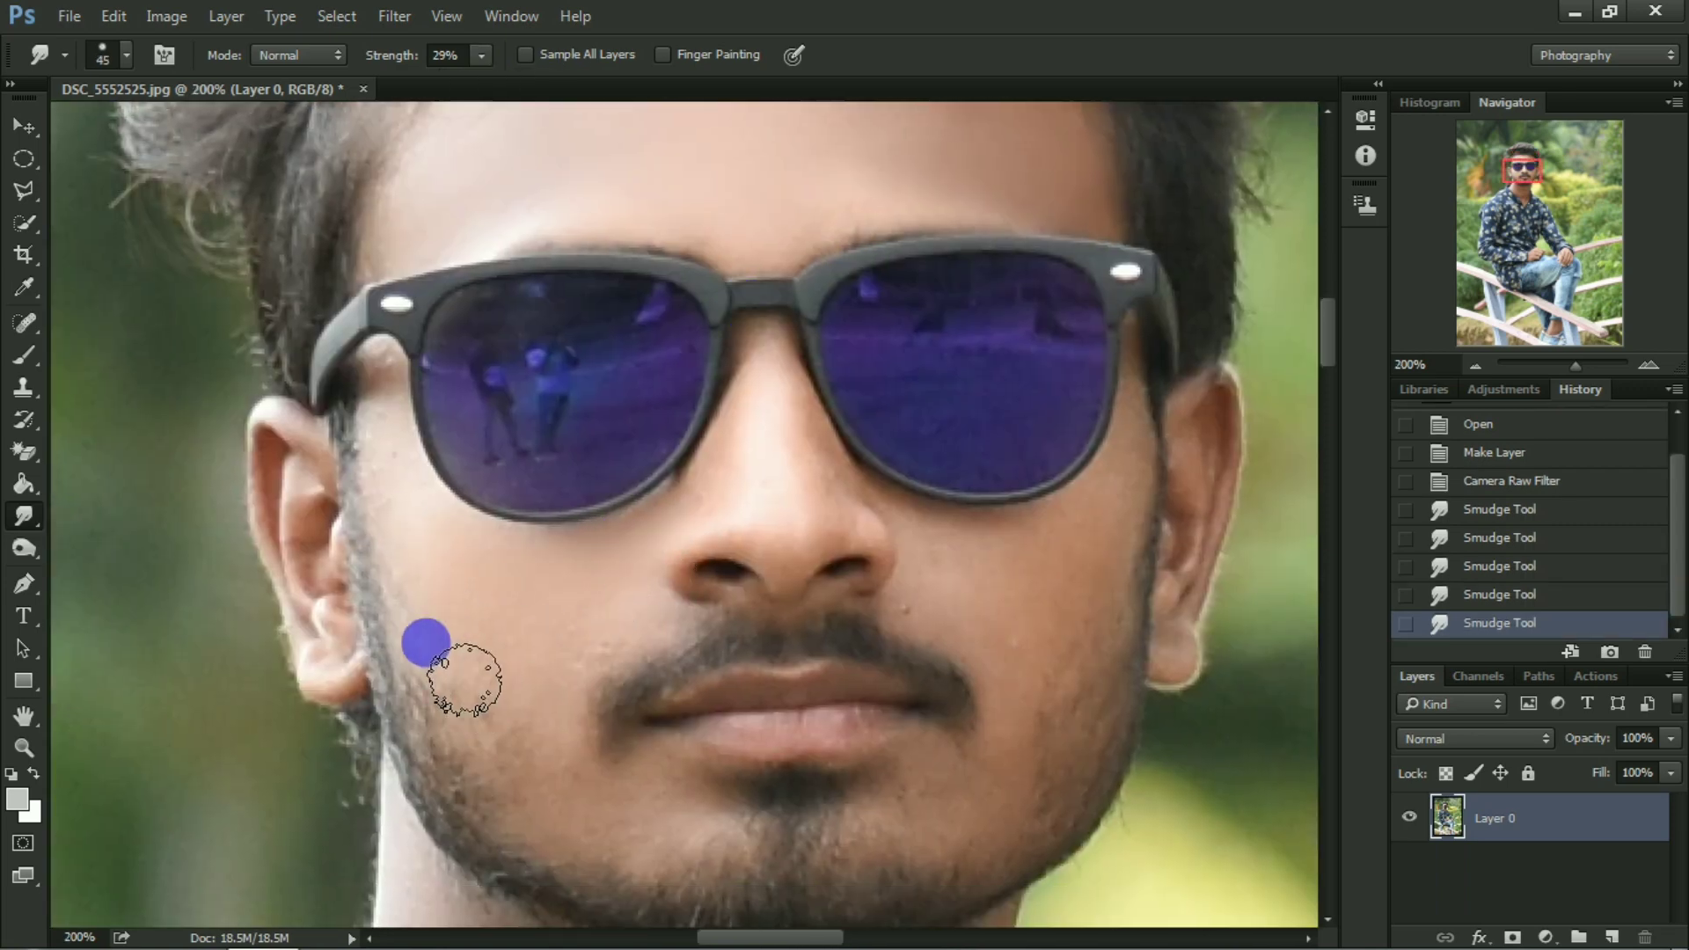
Smudge the skin on both cheeks, the nose and around the mouth smooth, with brush sizes of about 20 to 35 px.
key(ctrl+plus)
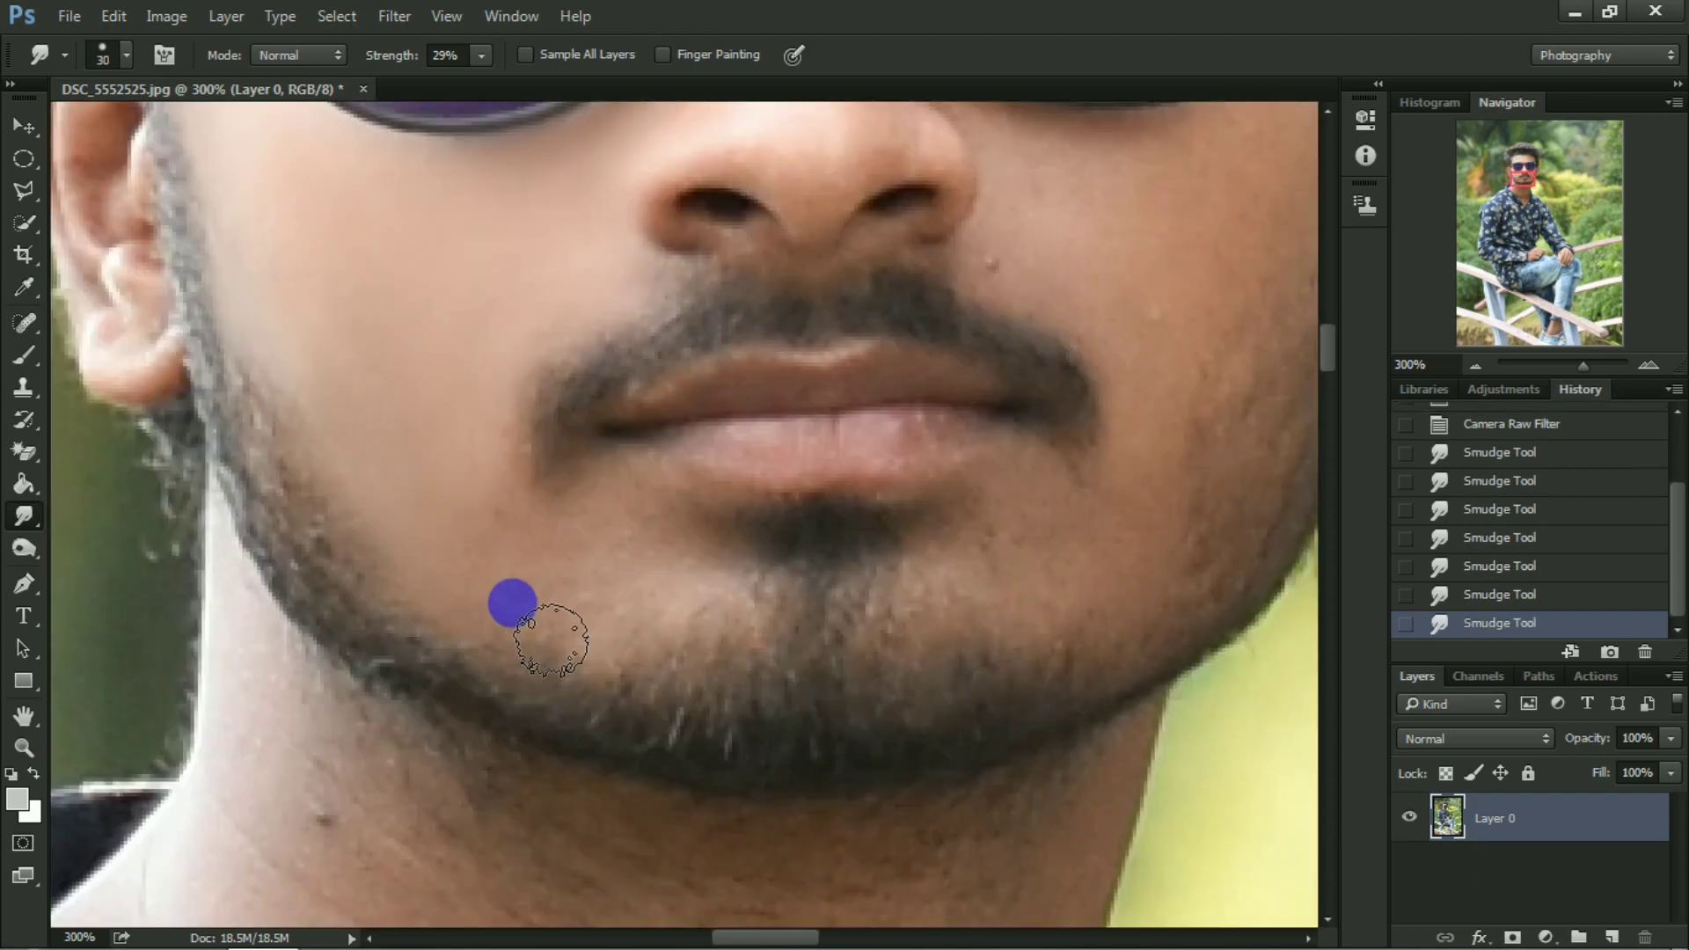
mouse_move(509, 603)
mouse_down()
mouse_move(593, 517)
mouse_move(449, 562)
mouse_up()
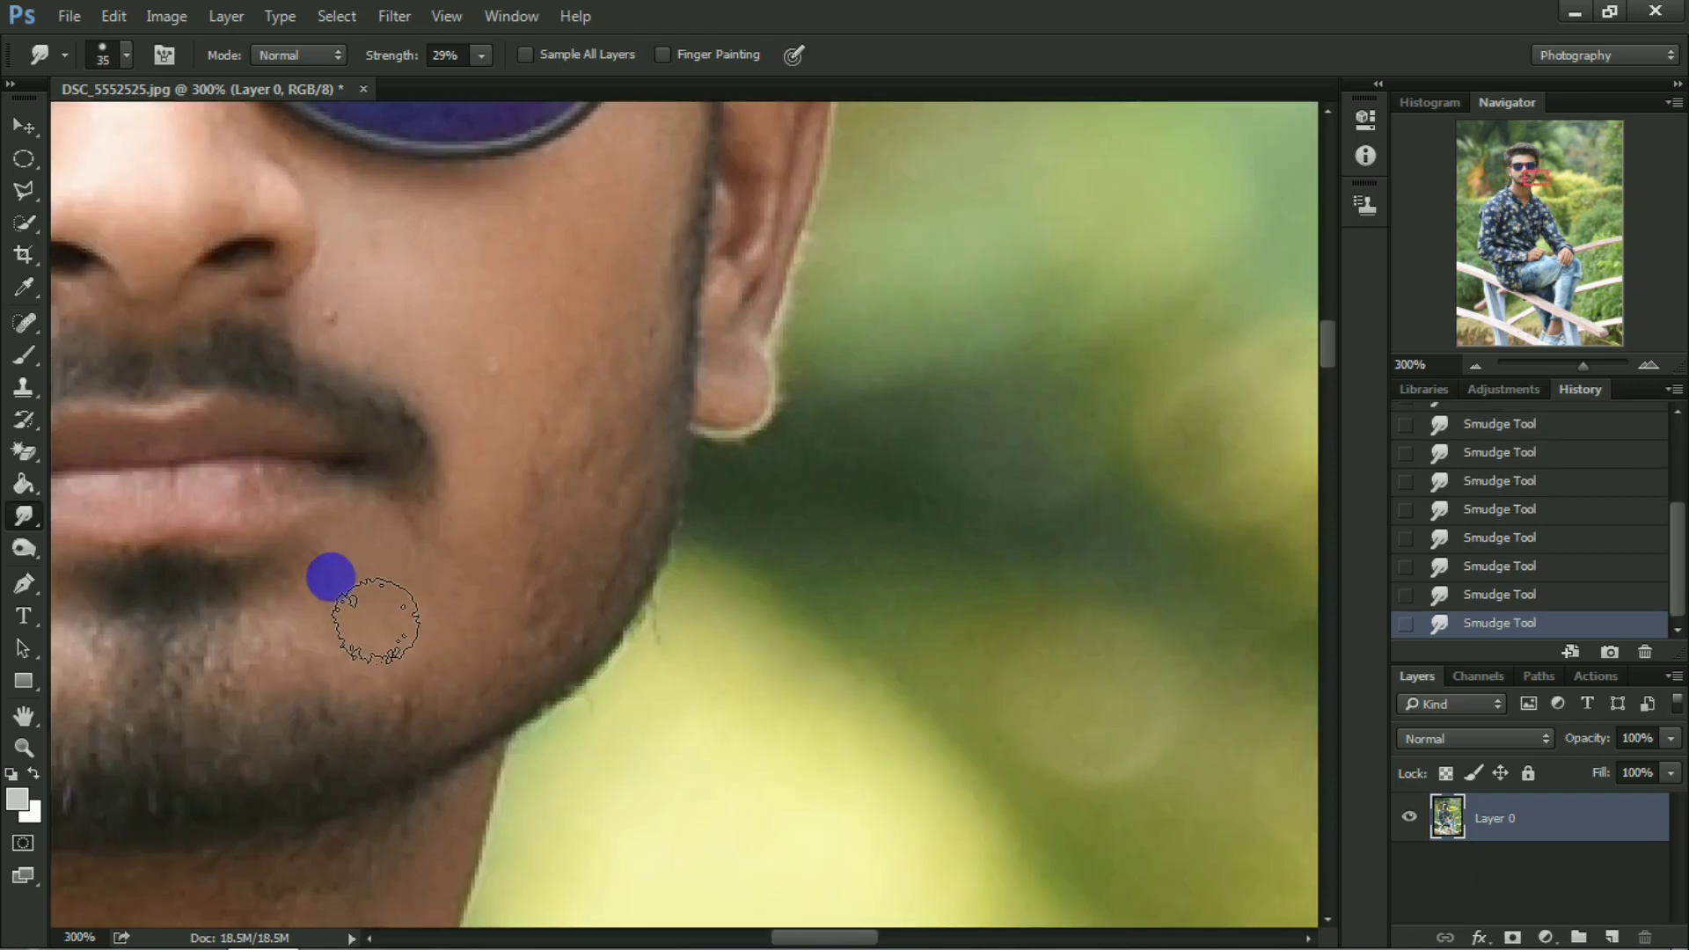
mouse_move(328, 577)
mouse_down()
mouse_move(456, 570)
mouse_move(269, 460)
mouse_move(294, 339)
mouse_up()
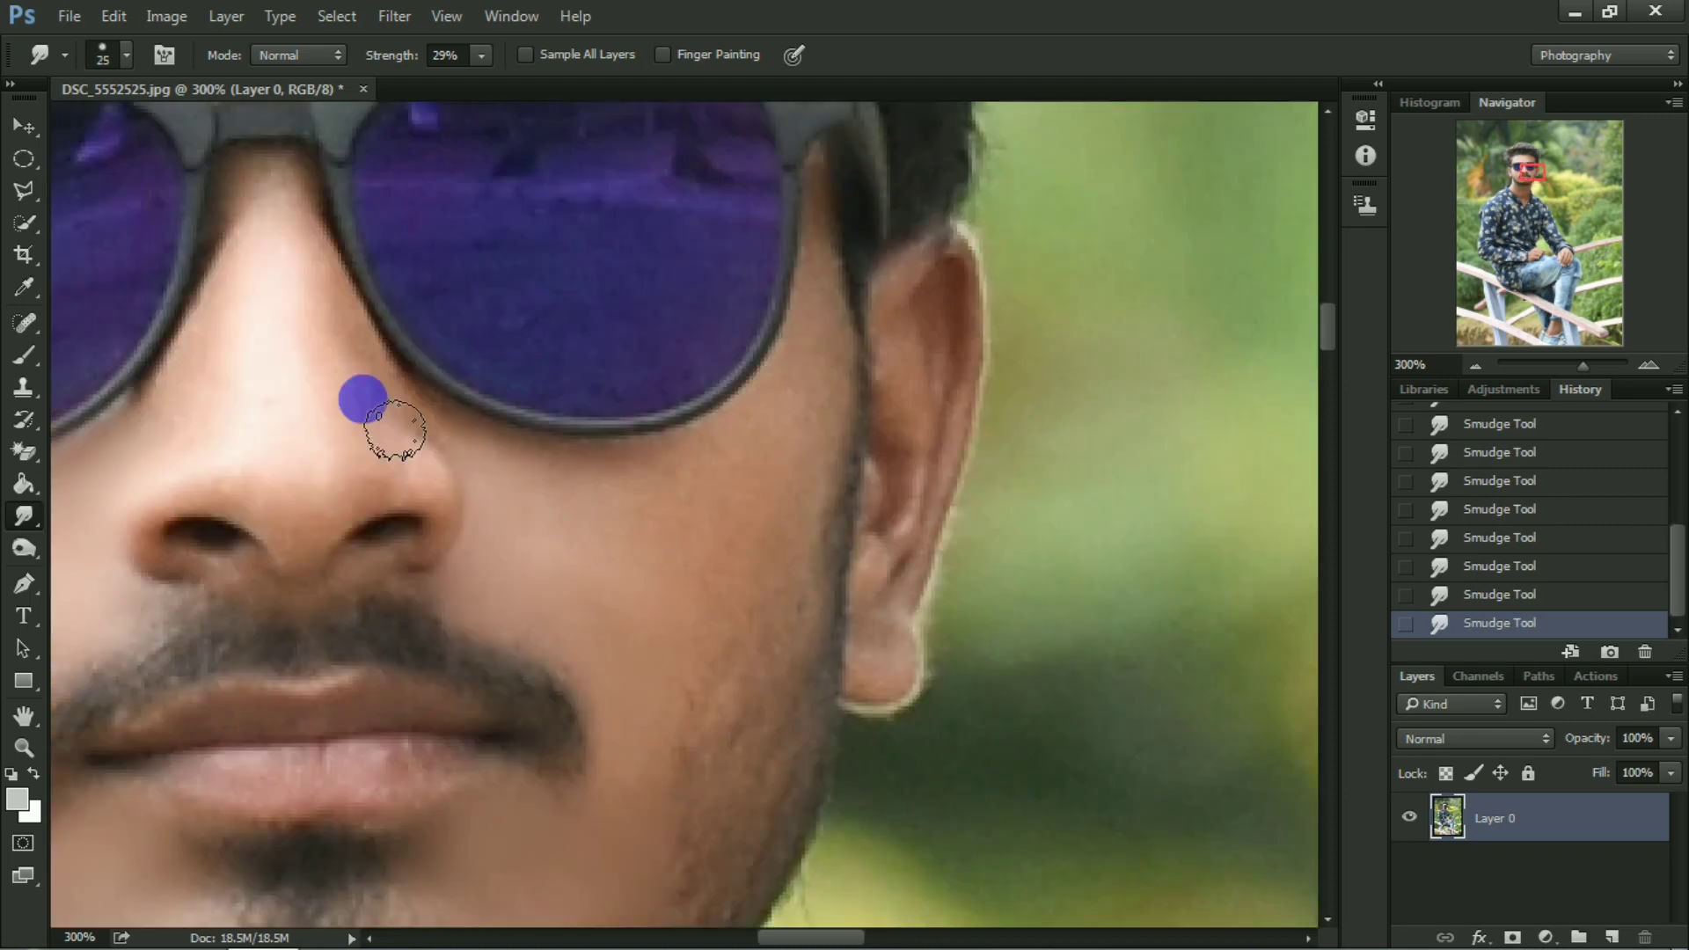
mouse_move(358, 393)
mouse_down()
mouse_move(234, 170)
mouse_move(111, 451)
mouse_move(275, 490)
mouse_move(419, 440)
mouse_up()
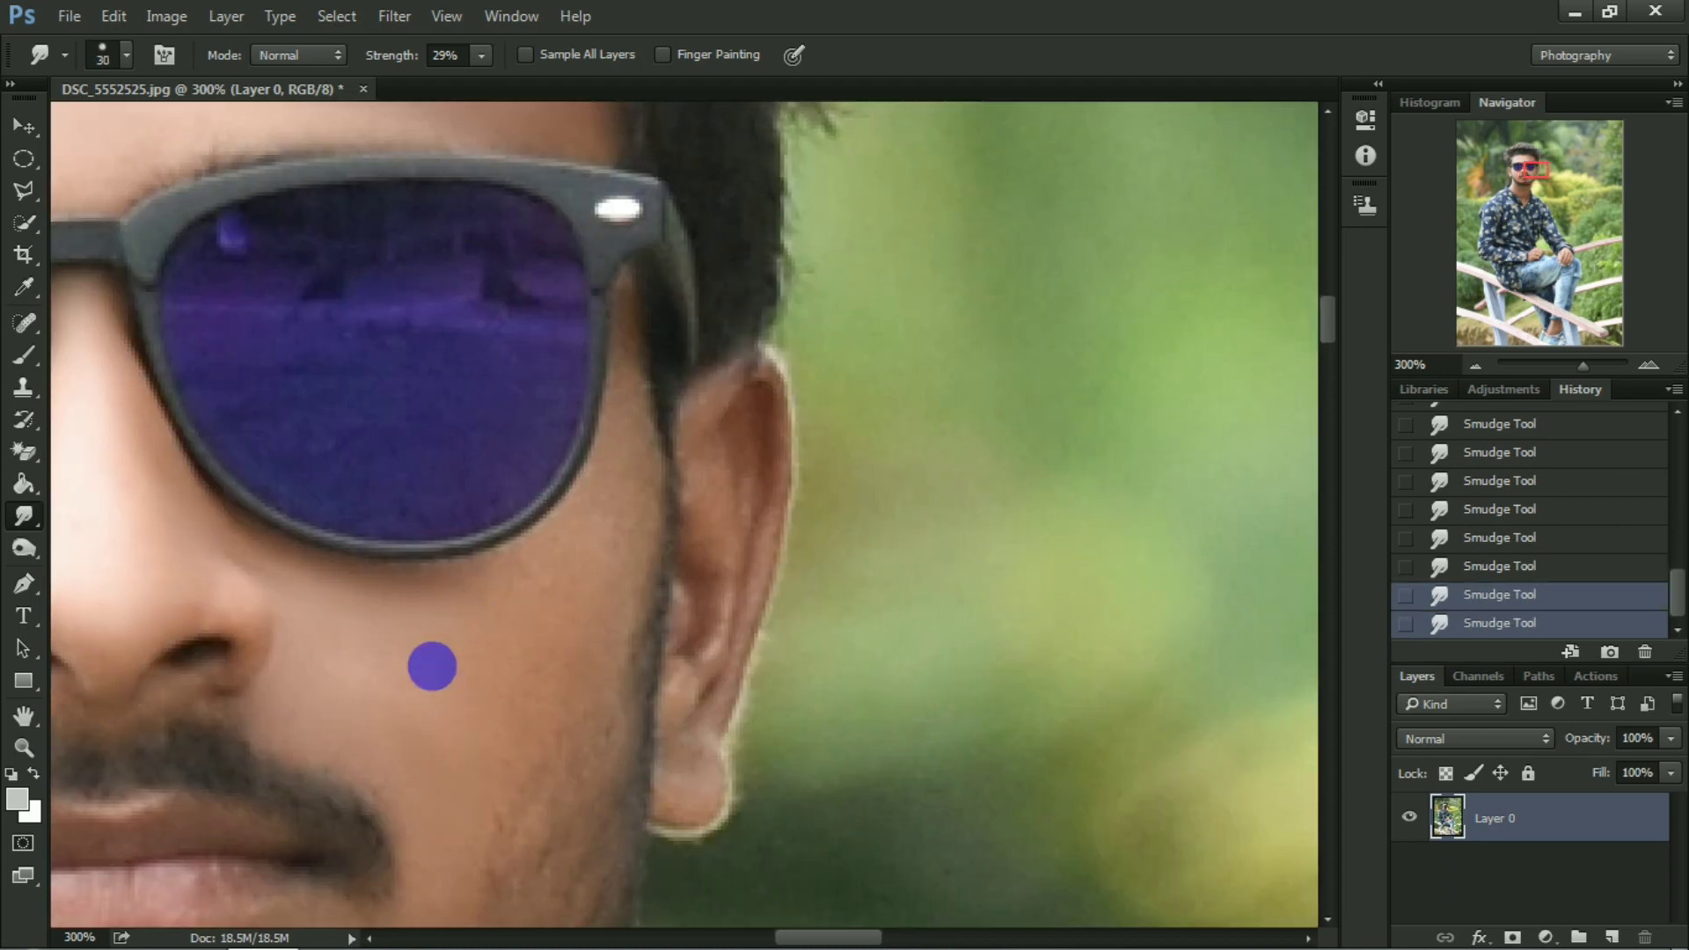
mouse_move(430, 667)
mouse_down()
mouse_move(575, 664)
mouse_move(536, 628)
mouse_move(481, 648)
mouse_move(588, 532)
mouse_up()
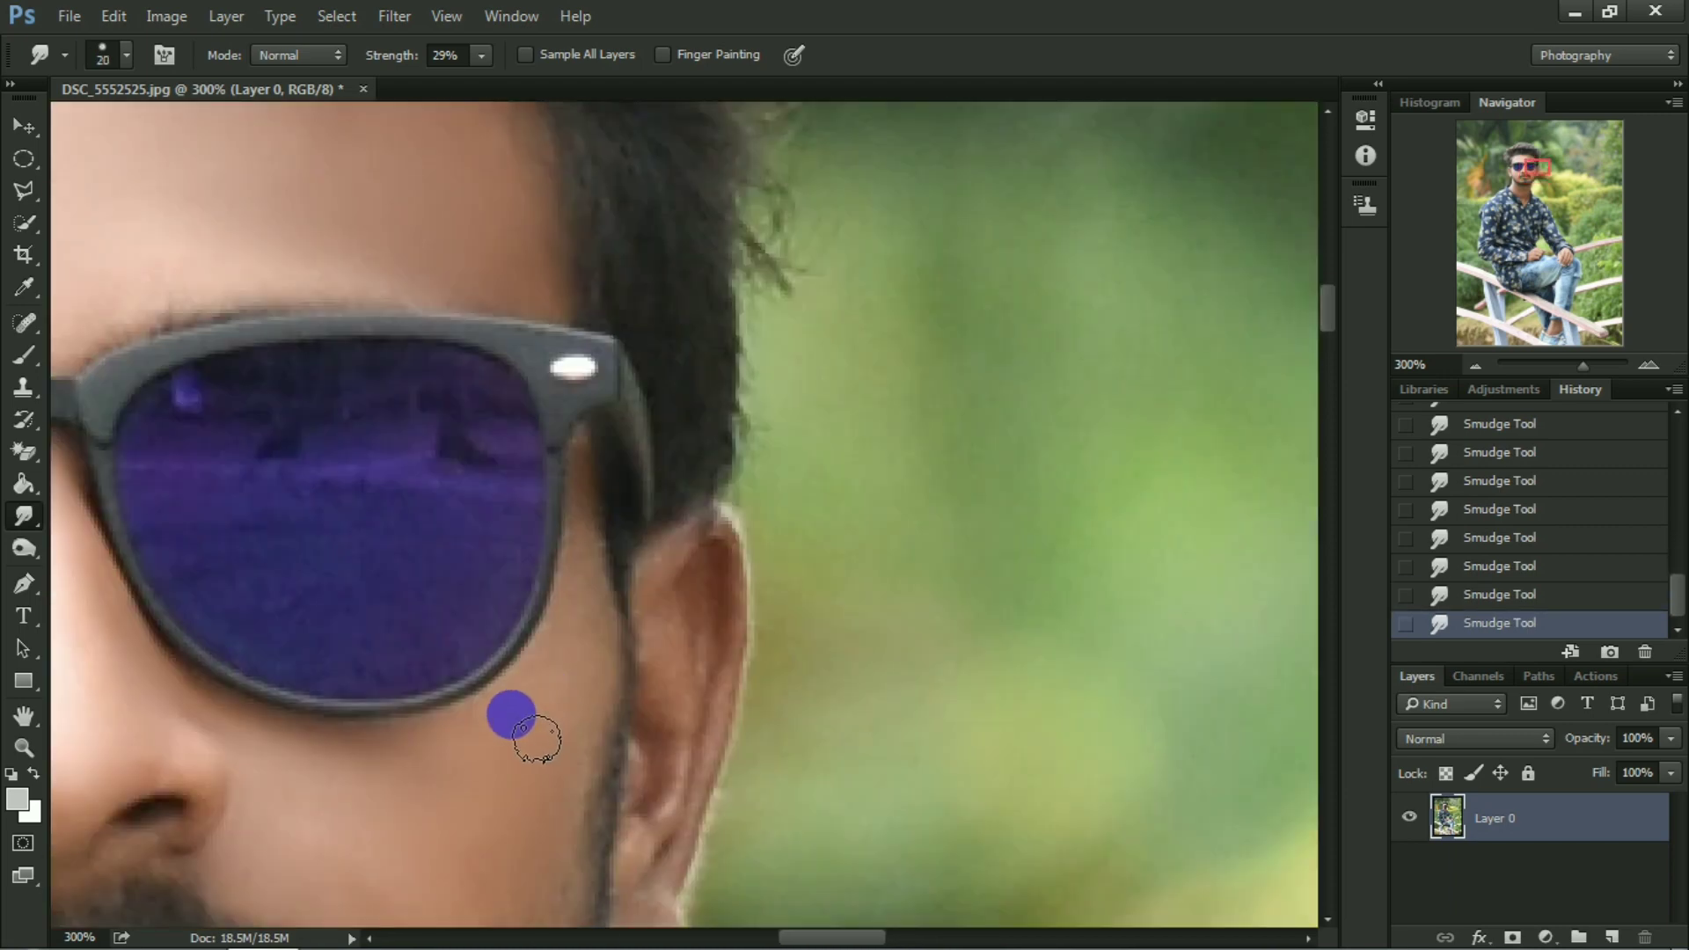
mouse_move(510, 709)
mouse_down()
mouse_move(592, 507)
mouse_move(558, 825)
mouse_up()
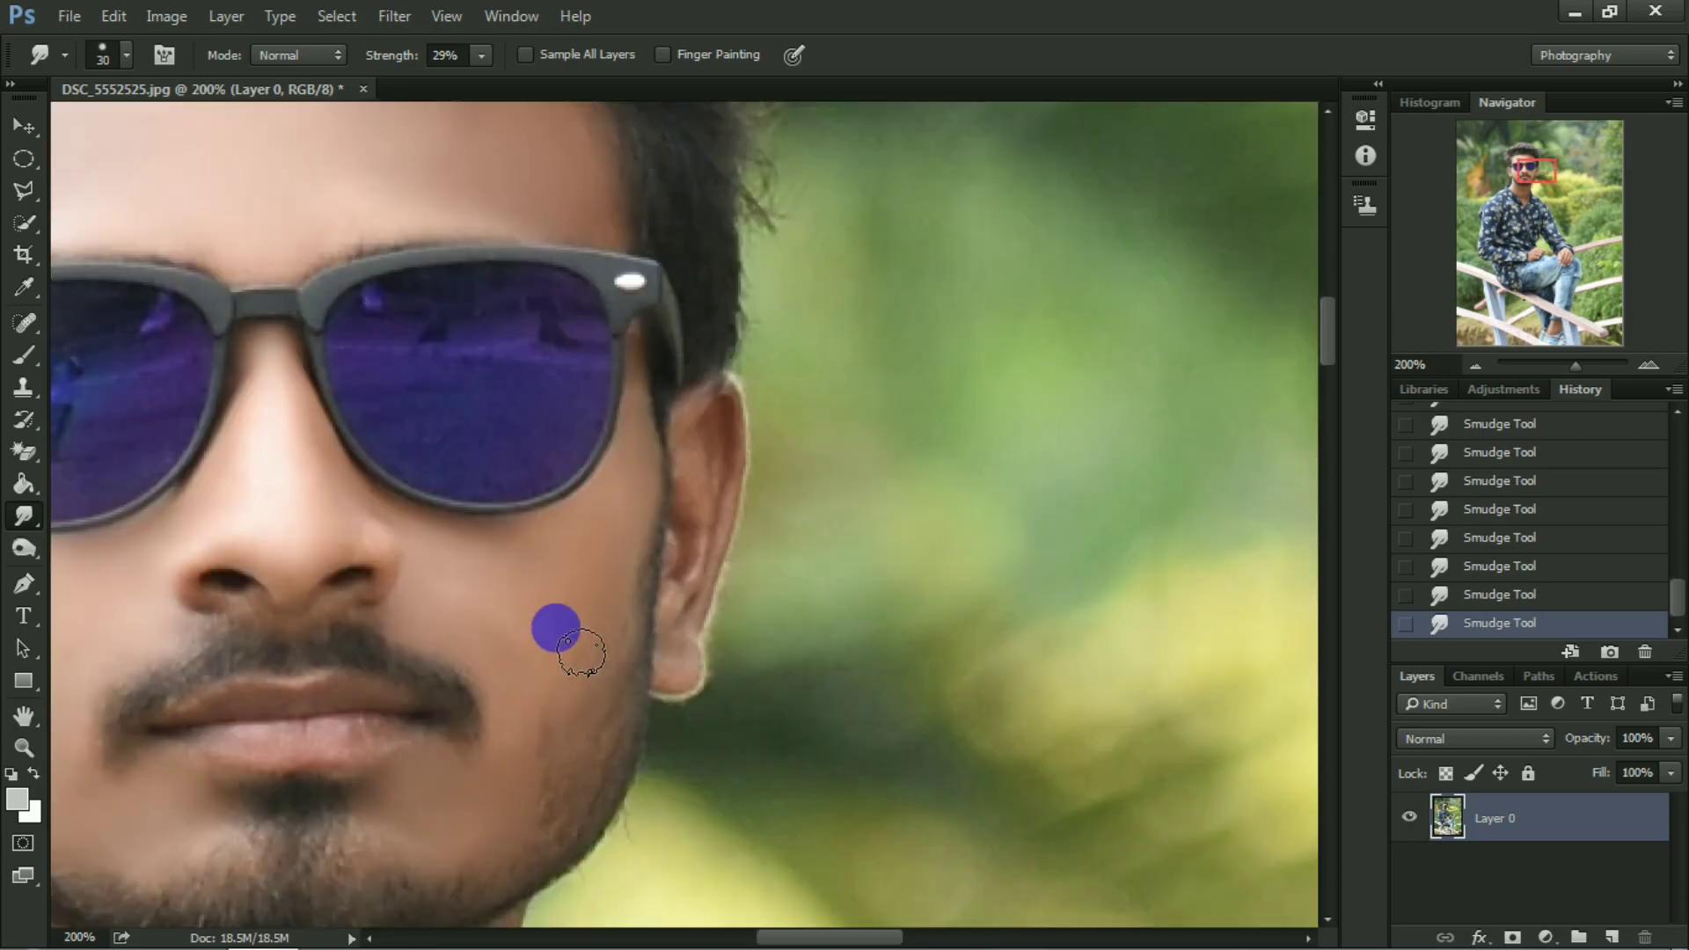
drag(554, 626, 524, 659)
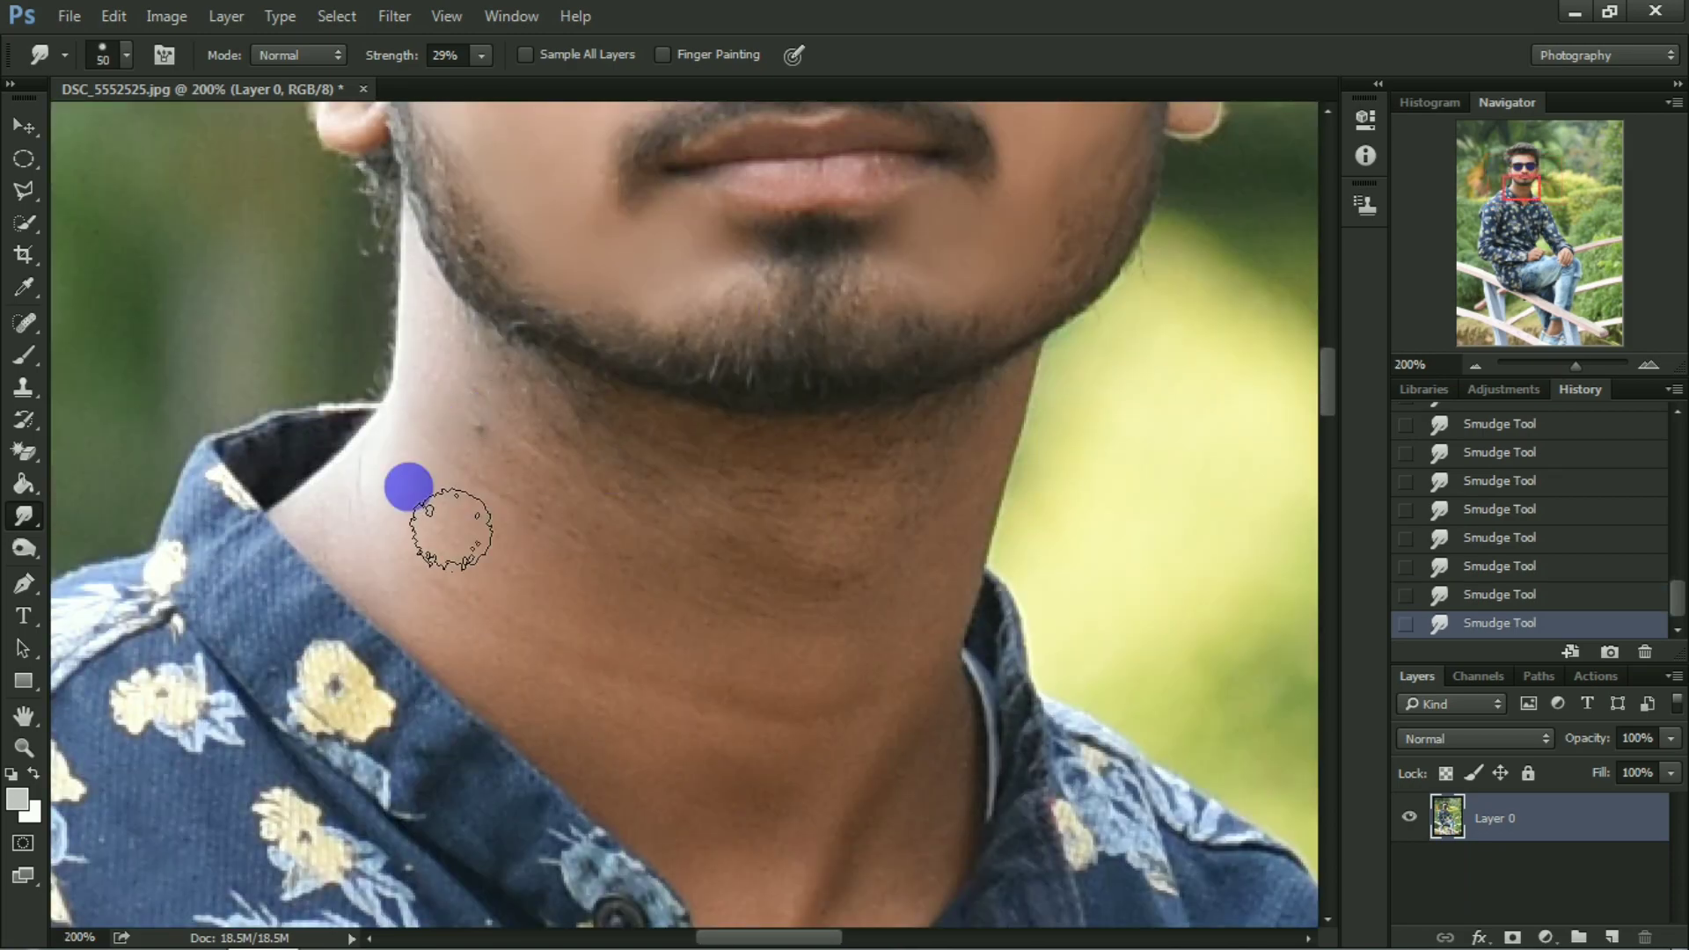
drag(453, 520, 508, 440)
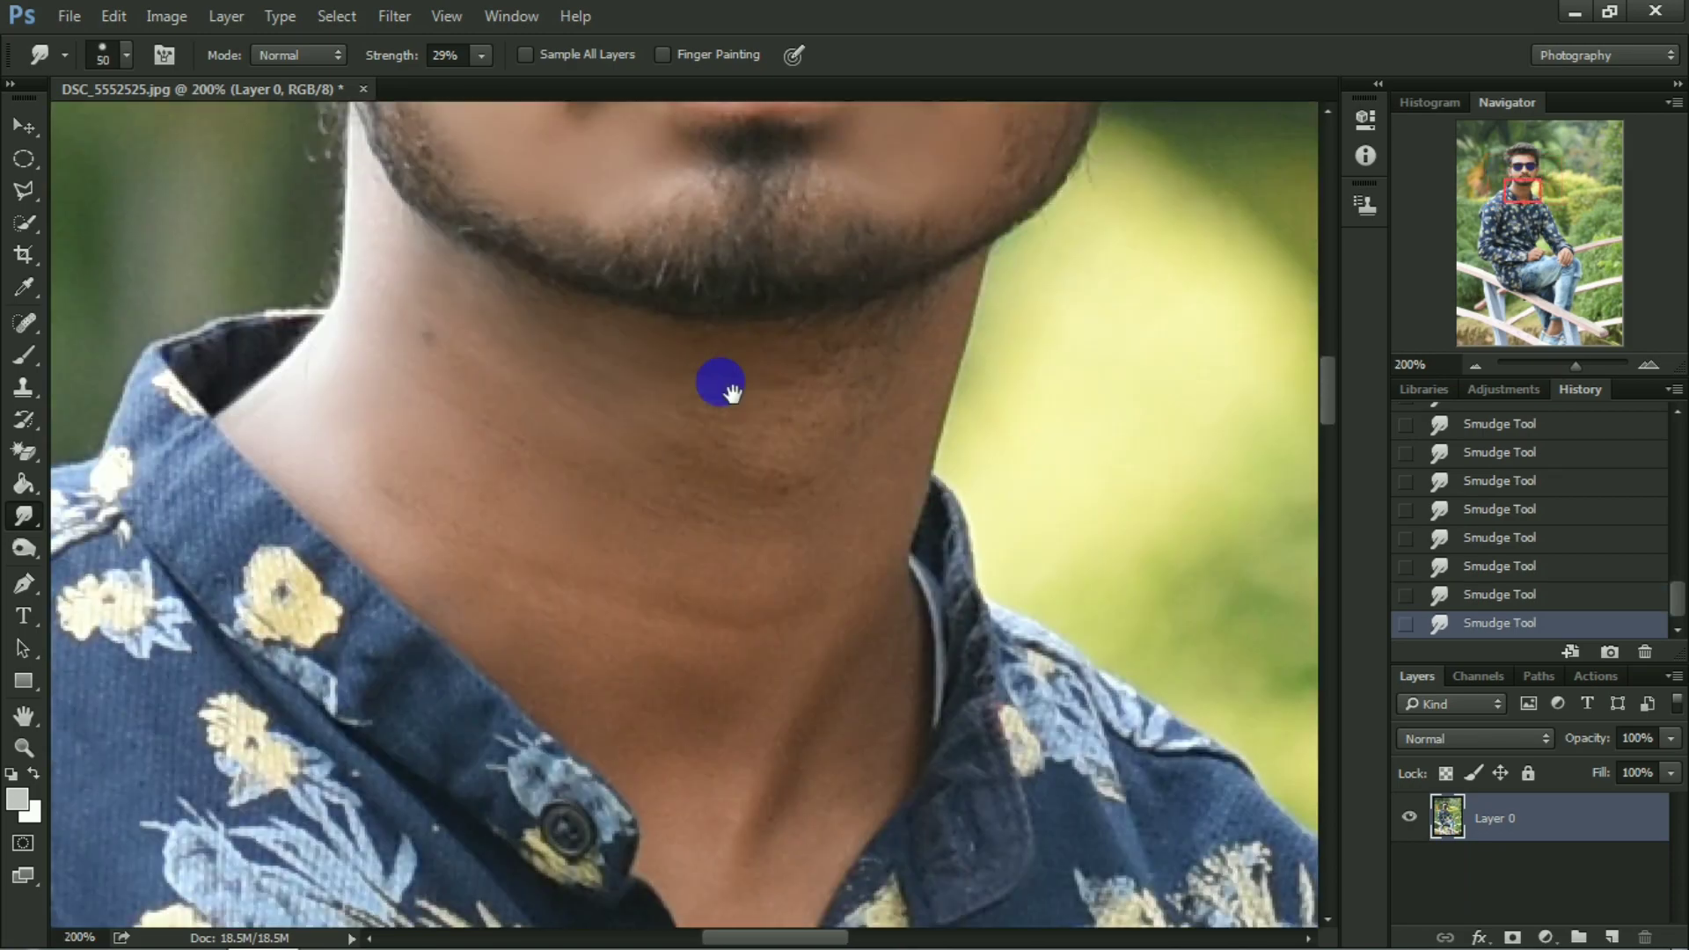
Smooth the neck skin between the beard and the shirt collar with a larger Smudge brush, about 50 to 70 px.
mouse_move(716, 376)
mouse_down()
mouse_move(503, 530)
mouse_move(874, 441)
mouse_move(863, 551)
mouse_up()
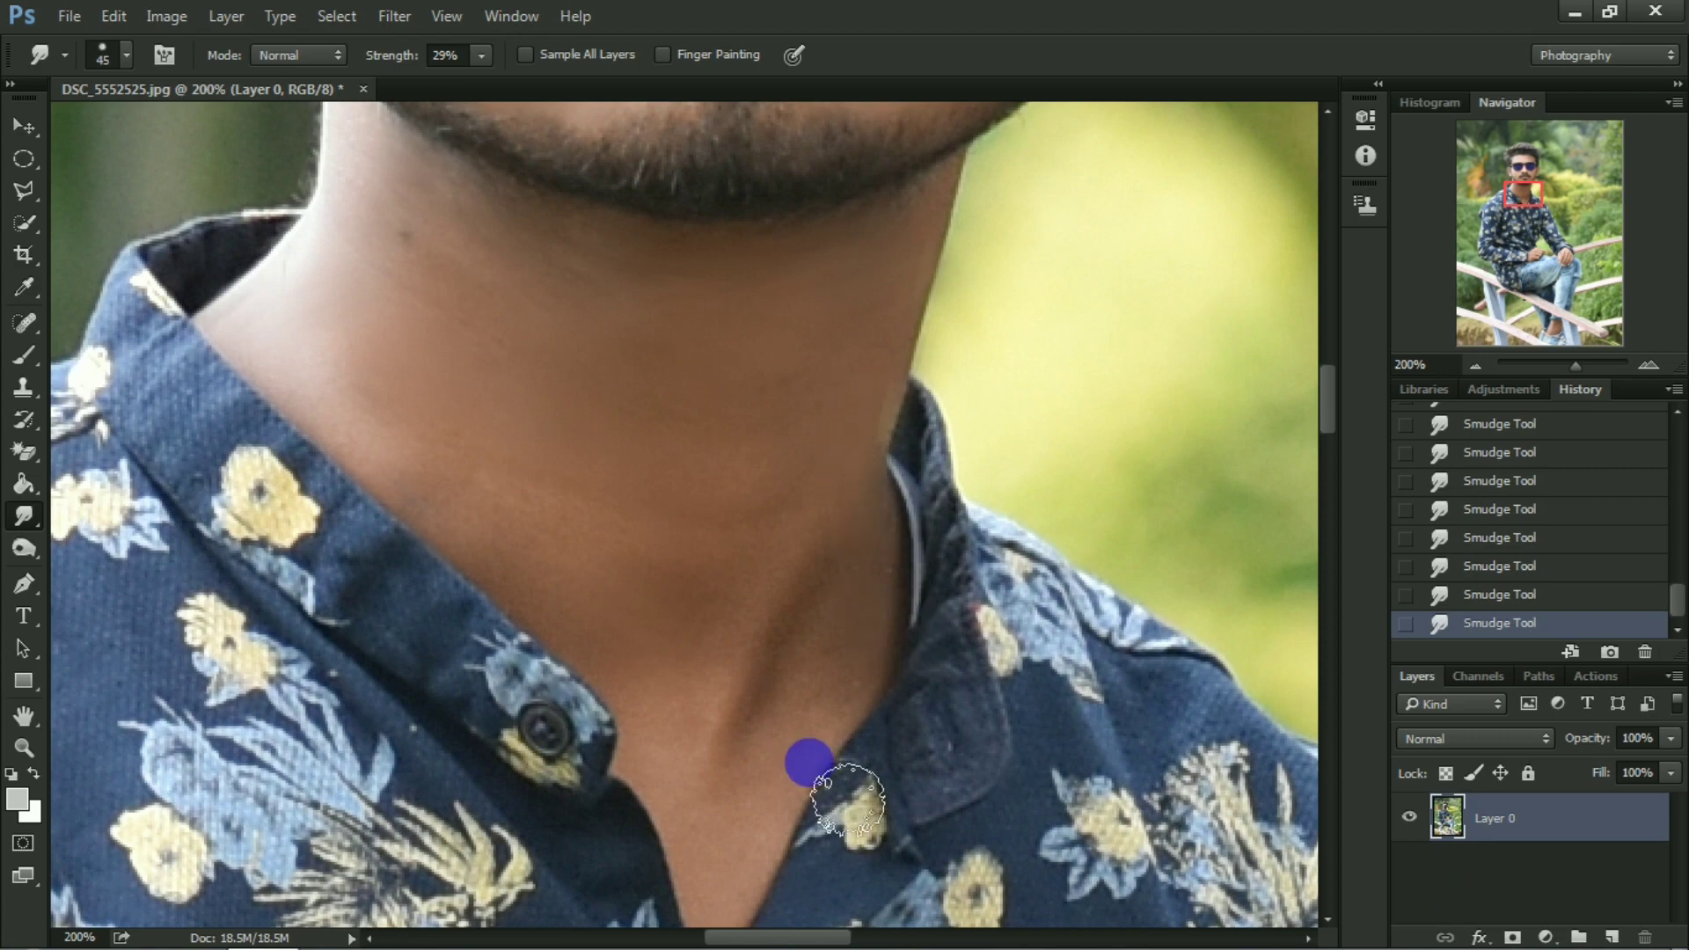
mouse_move(854, 801)
mouse_down()
mouse_move(807, 608)
mouse_move(762, 916)
mouse_move(596, 634)
mouse_move(643, 552)
mouse_move(504, 497)
mouse_move(584, 614)
mouse_up()
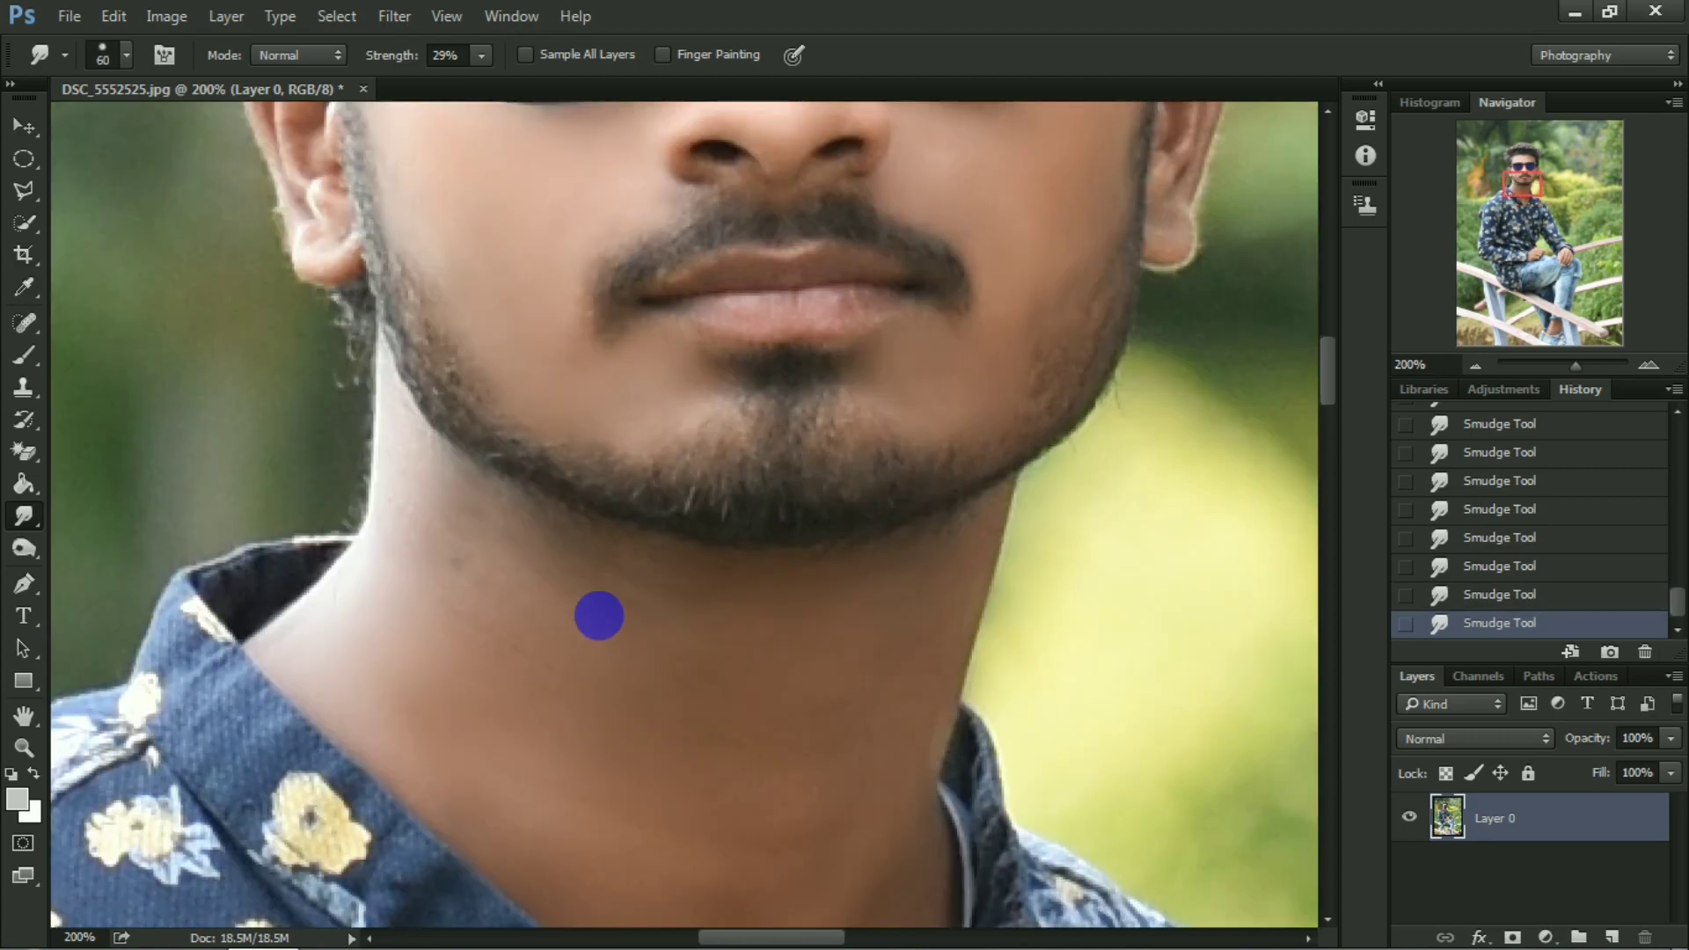
mouse_move(599, 615)
mouse_down()
mouse_move(432, 543)
mouse_move(489, 571)
mouse_move(697, 573)
mouse_up()
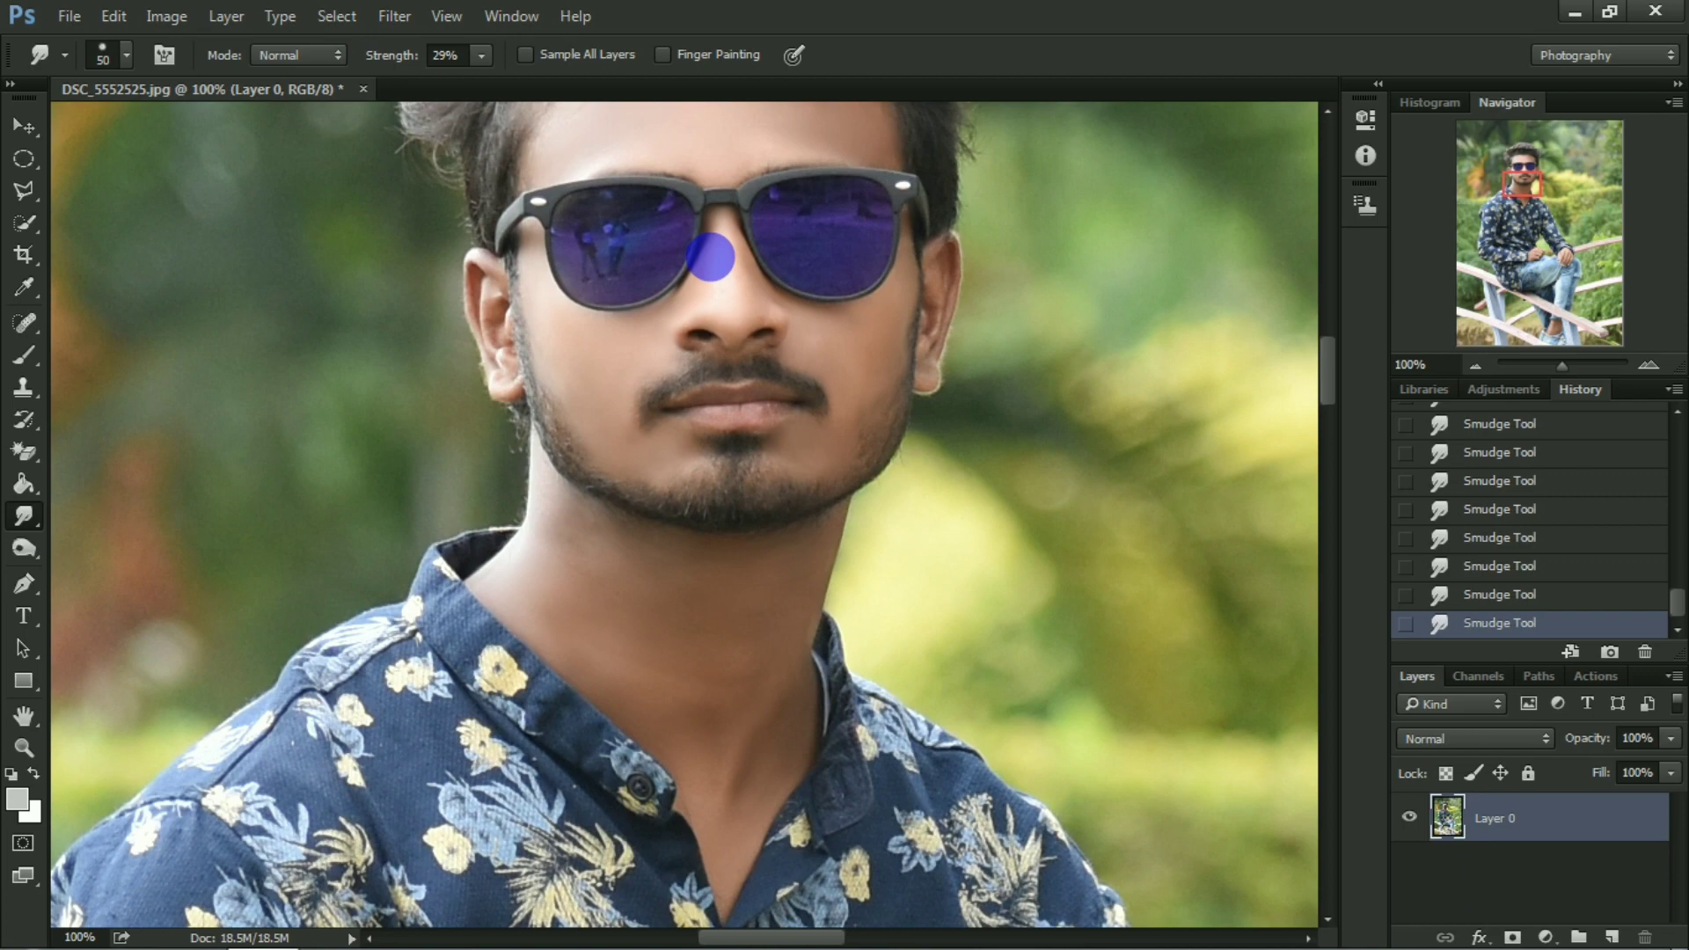
key(ctrl+minus)
key(ctrl+minus)
key(ctrl+minus)
key(ctrl+minus)
key(ctrl+minus)
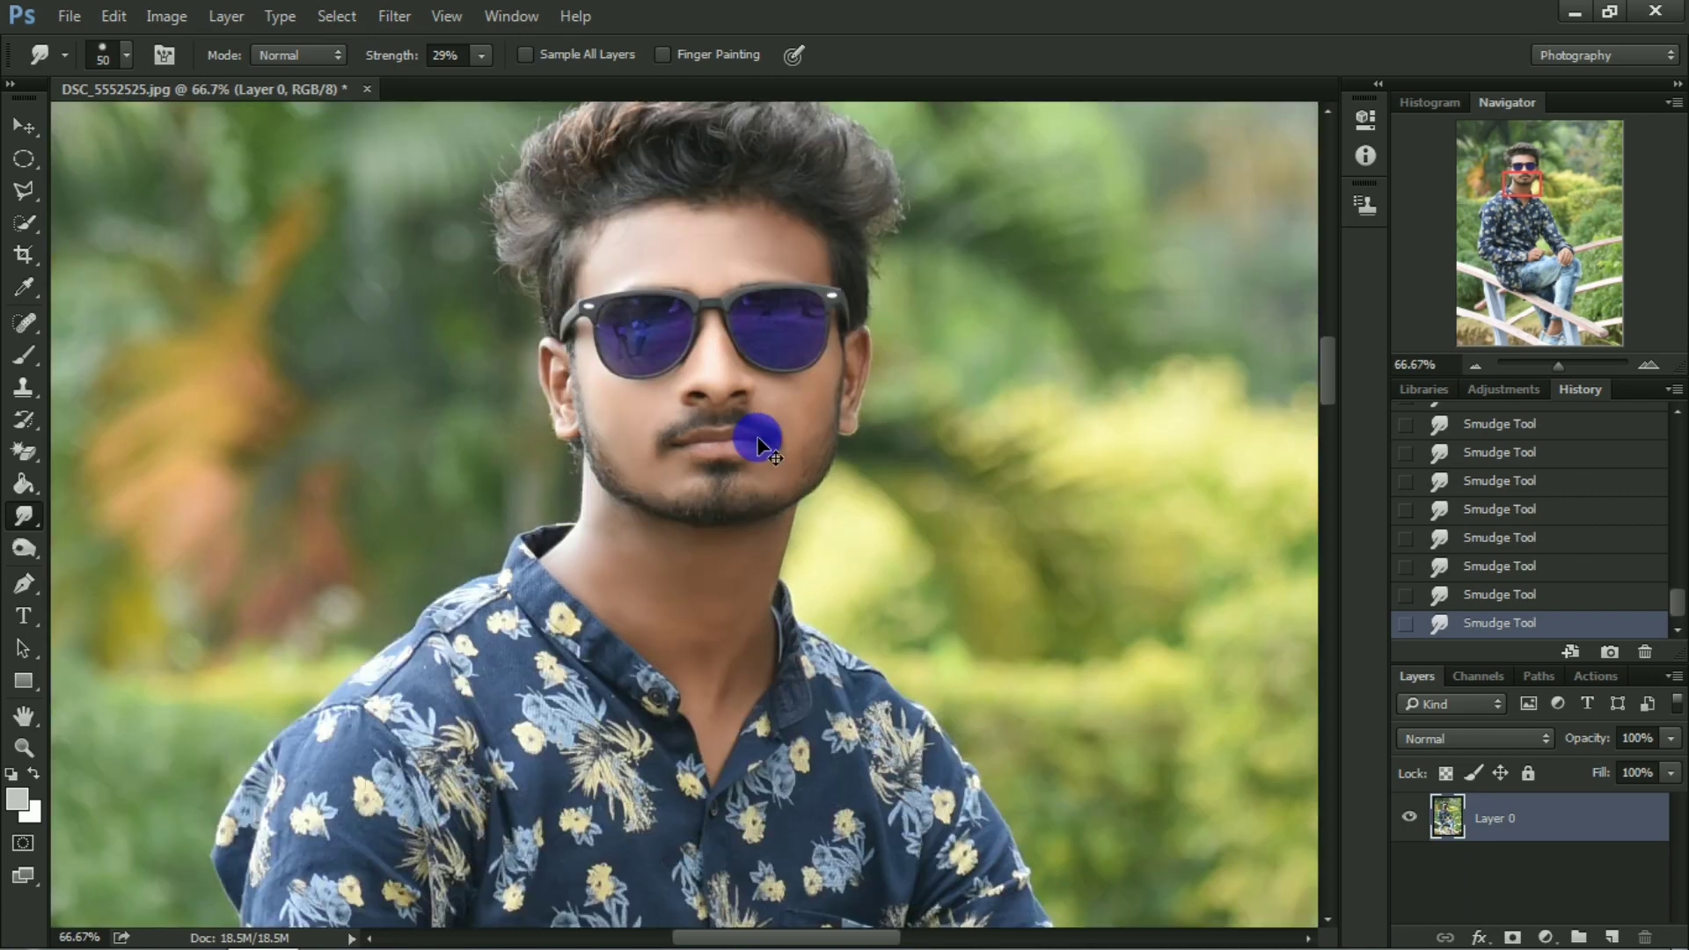
Open the retouched layer in the Camera Raw filter and raise Shadows to about +13, plus Blacks and Clarity.
key(ctrl+plus)
click(394, 16)
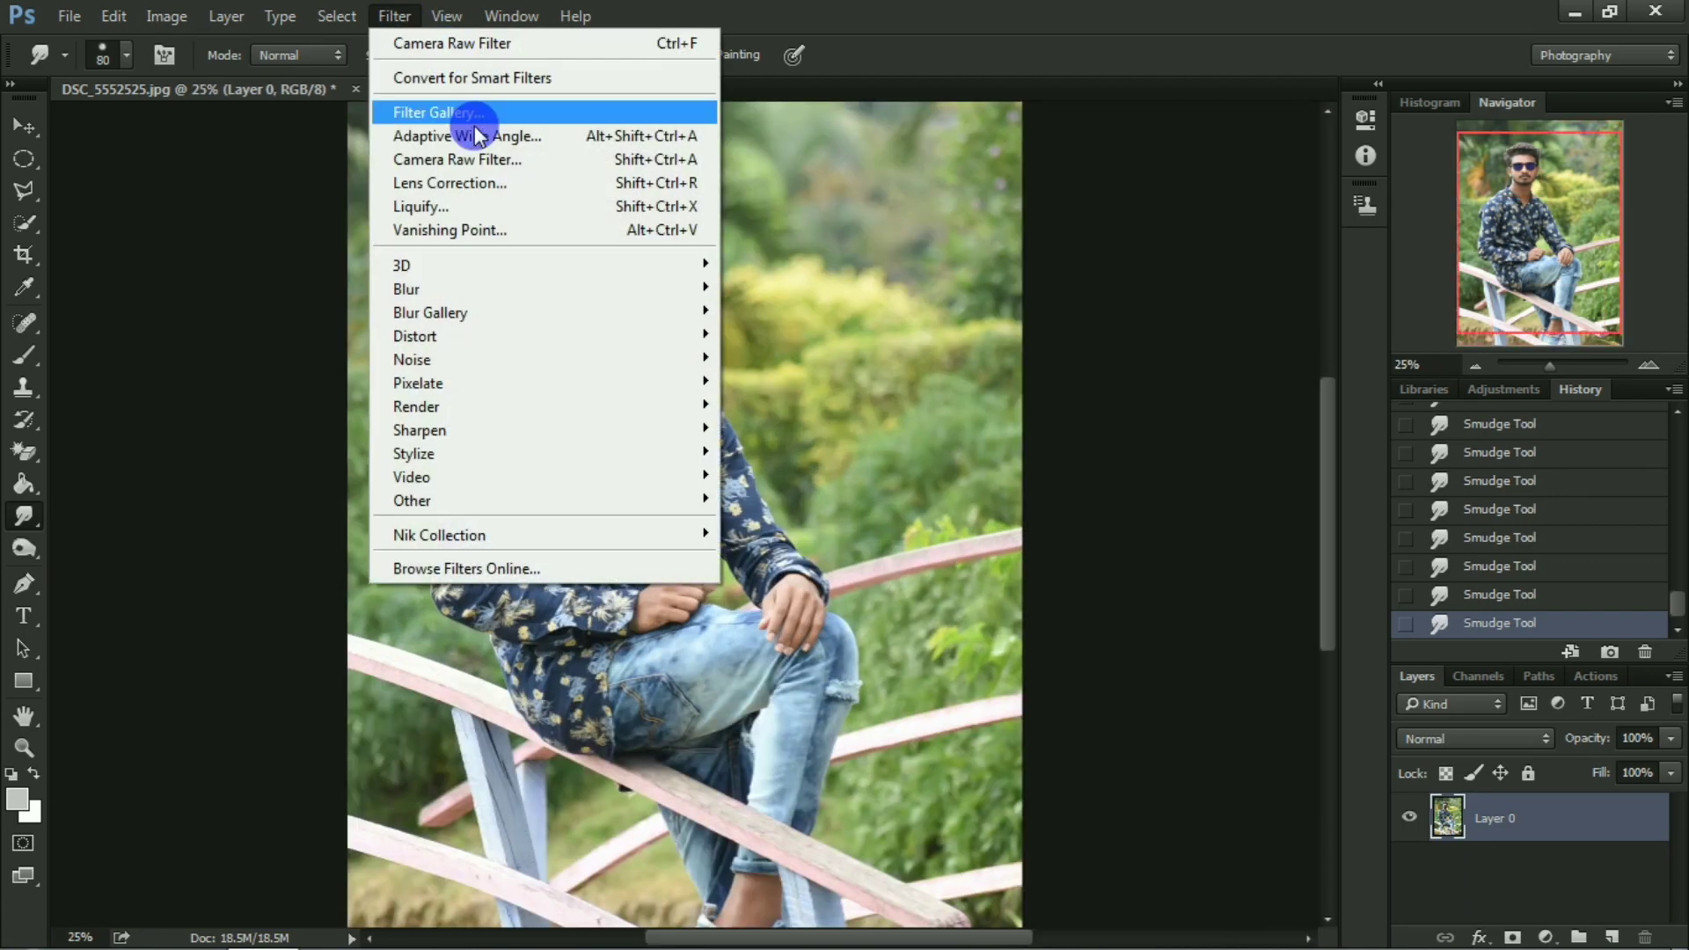
key(Escape)
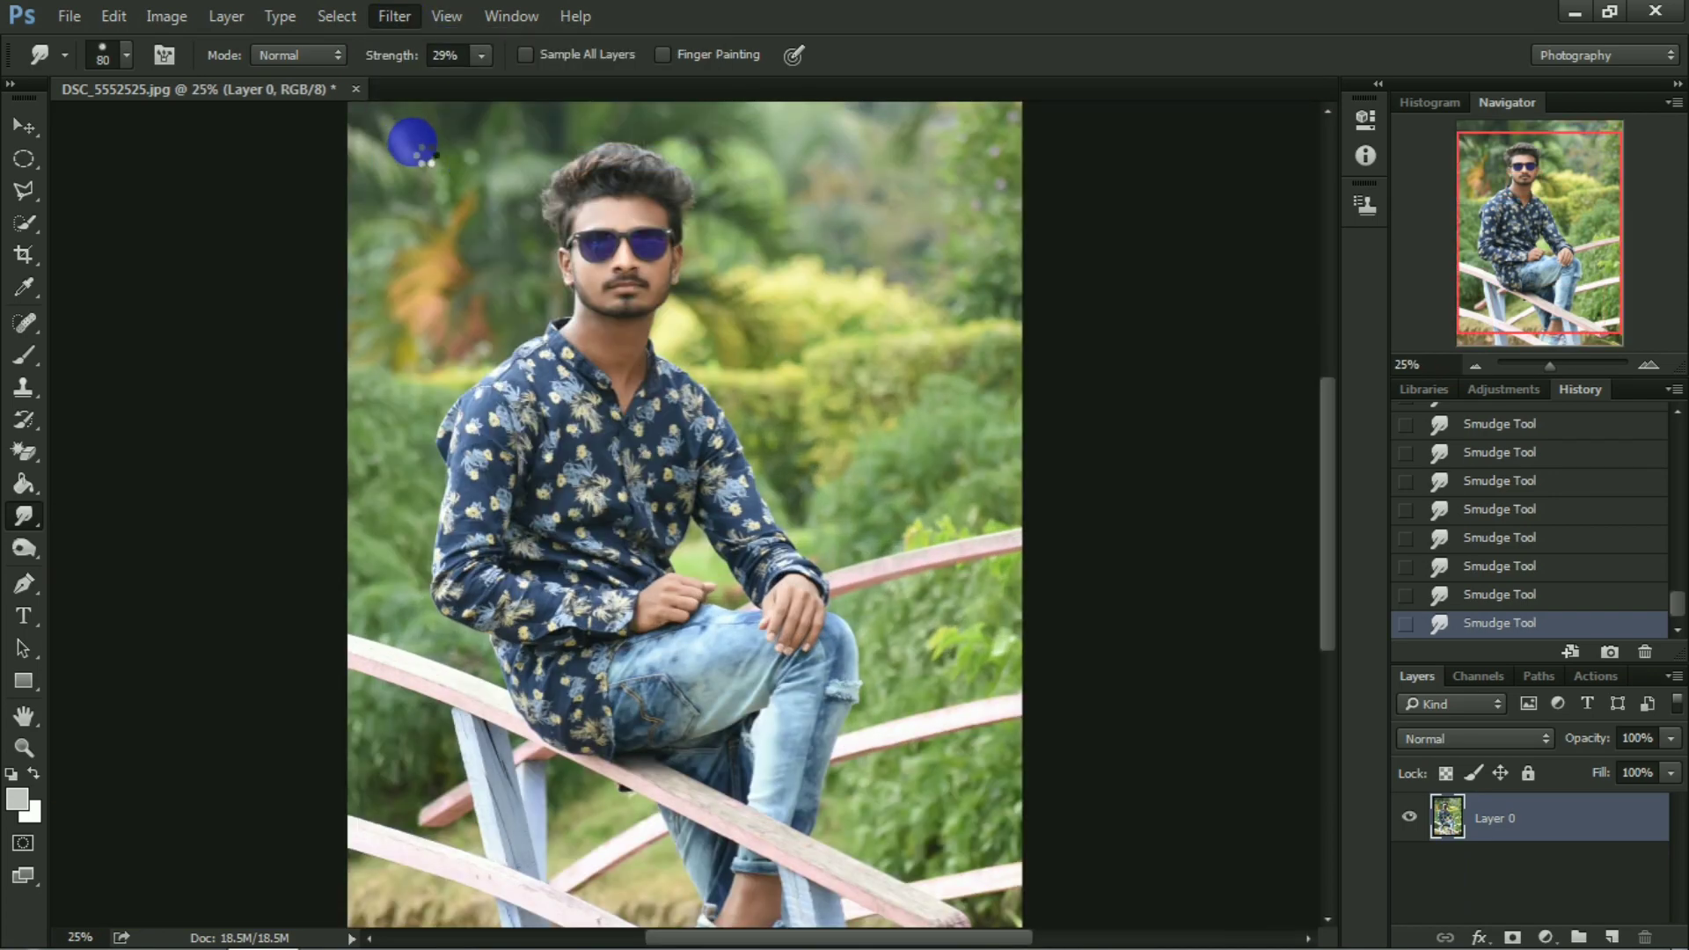
key(ctrl+shift+a)
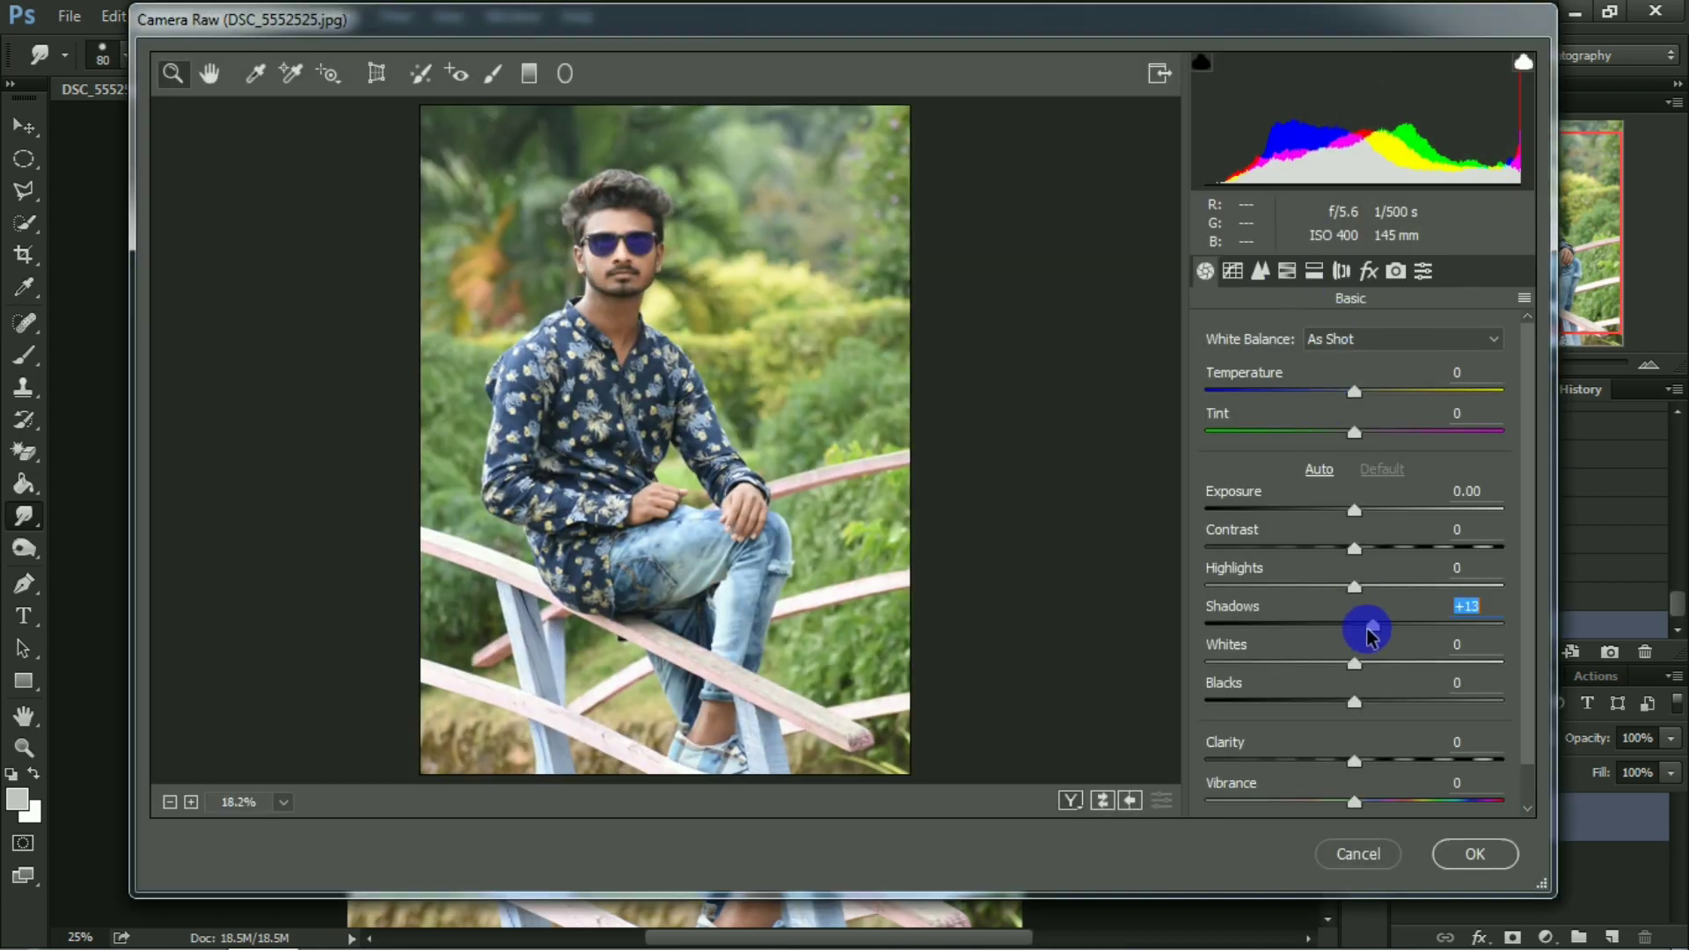
drag(1369, 632, 1365, 626)
drag(1376, 717, 1386, 717)
drag(1356, 758, 1398, 772)
In the HSL adjustments, set saturation to Oranges -2 and Yellows +7, and Yellows luminance to -13.
click(1286, 271)
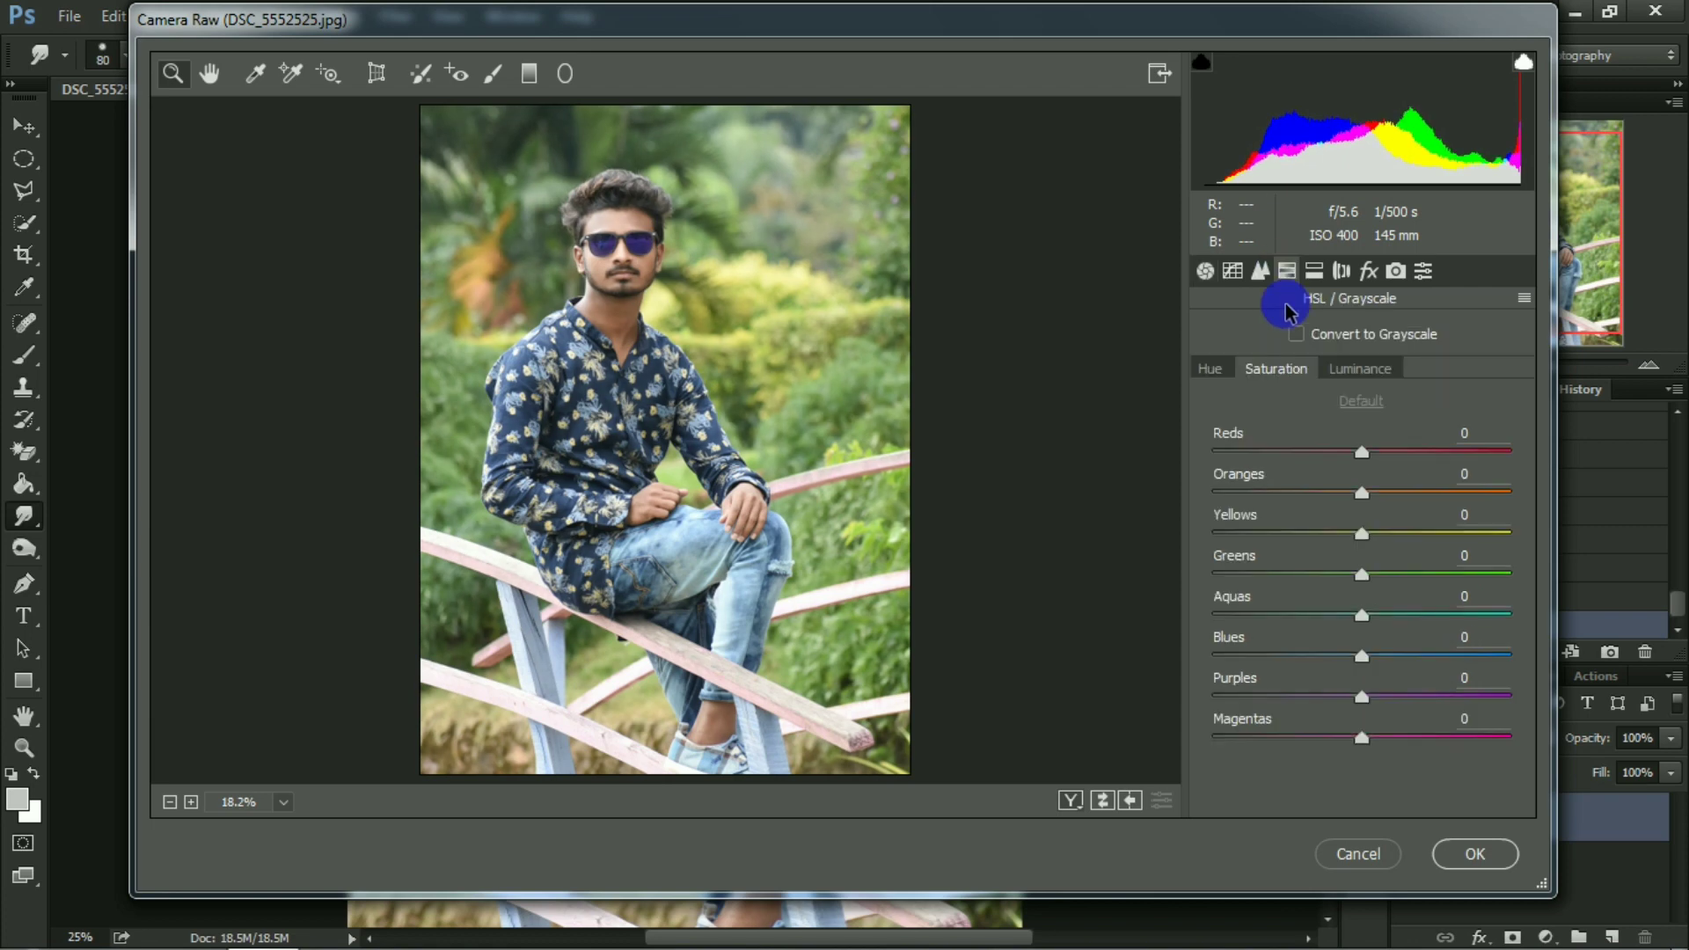
click(1248, 371)
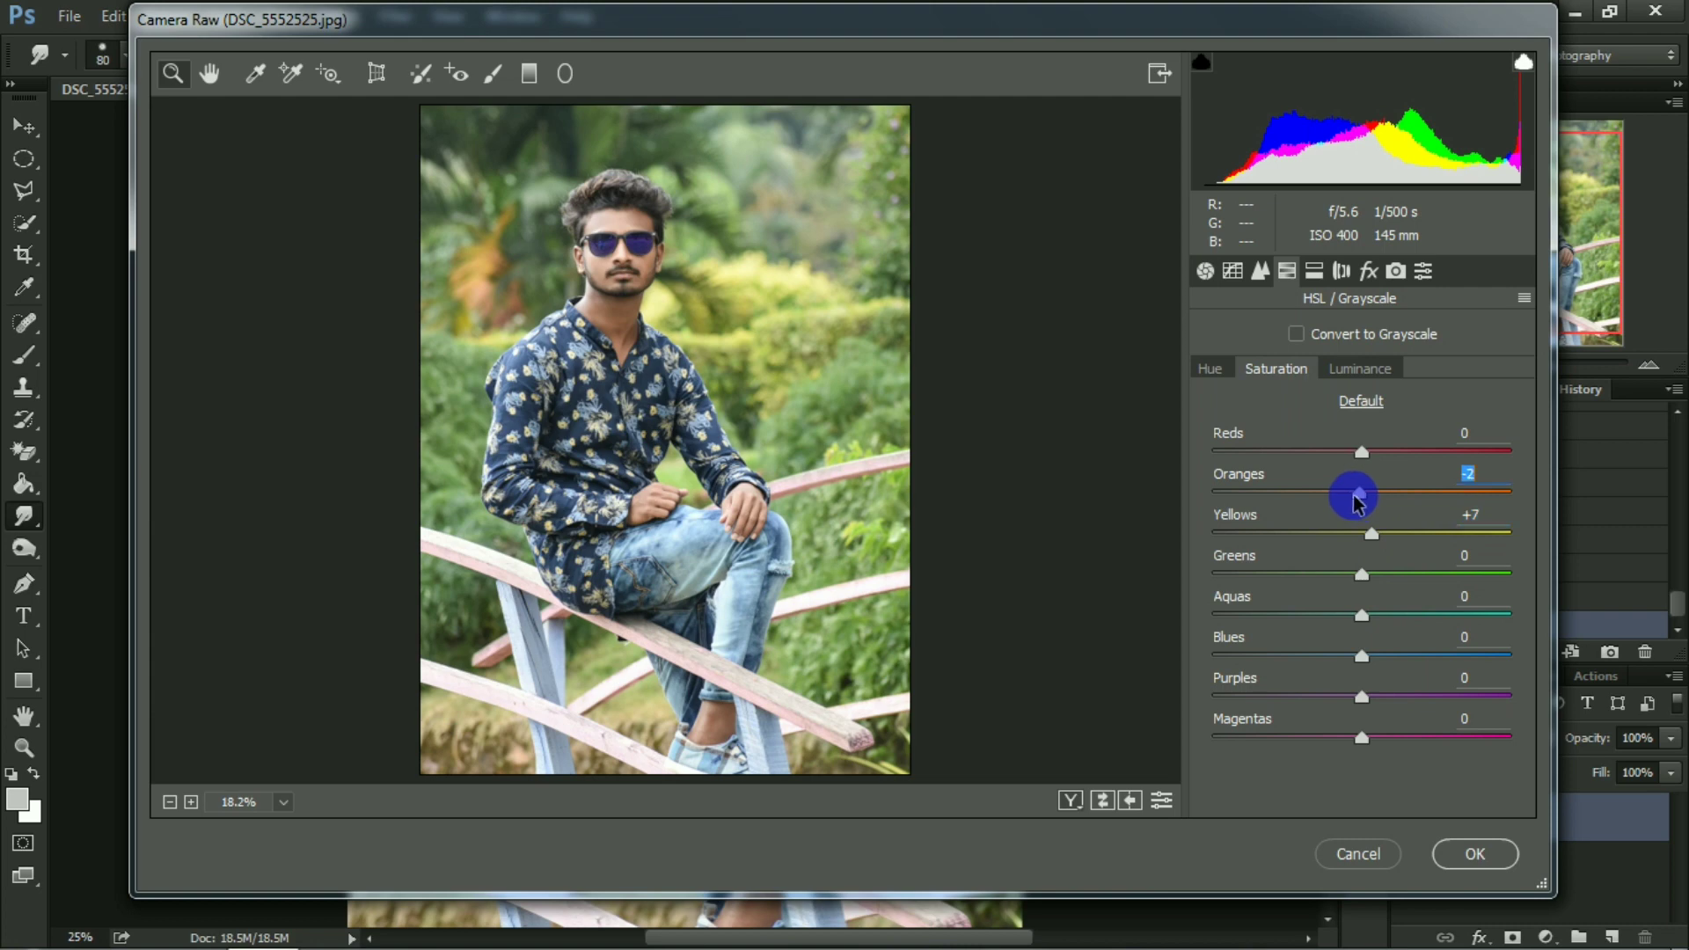
click(1374, 368)
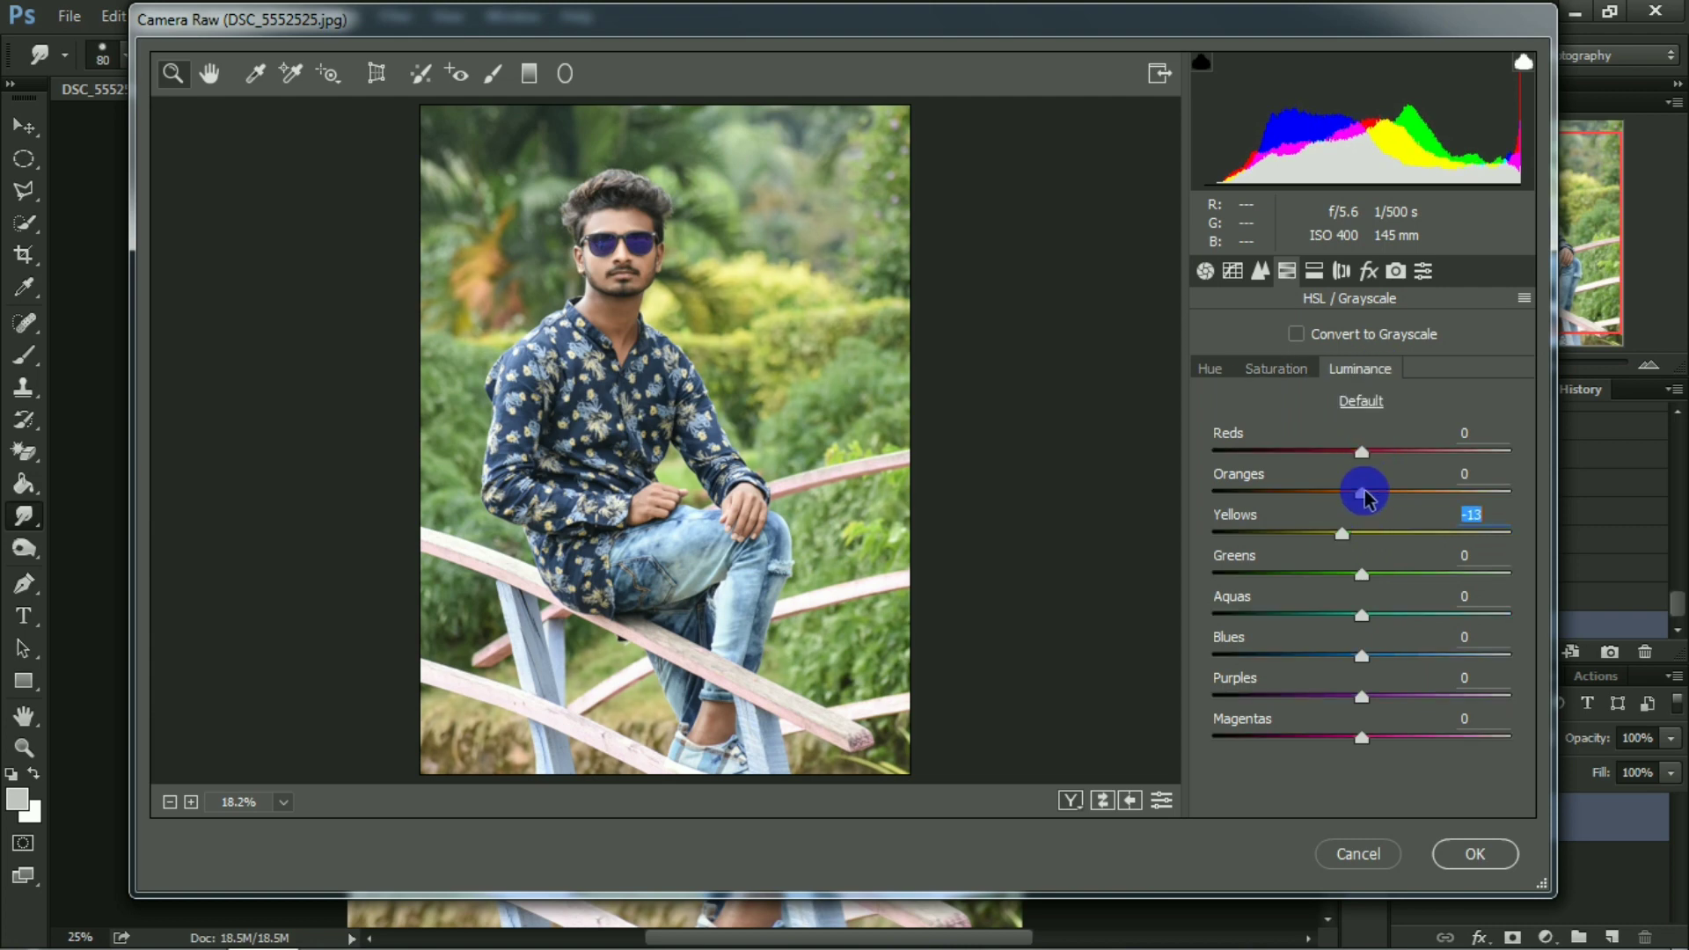
Shift the hue of Greens to -100 and Yellows to about -5, and set Blue Primary to Hue -7 and Saturation -8.
click(1212, 368)
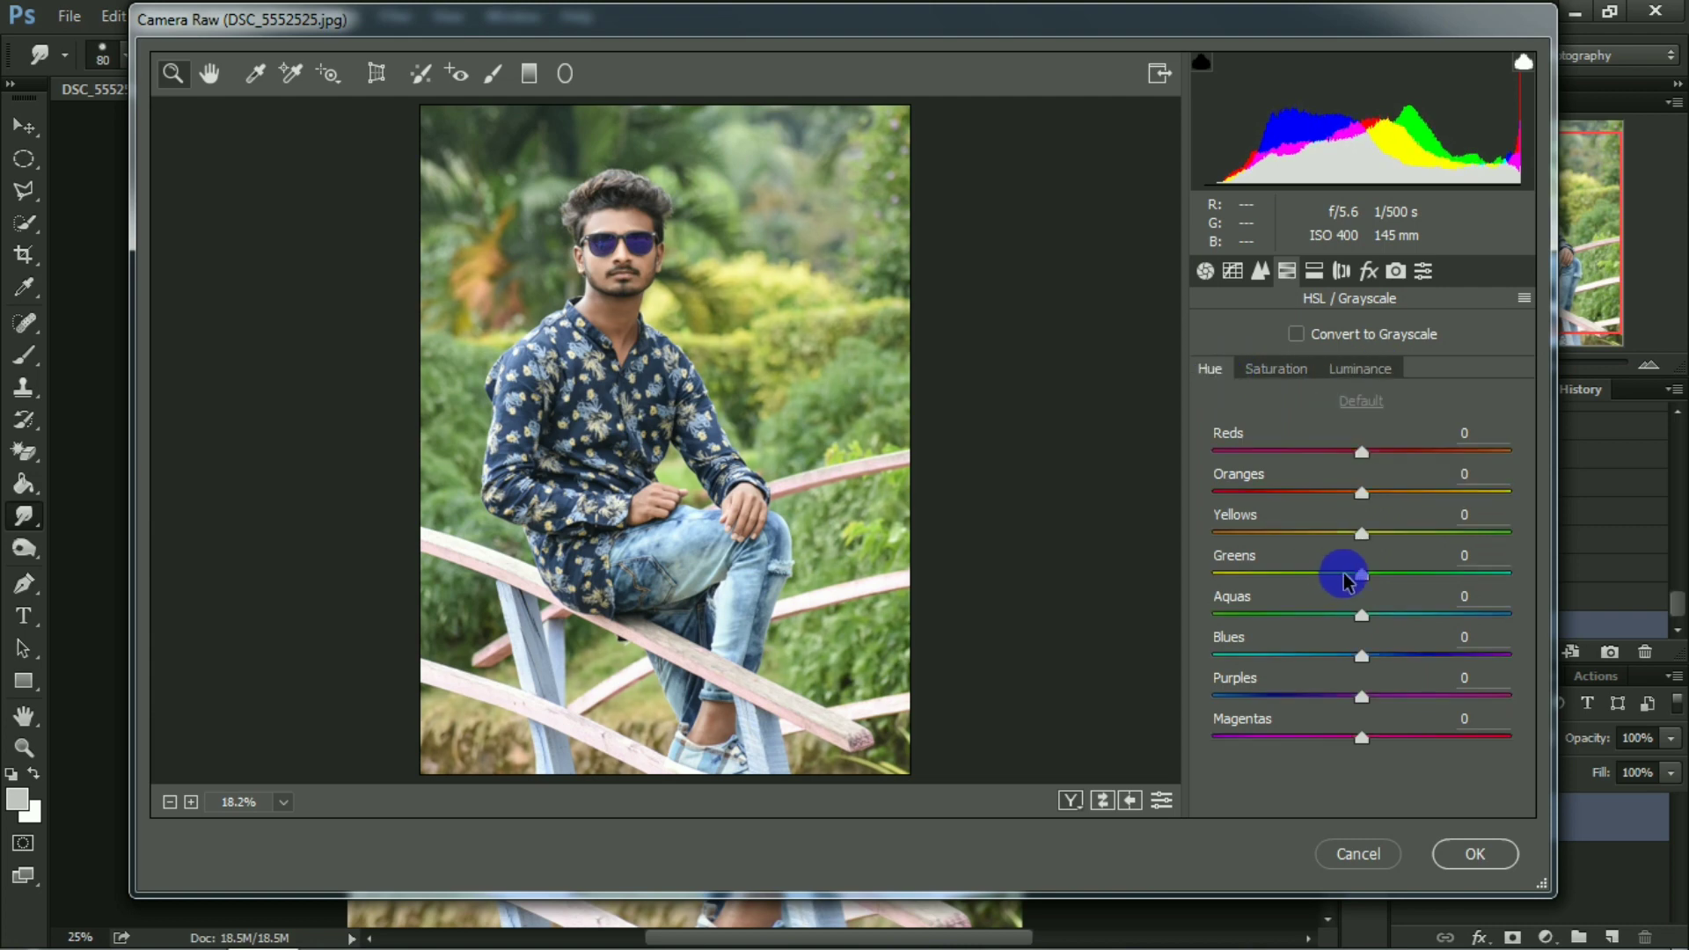
drag(1362, 533, 1152, 588)
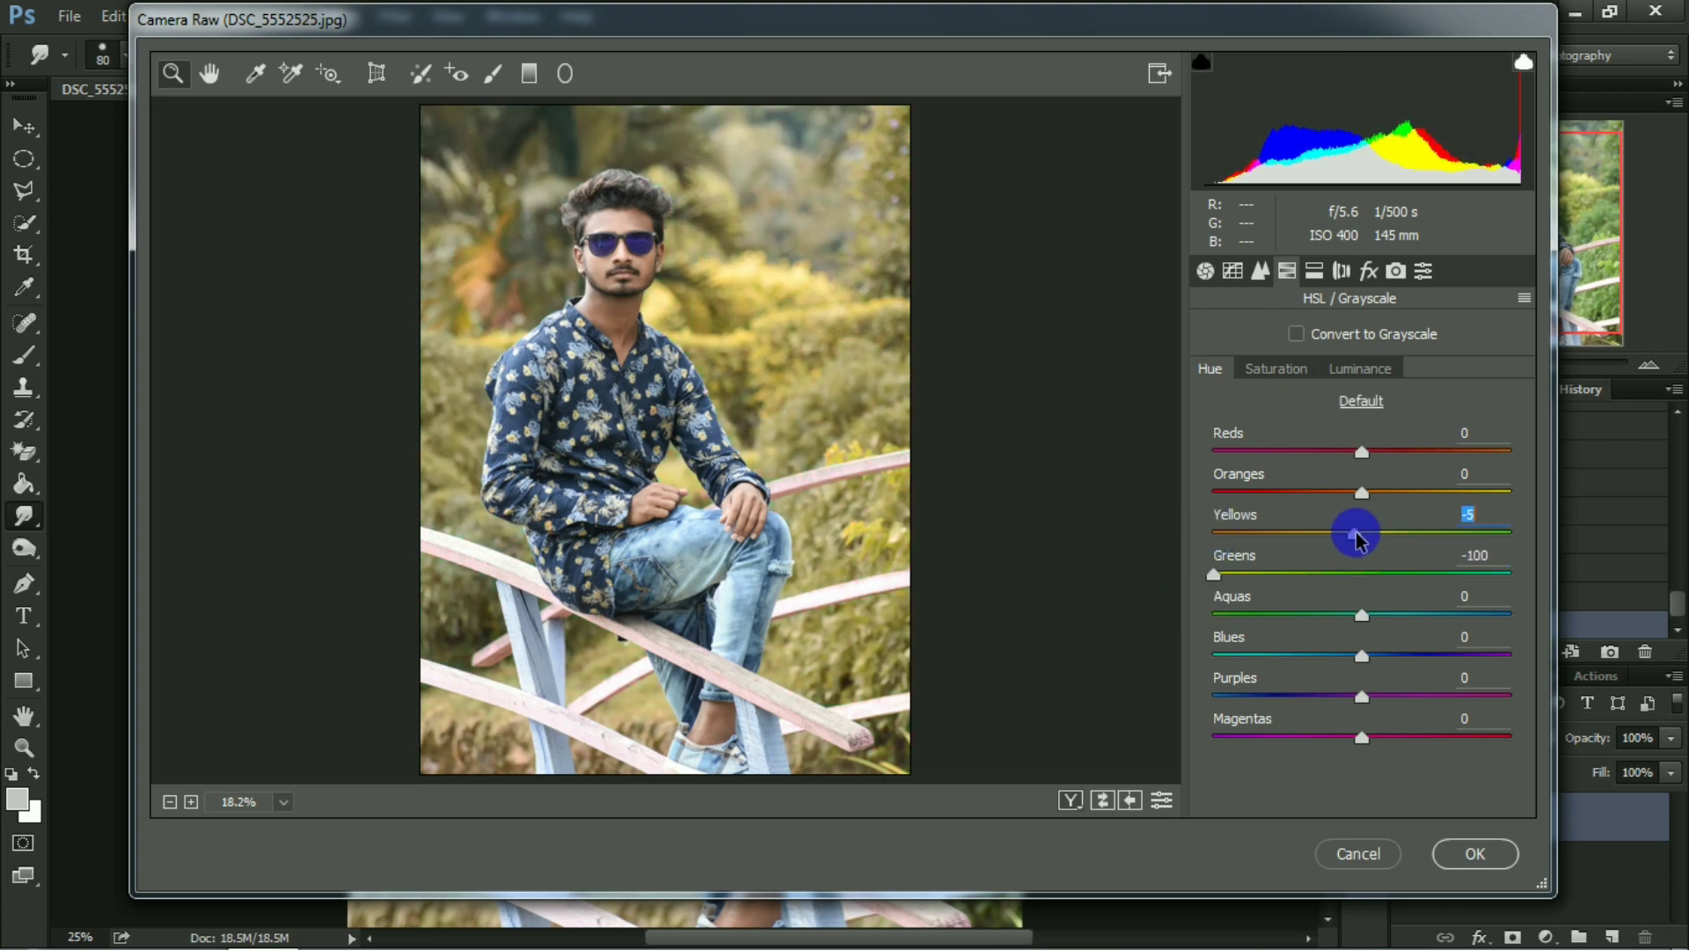
click(1396, 270)
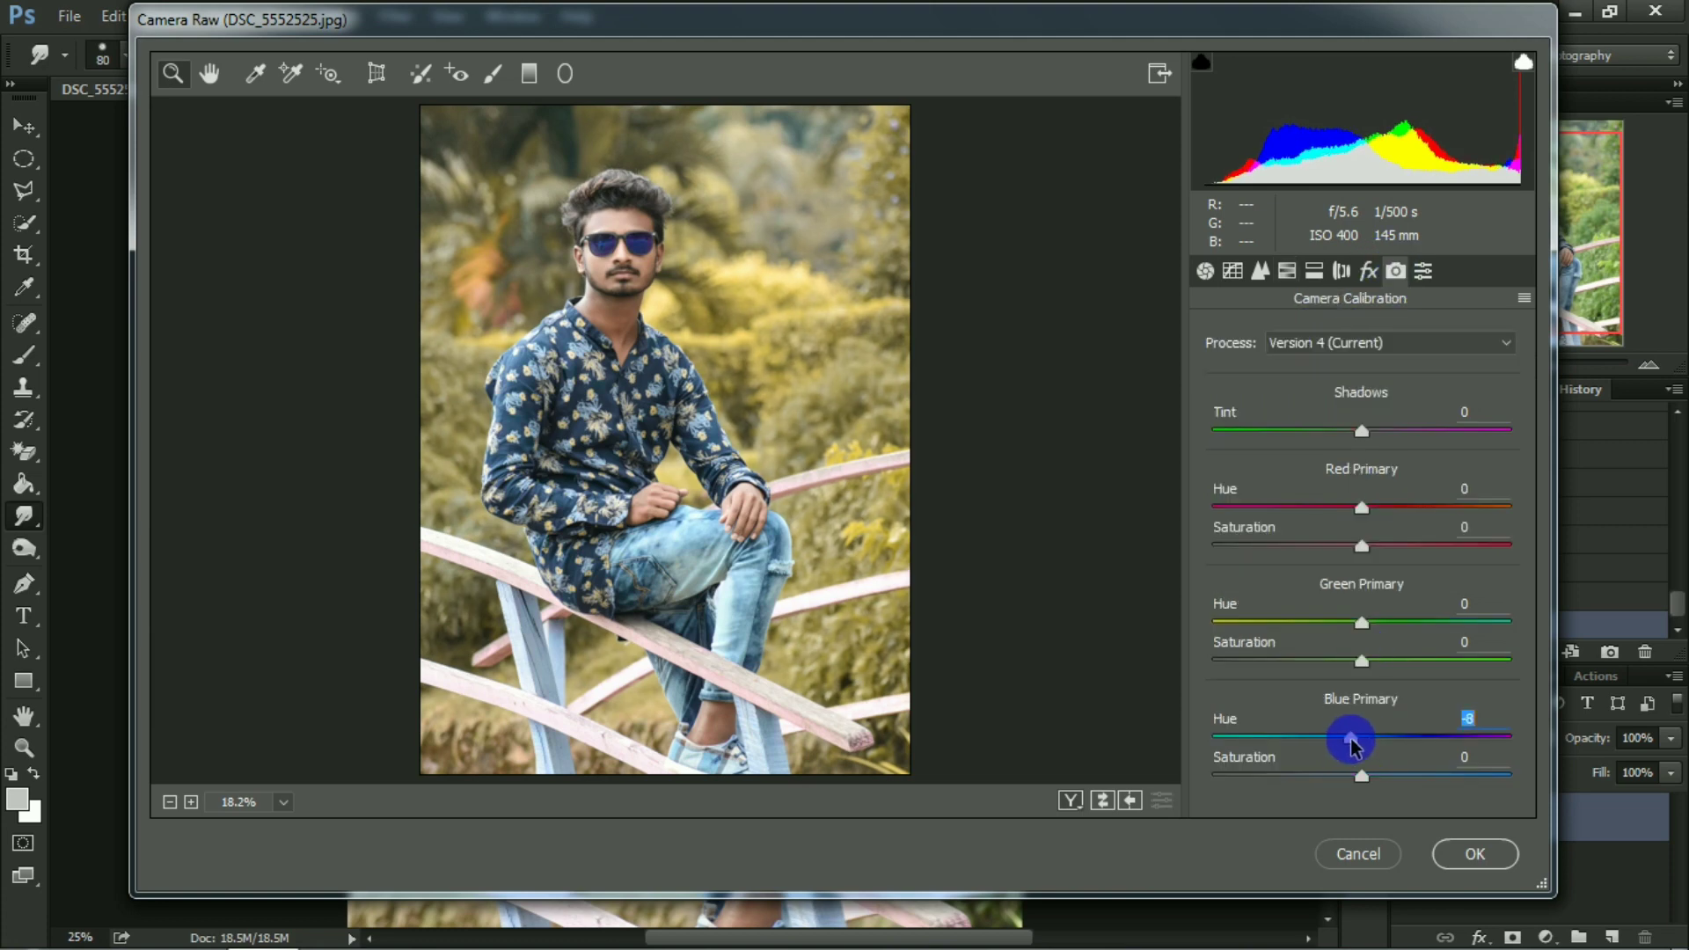
click(1363, 779)
drag(1352, 746, 1348, 777)
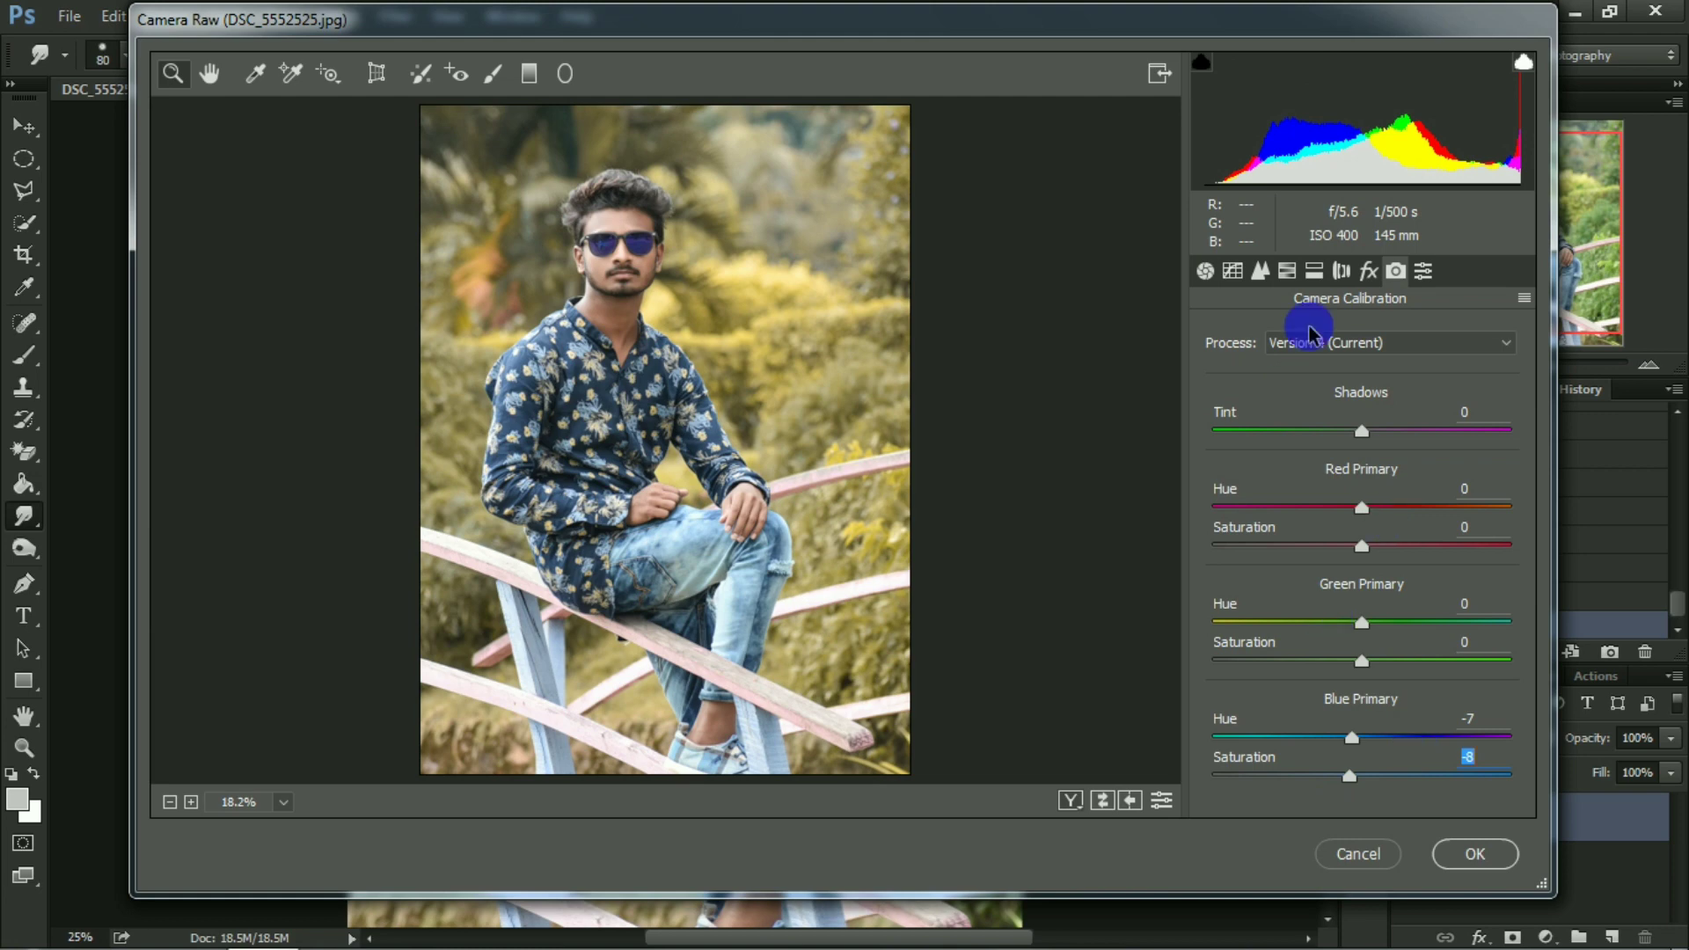
Lift the RGB point curve to Input 57, Output 66, and add a vignette with Amount -23, Midpoint 42, Roundness -3, Feather 72 and raised Highlights.
click(1234, 271)
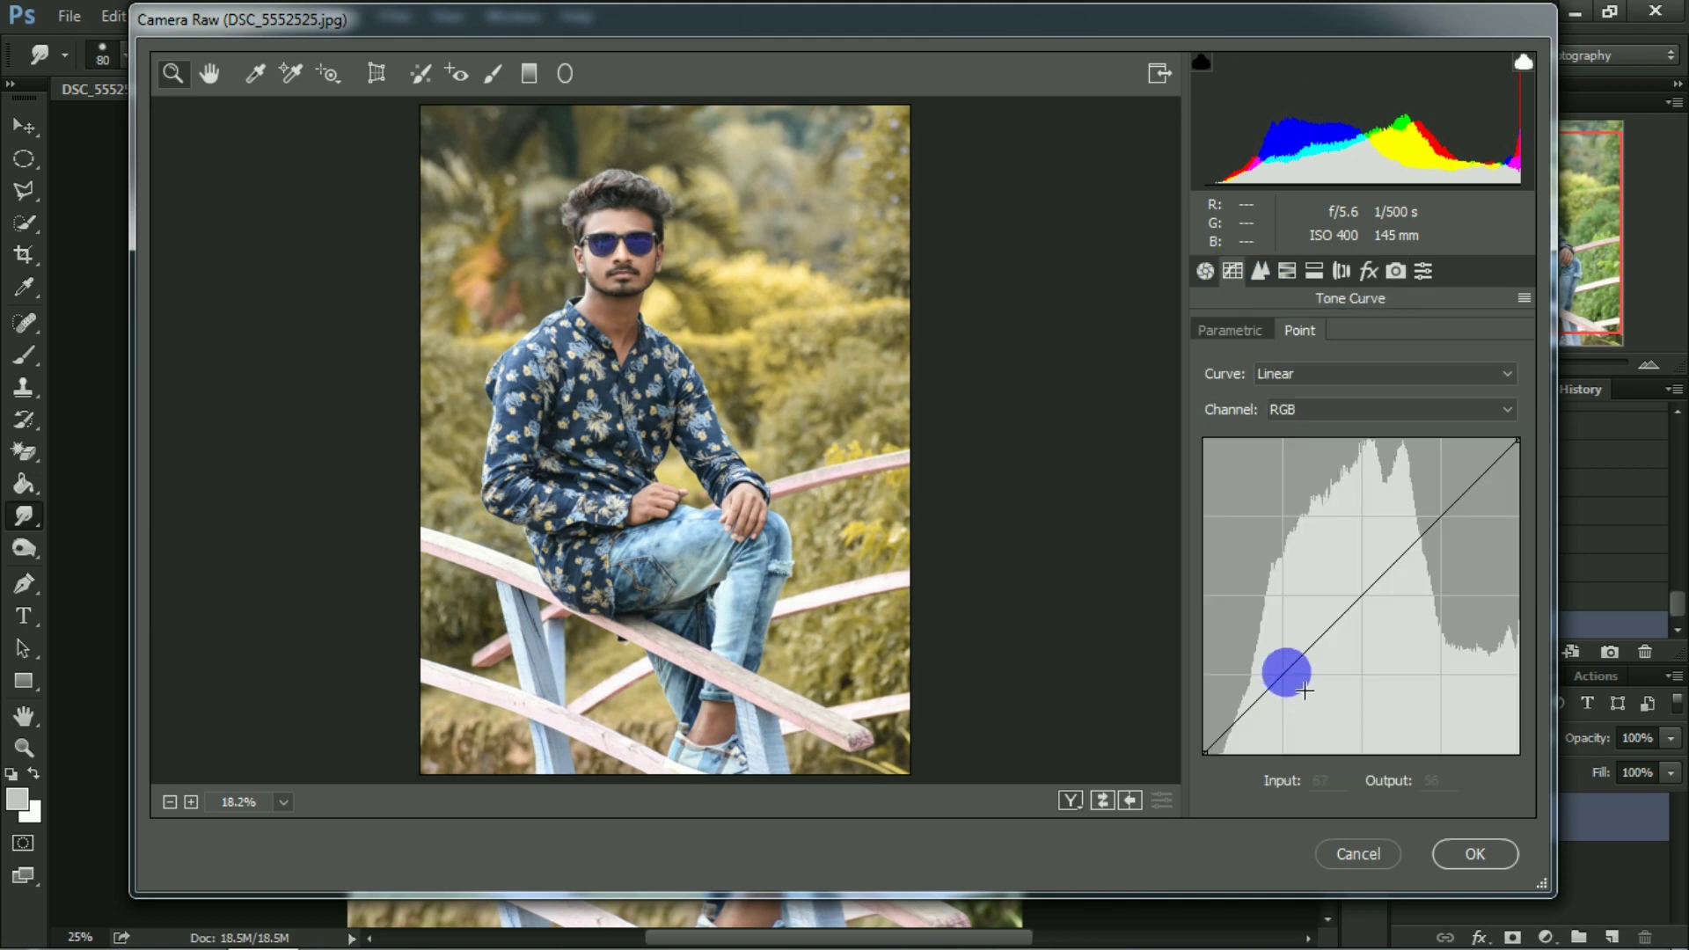
drag(1303, 691, 1292, 692)
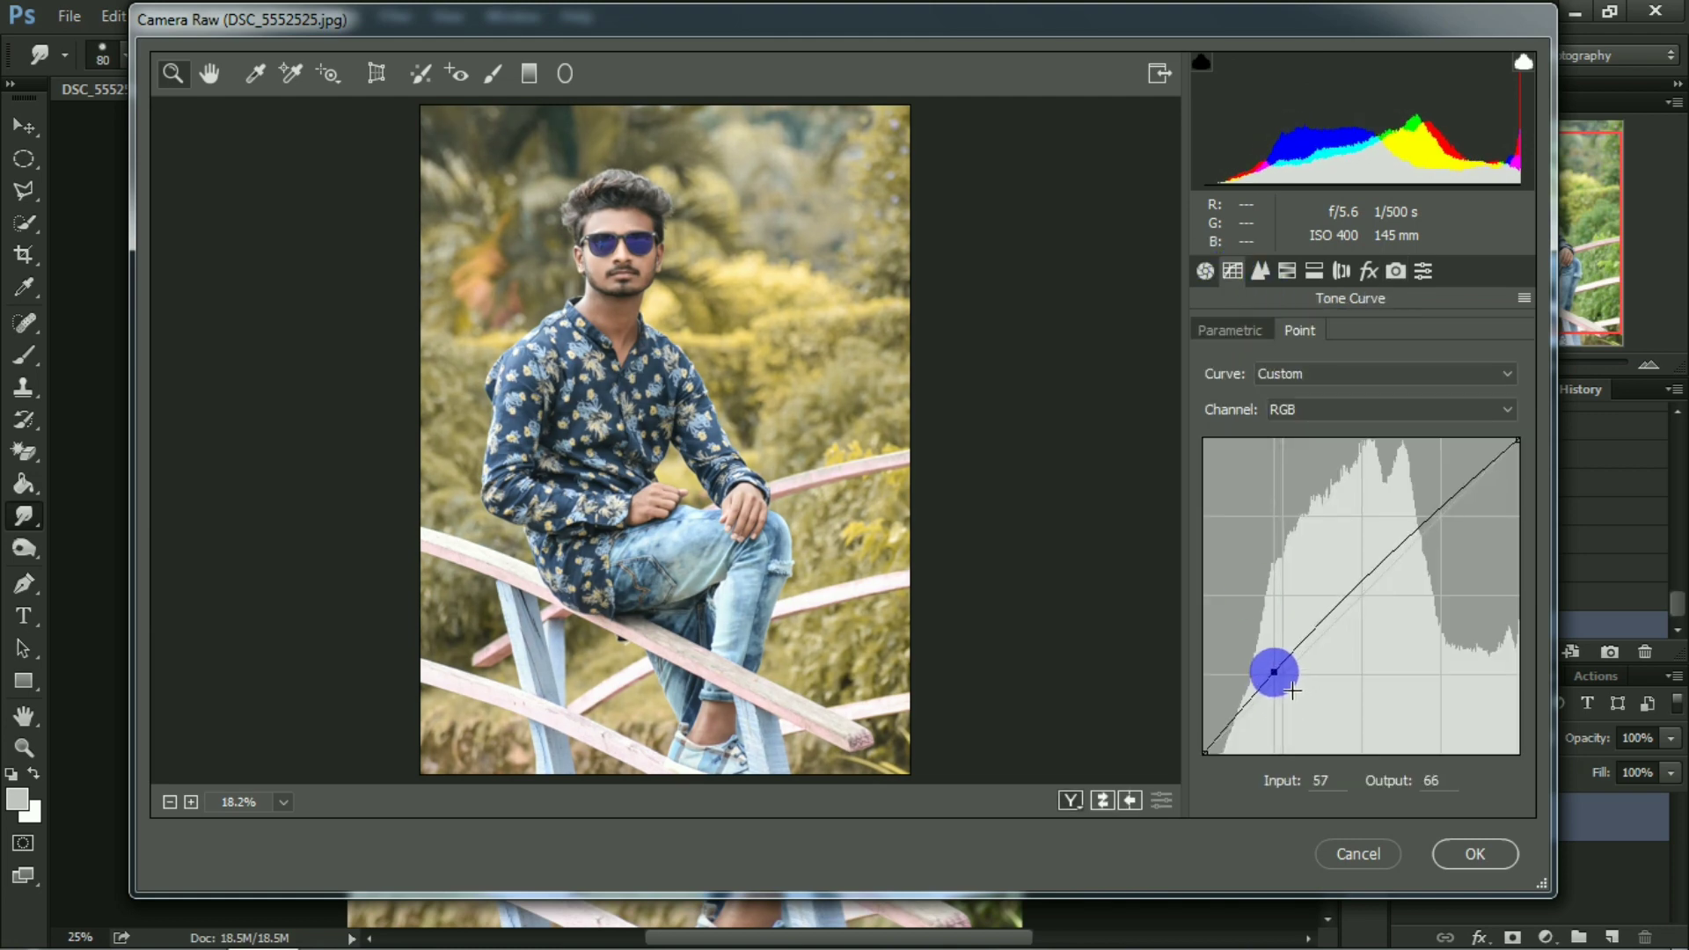
click(1369, 271)
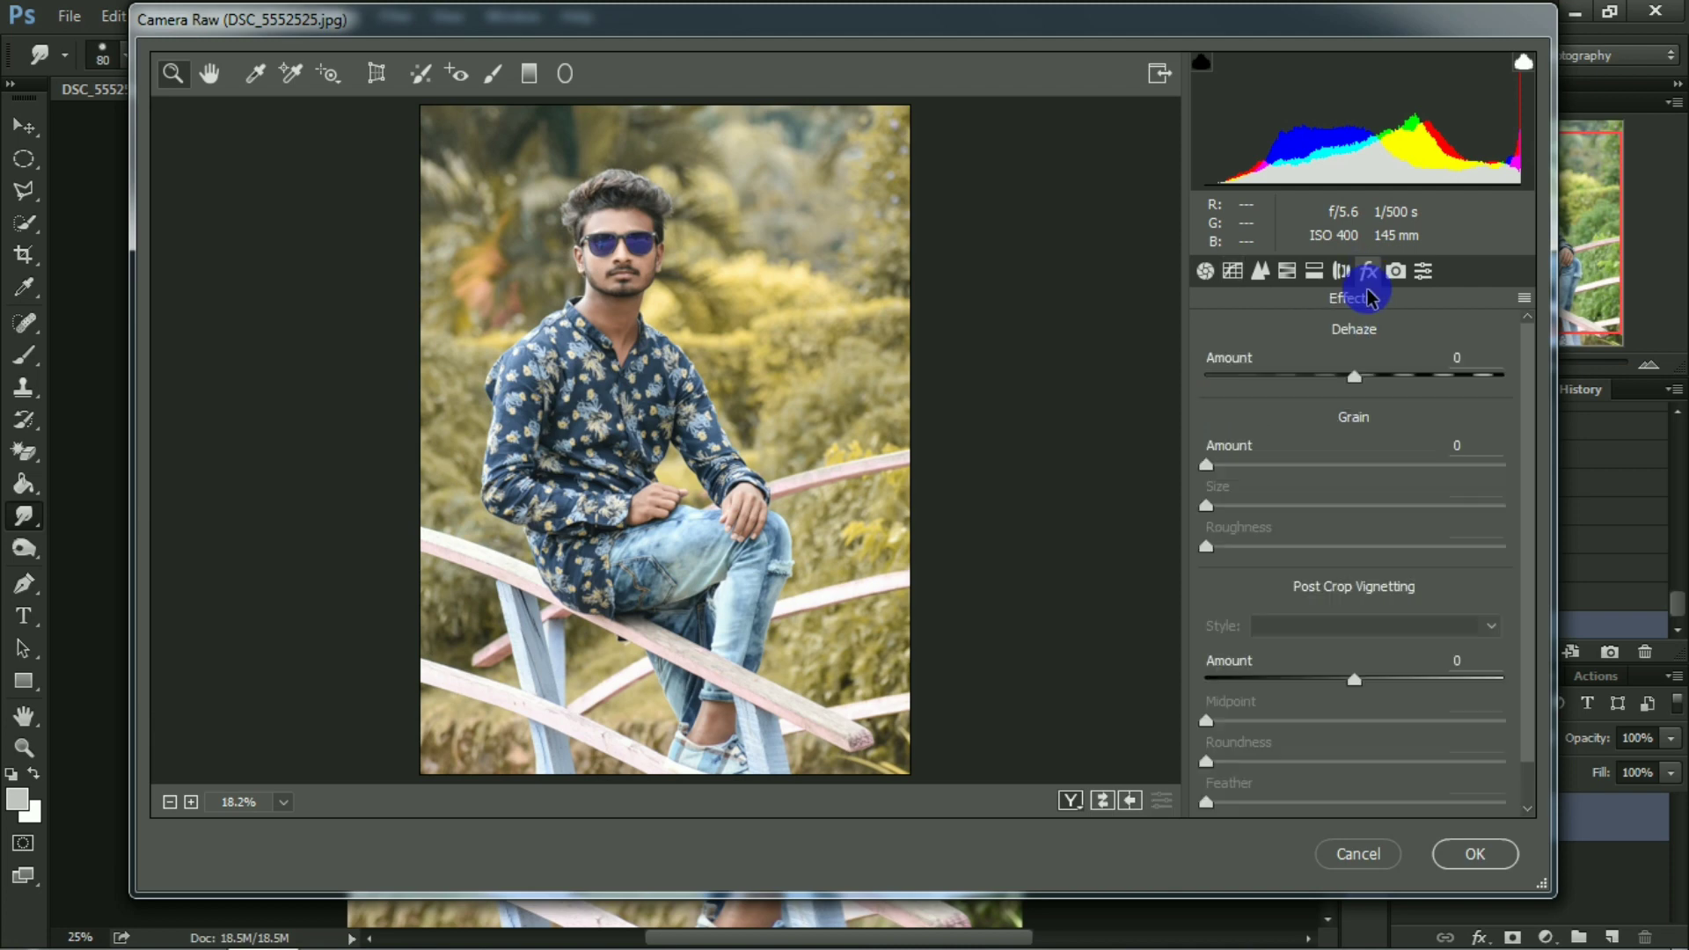
mouse_move(1343, 686)
mouse_down()
mouse_move(1309, 672)
mouse_move(1323, 713)
mouse_up()
scroll(1327, 685, down, 1)
drag(1399, 754, 1419, 756)
drag(1323, 713, 1330, 675)
click(1331, 673)
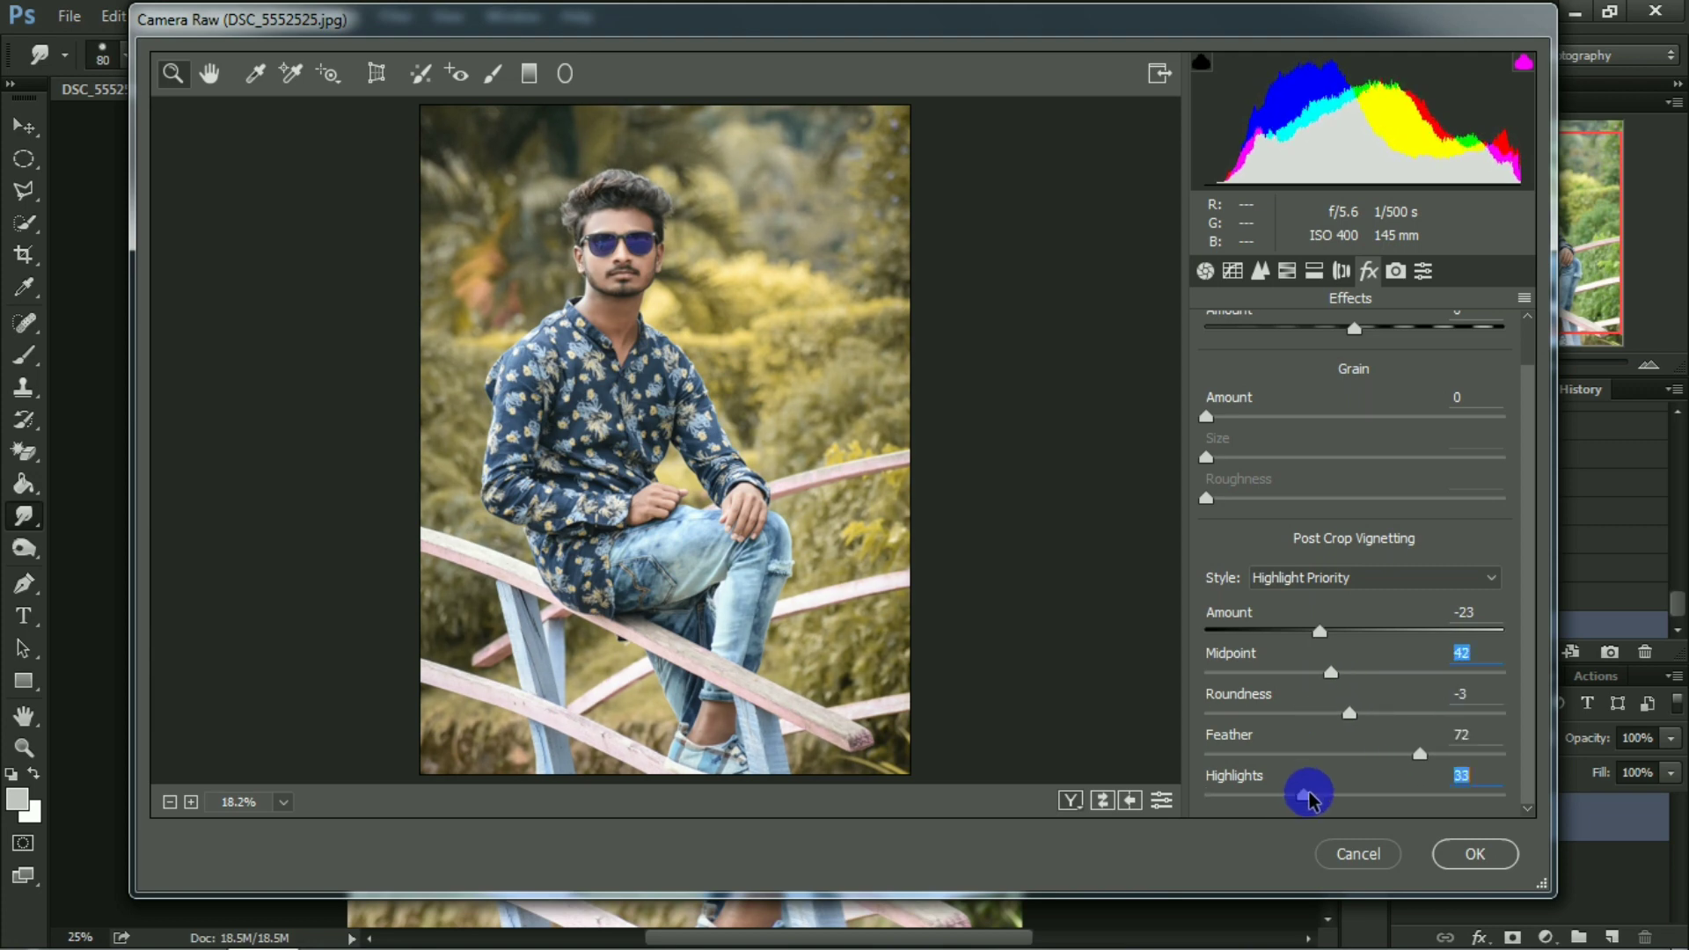
drag(1309, 796, 1350, 790)
scroll(1310, 448, up, 1)
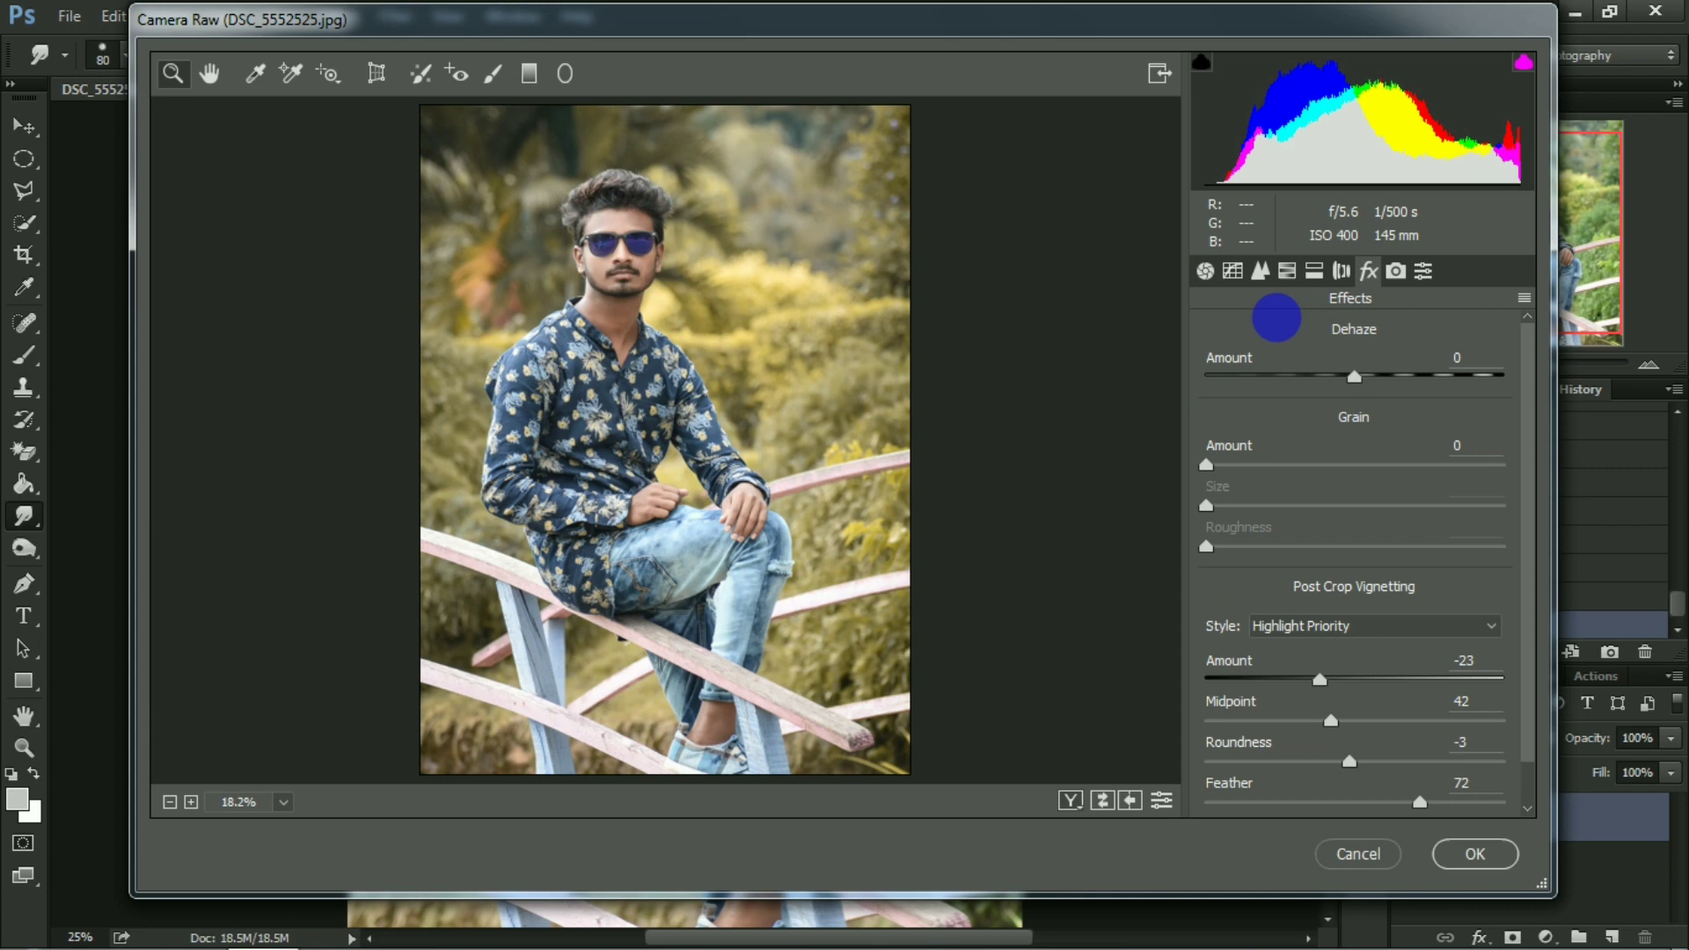
Shift the Blues hue strongly toward teal to recolor the shirt and jeans, and apply the Camera Raw filter.
click(1287, 272)
click(1232, 368)
mouse_move(1245, 652)
mouse_down()
mouse_move(1229, 652)
mouse_move(1267, 663)
mouse_up()
click(1465, 851)
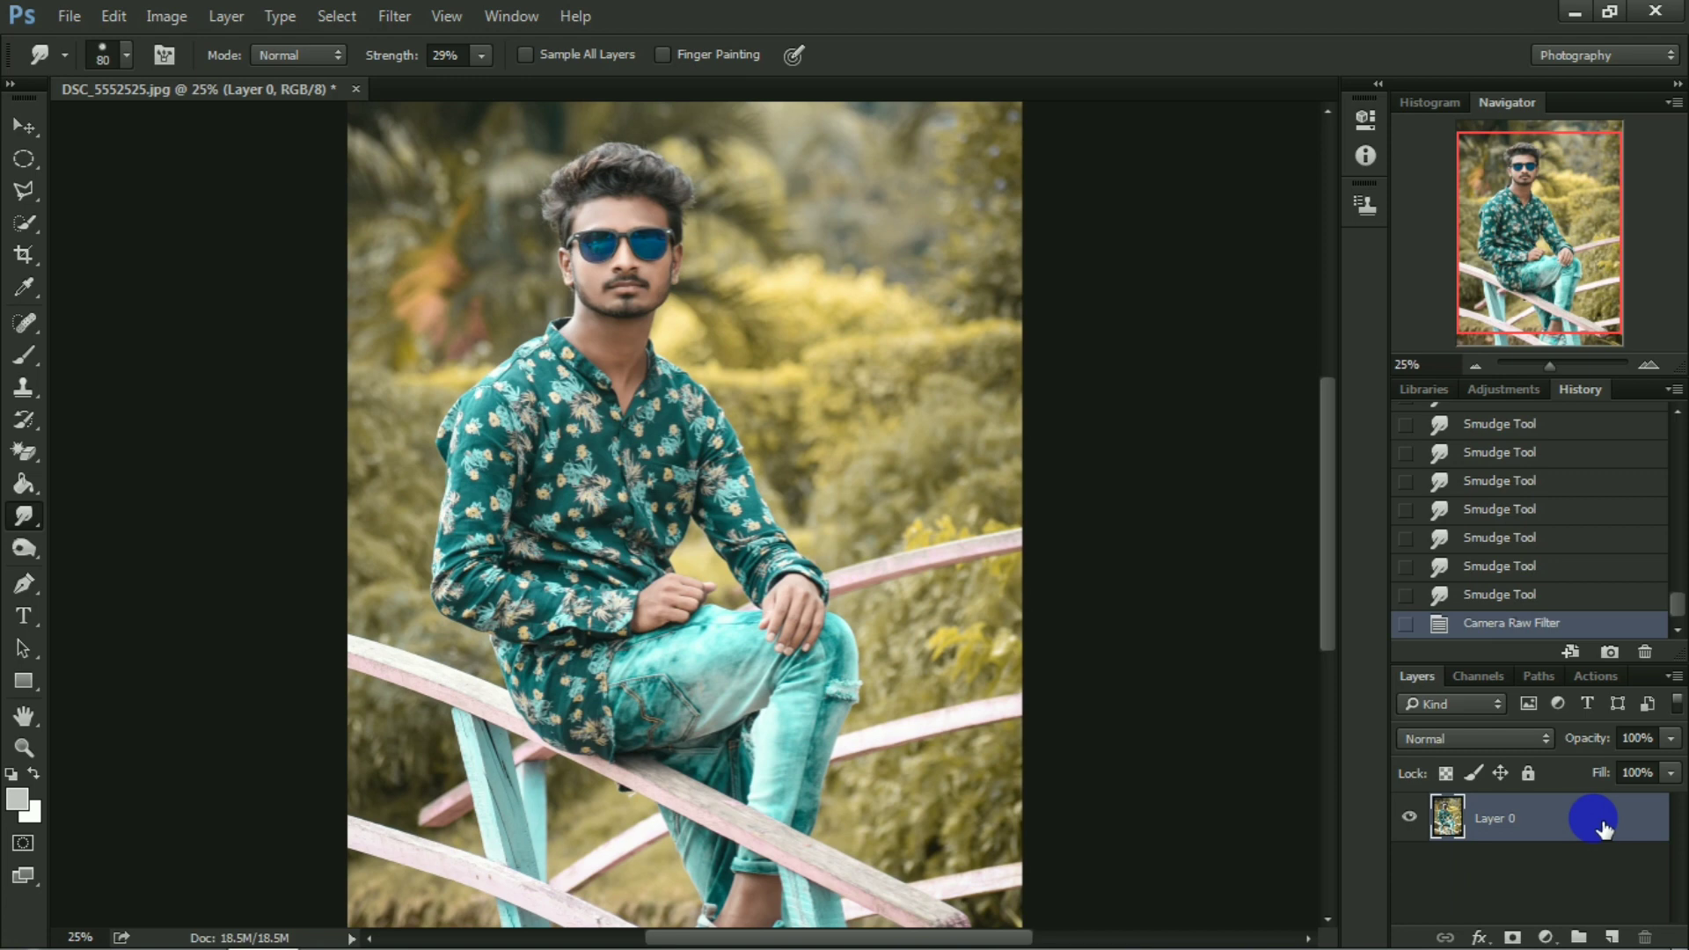
key(ctrl+minus)
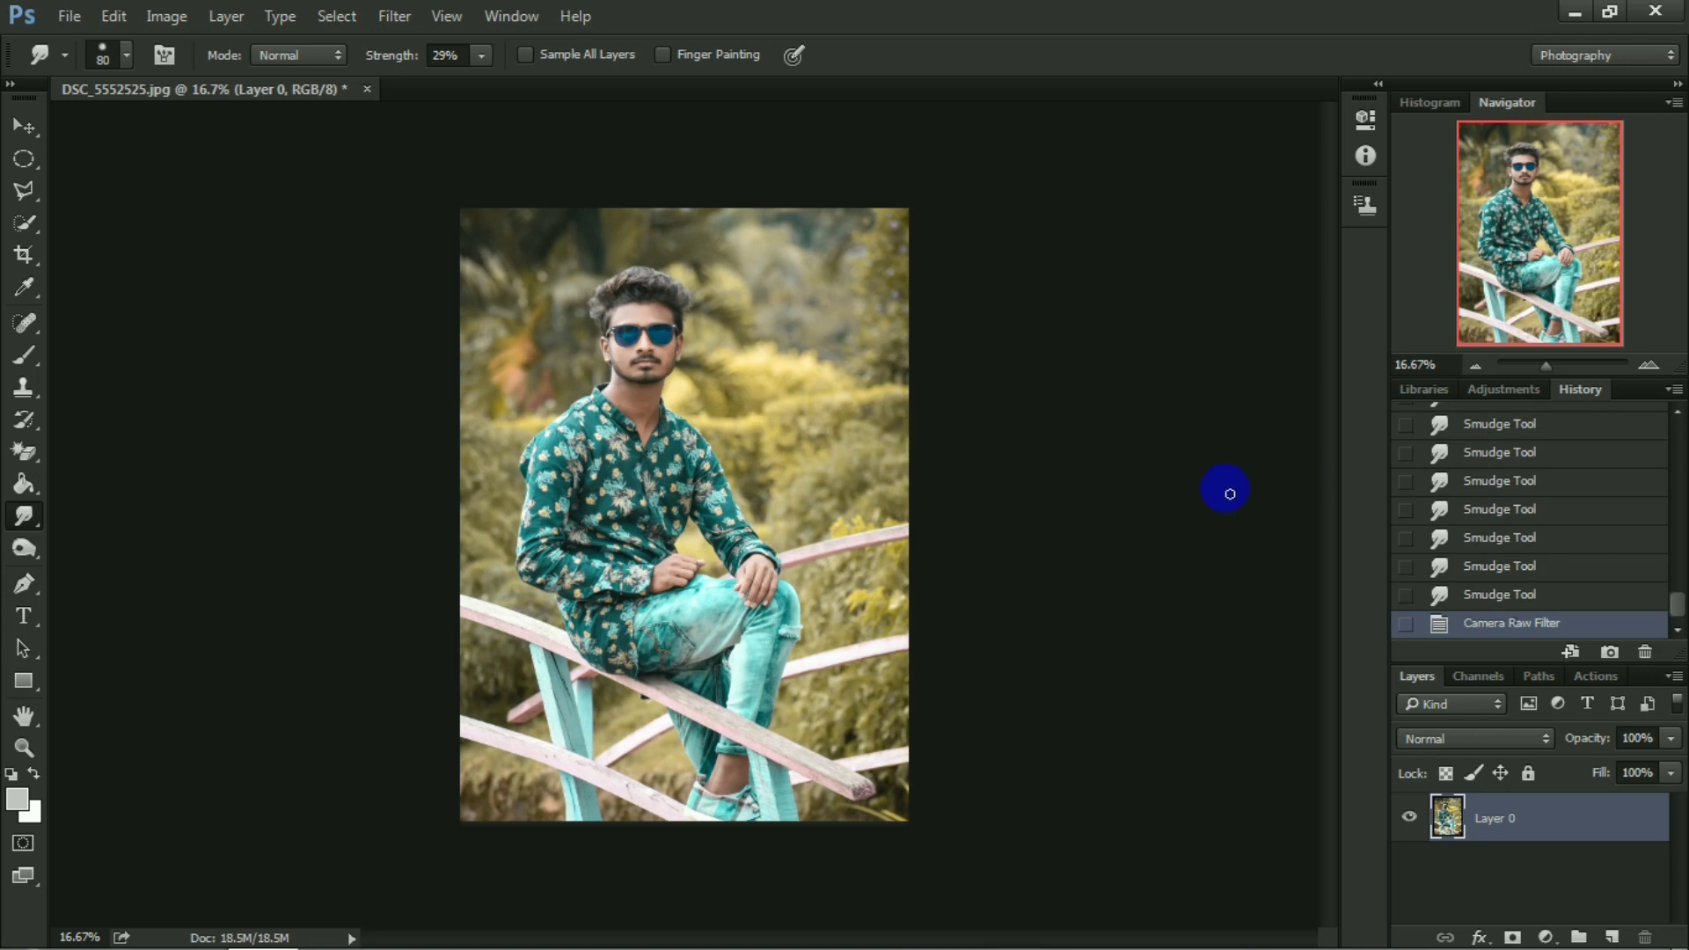
Reopen the Camera Raw filter, shift the Yellows hue fully toward orange, and raise saturation to Yellows +13 and Greens about +36.
click(407, 17)
click(441, 156)
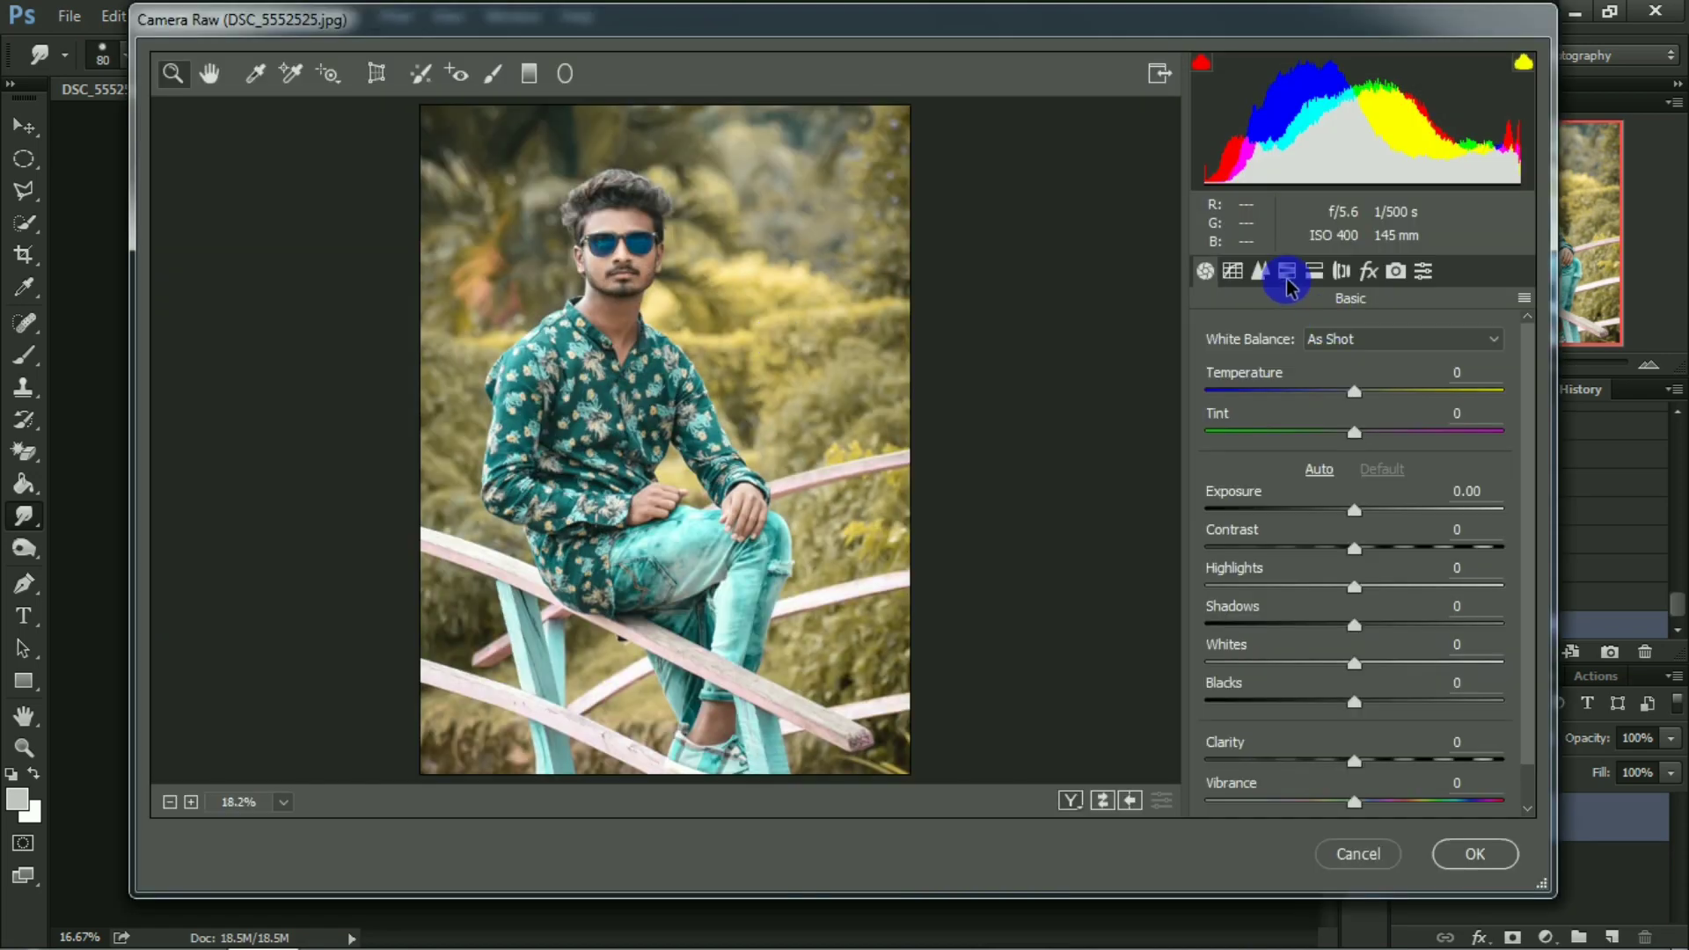
click(1286, 271)
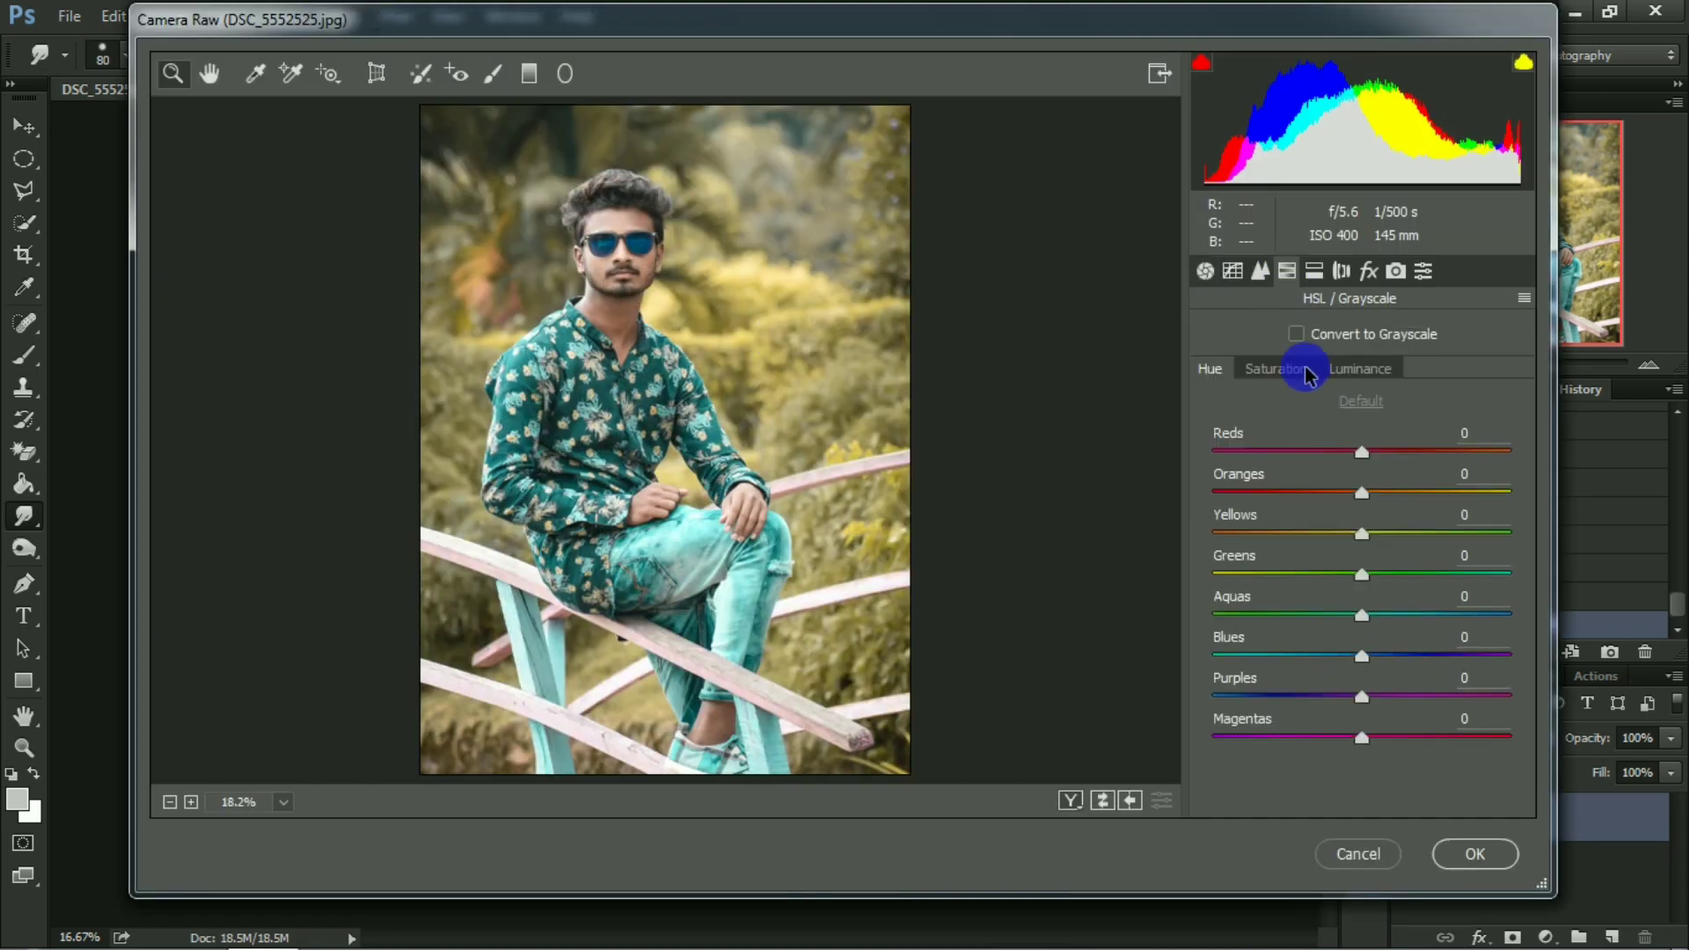
click(1293, 367)
click(1374, 519)
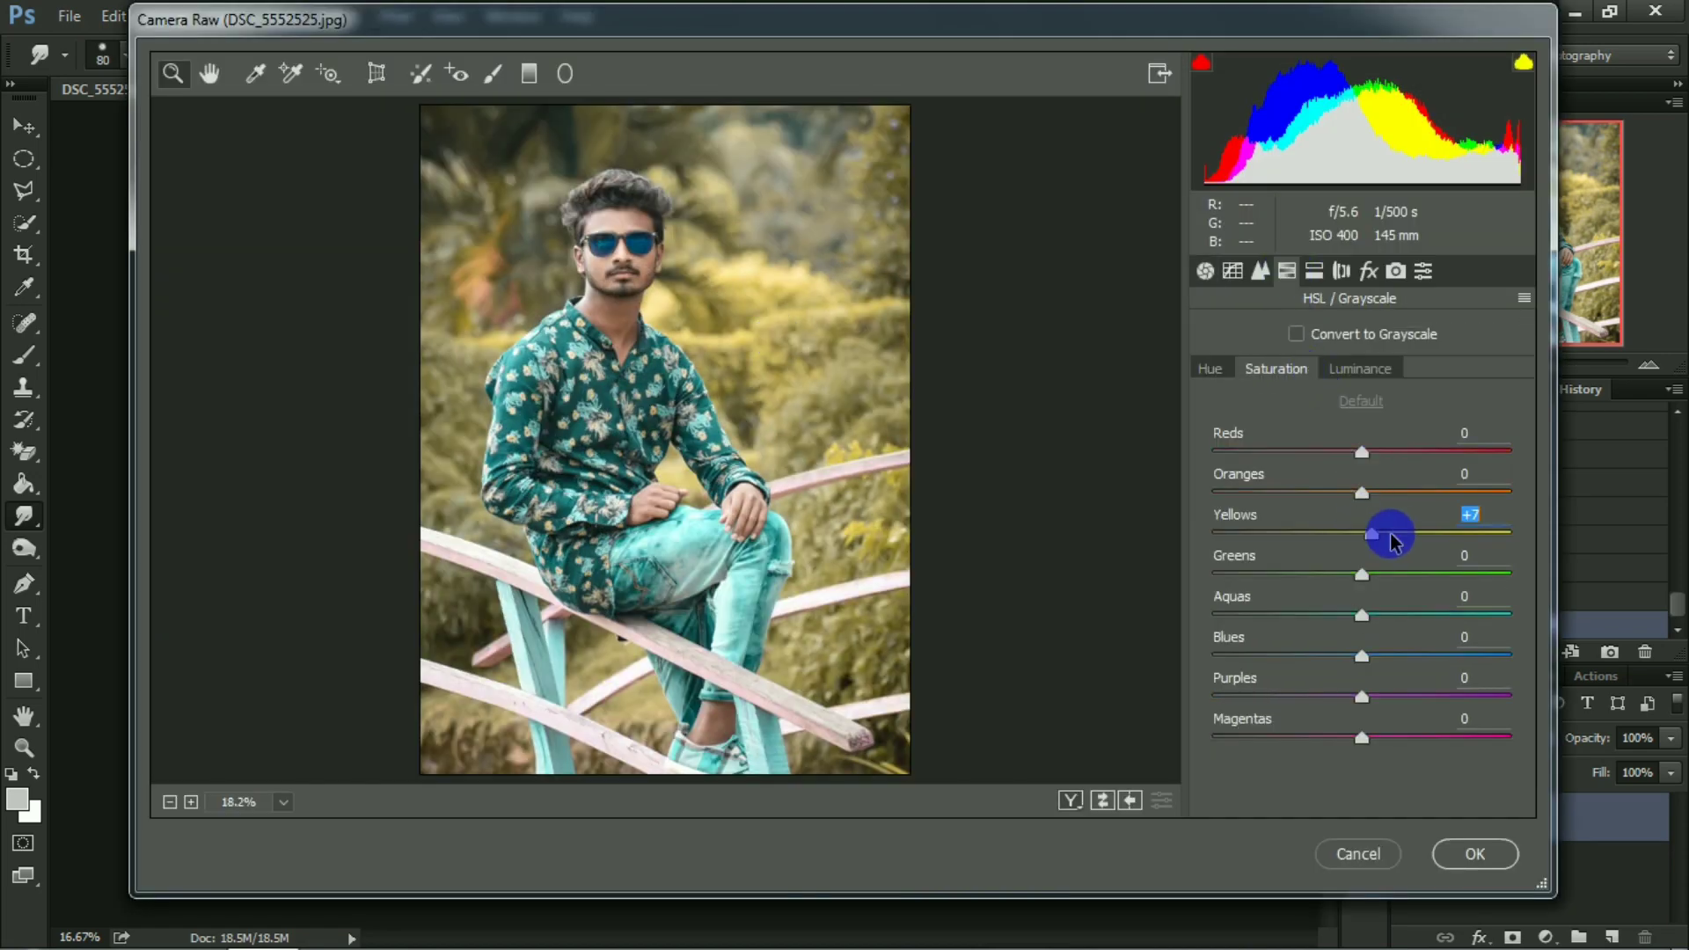
click(1210, 369)
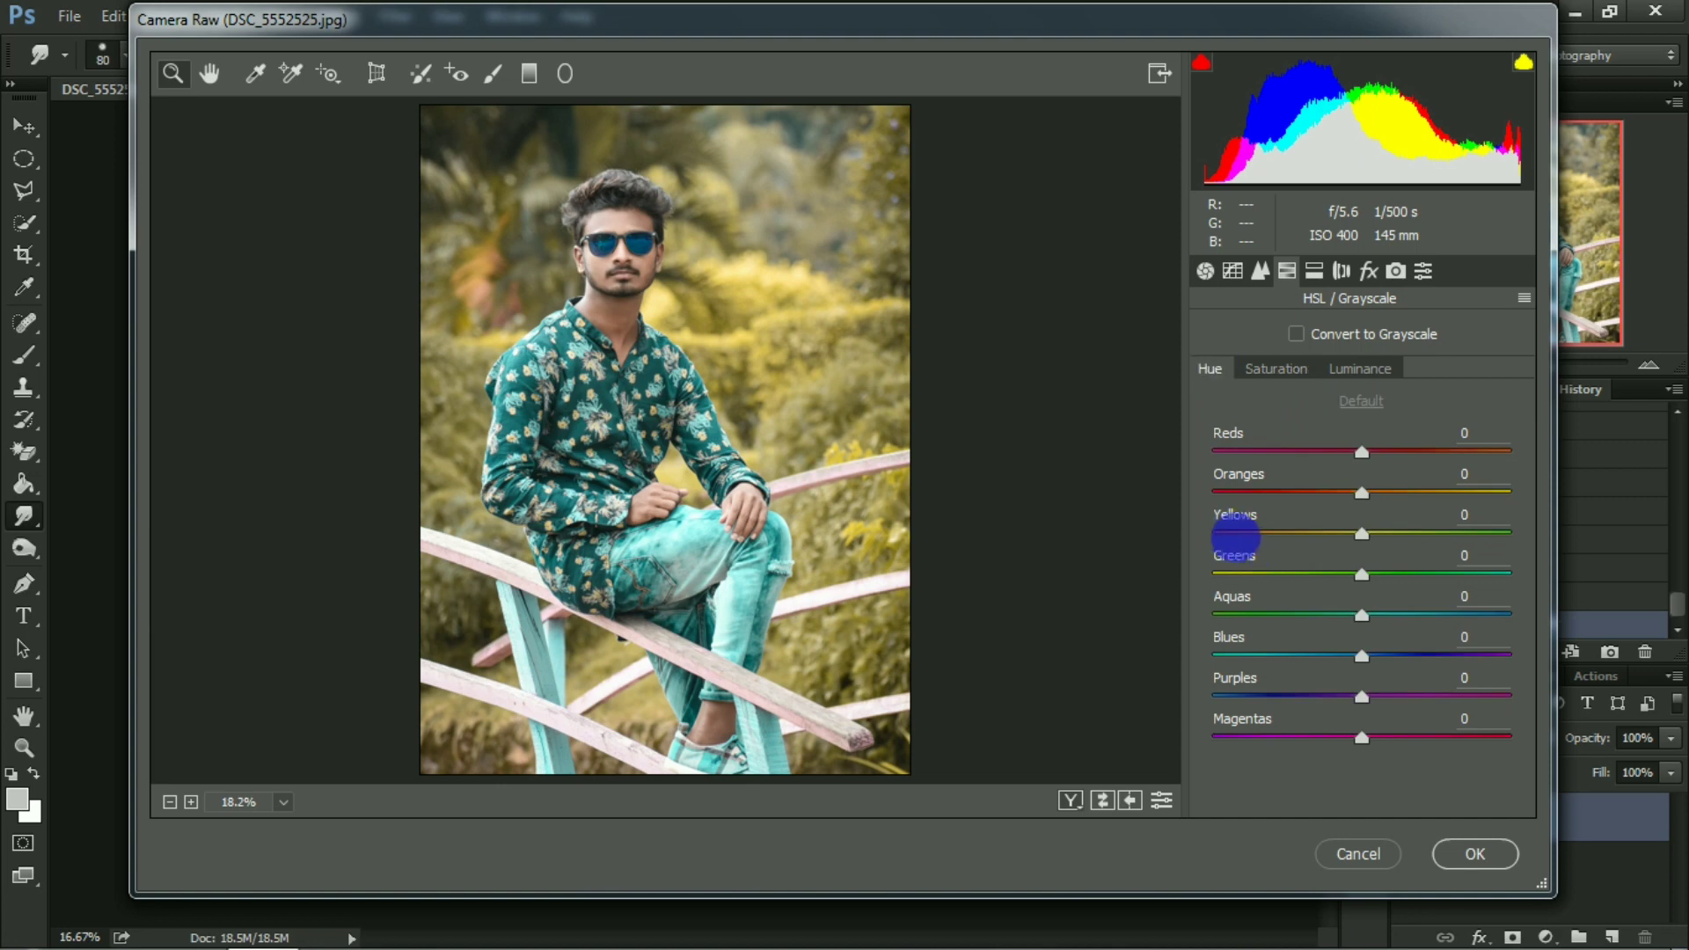
drag(1233, 539, 1124, 538)
click(1275, 368)
drag(1362, 533, 1402, 576)
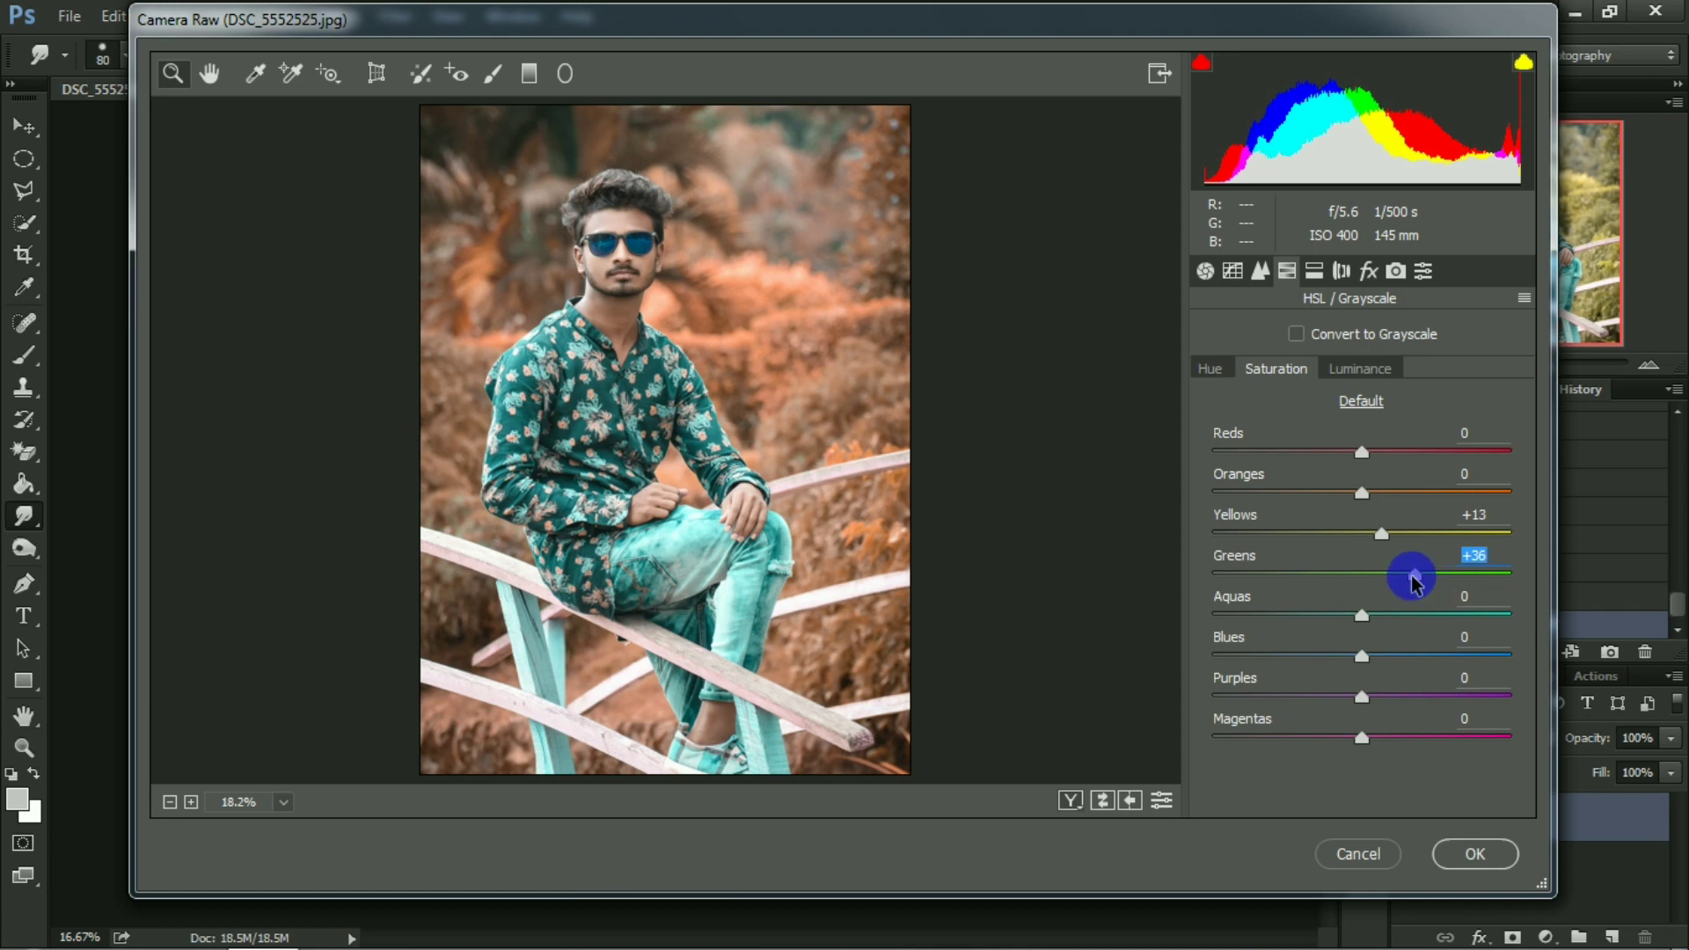
Sharpen with Amount about 13 and Detail 33, set Shadows to -6 and Blacks to about +23, and apply the Camera Raw filter.
click(1260, 271)
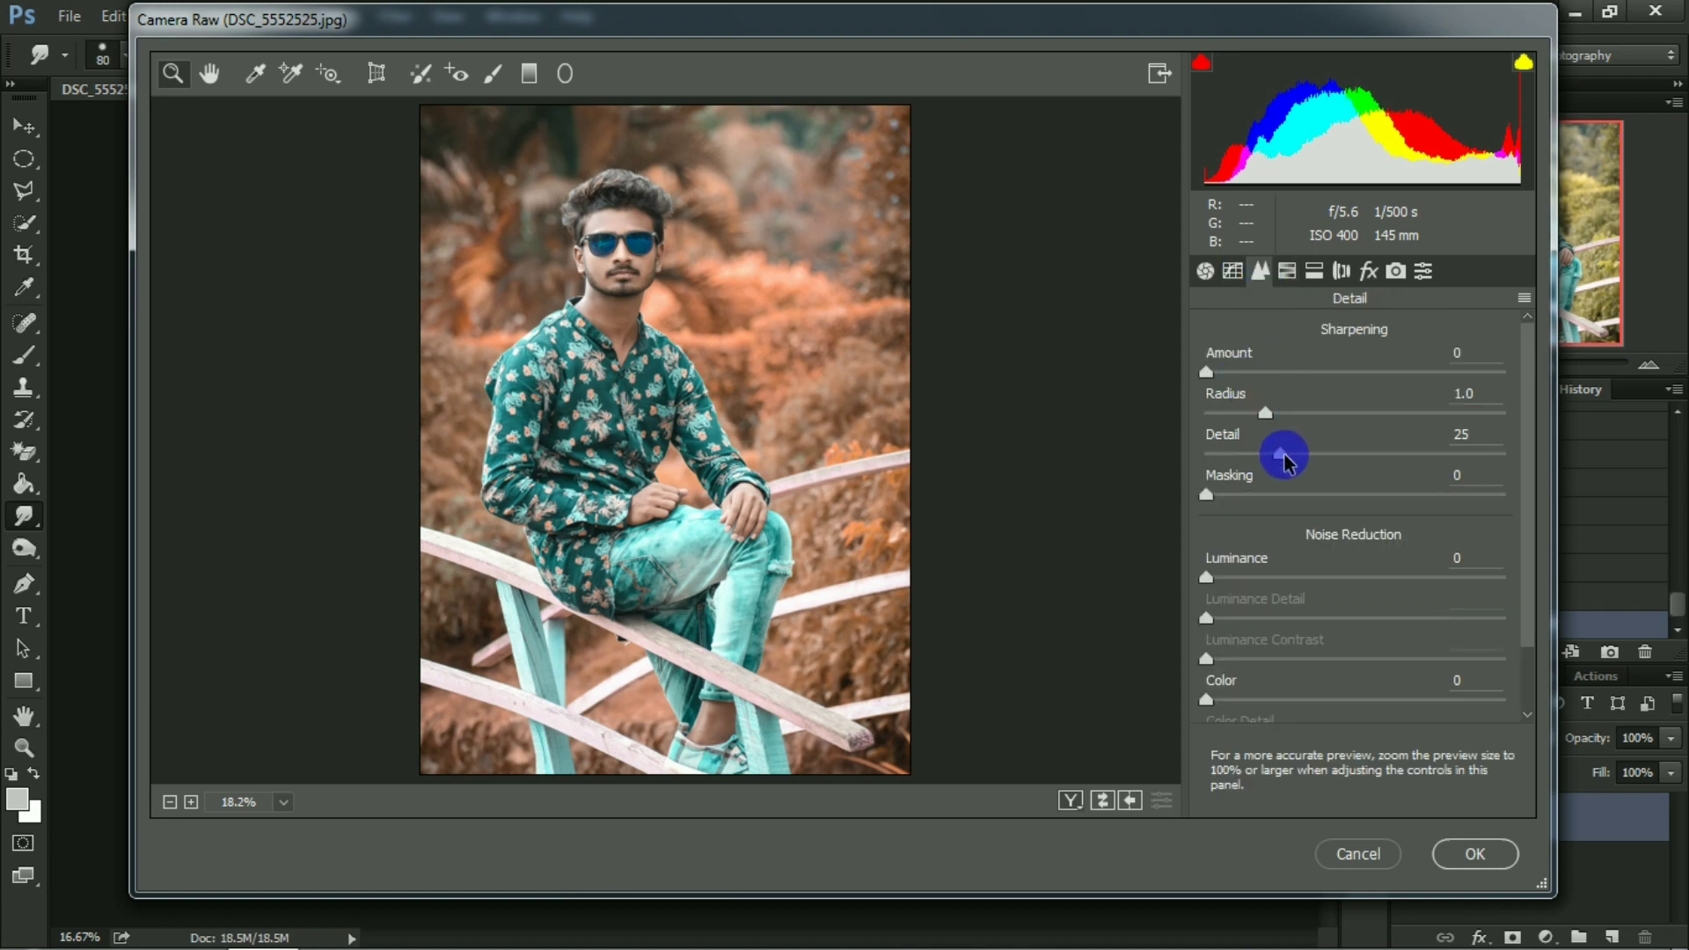
drag(1310, 457, 1300, 404)
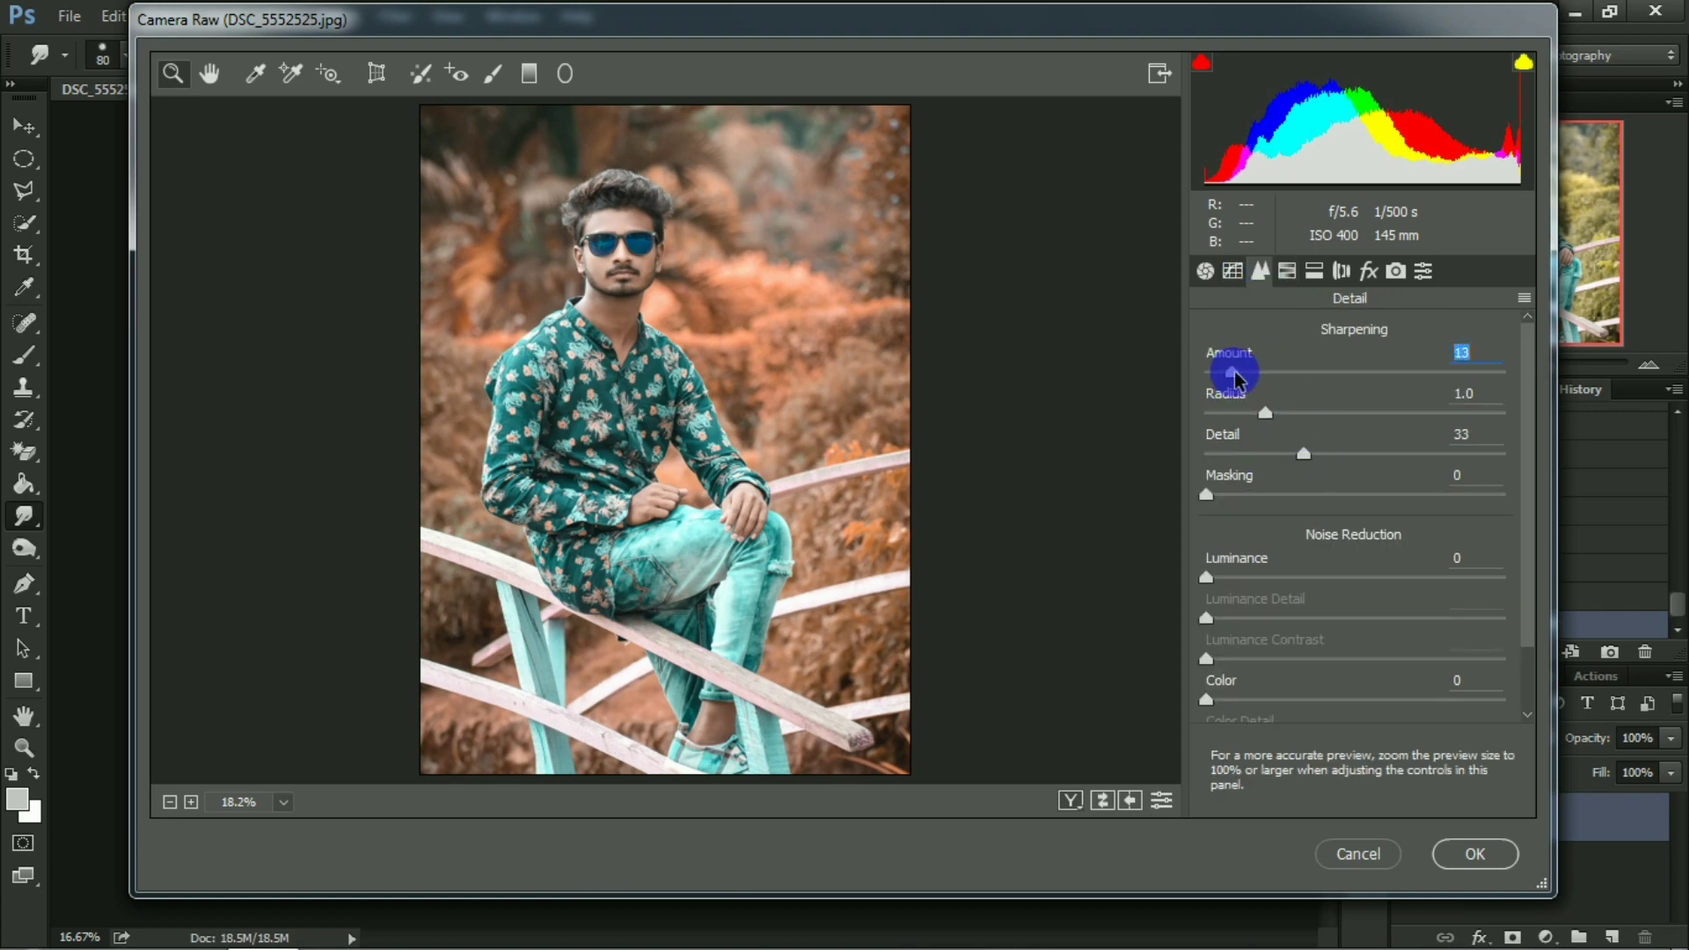
click(1205, 270)
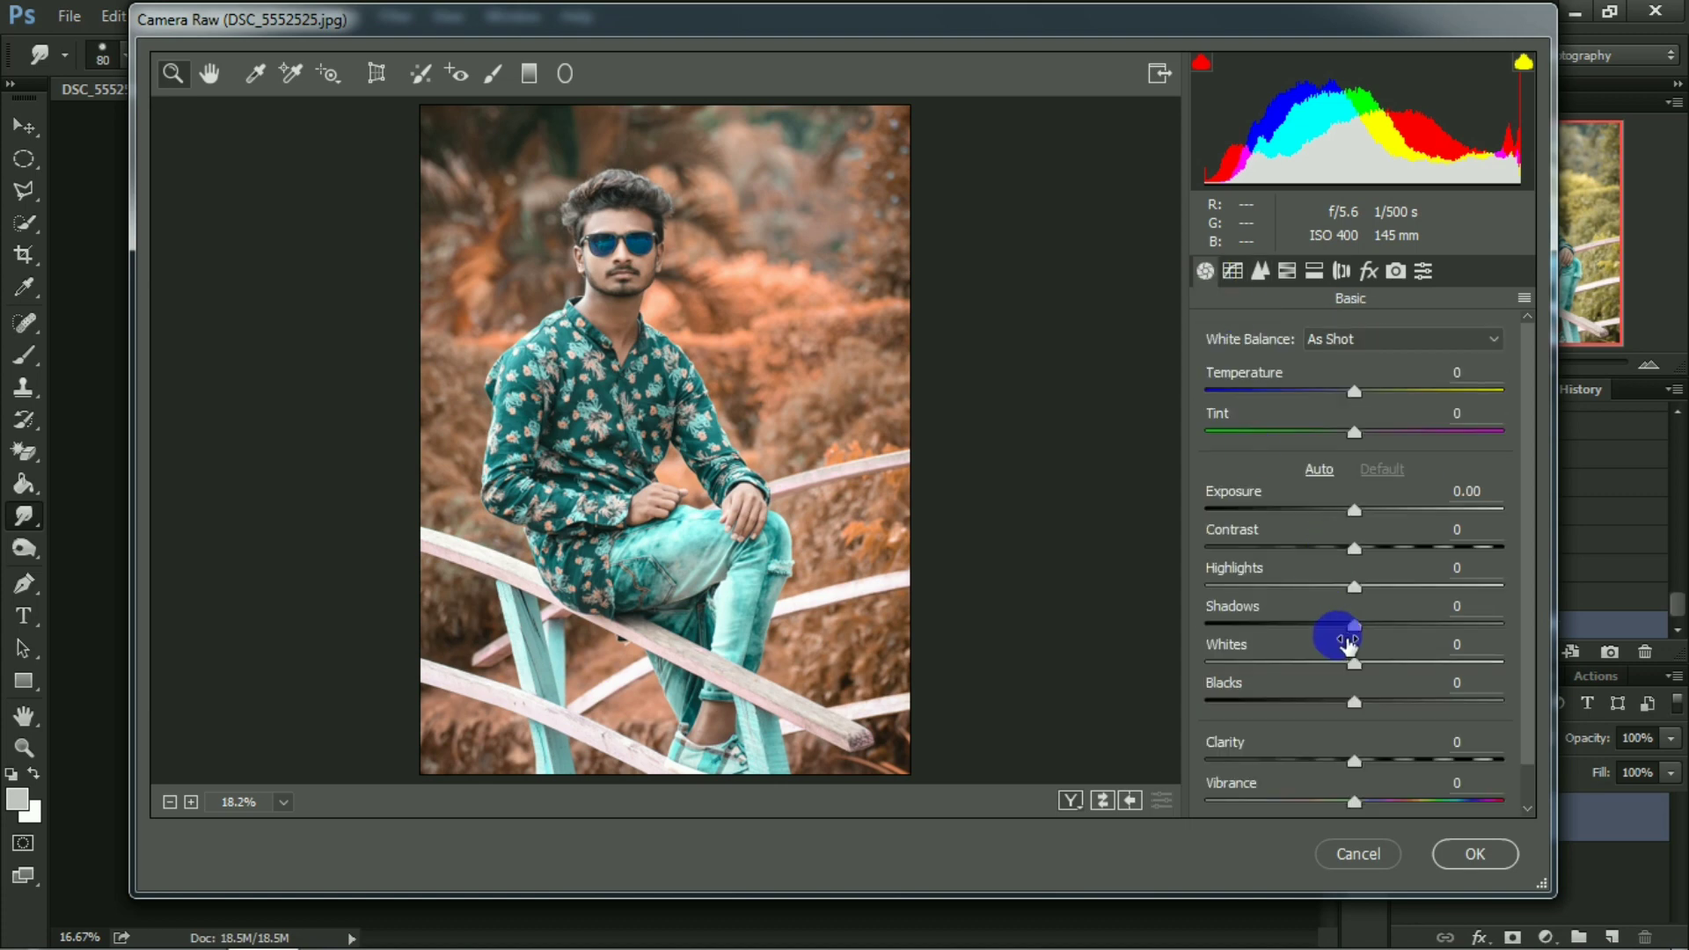
drag(1350, 630, 1345, 626)
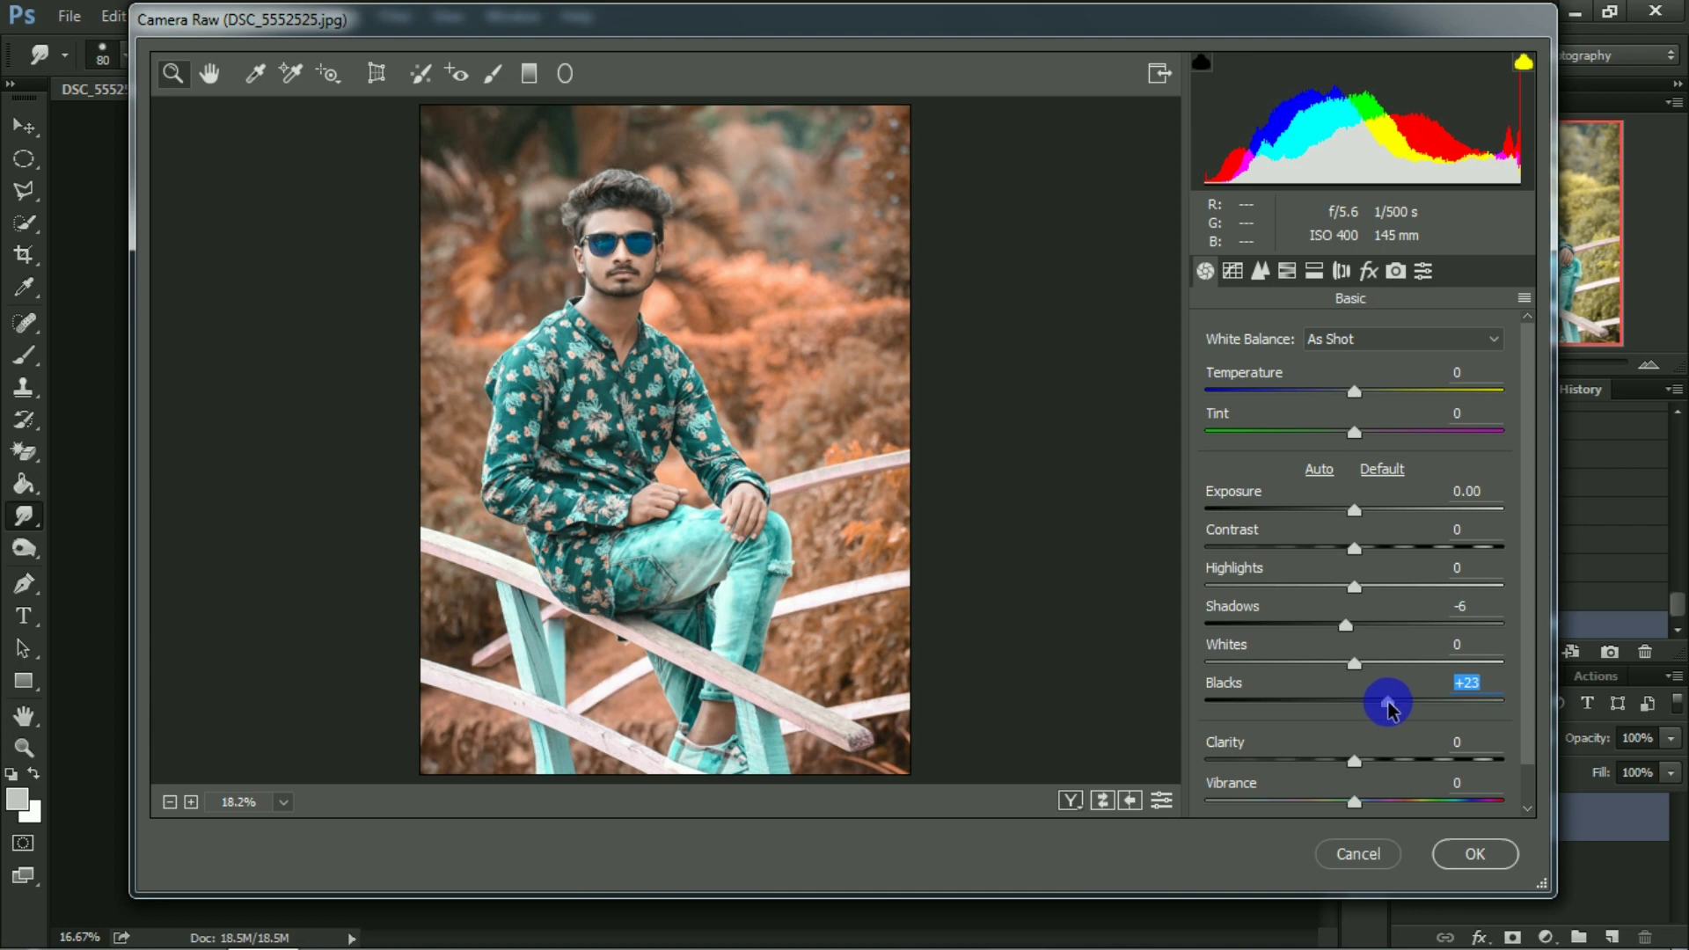
click(1405, 278)
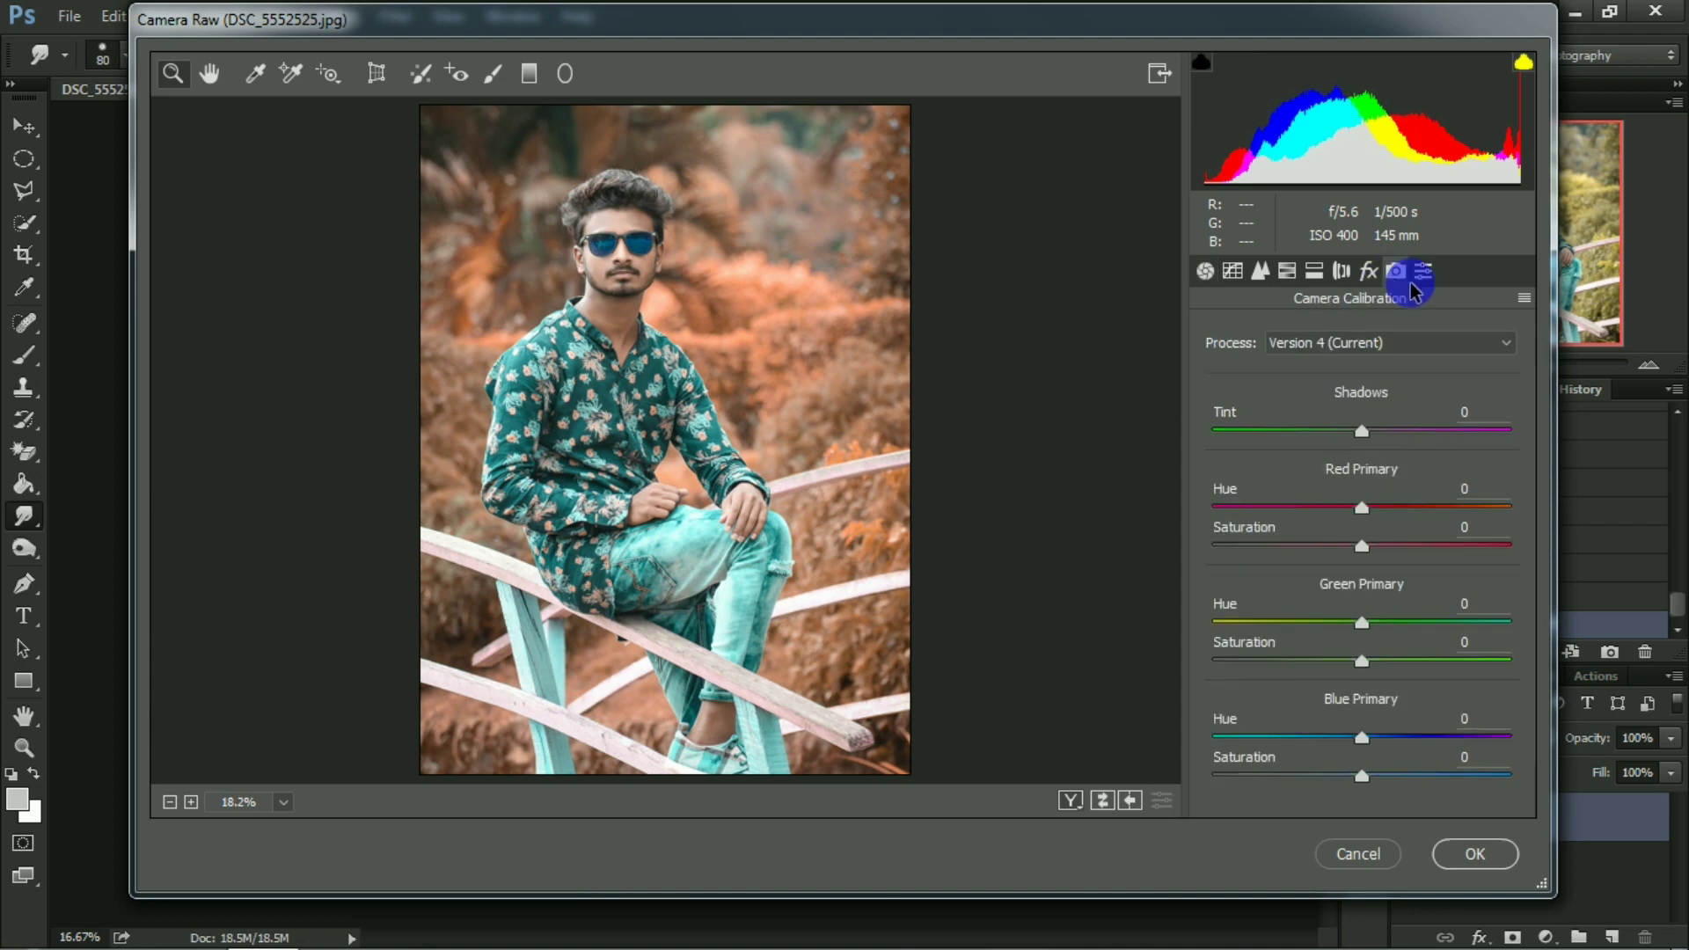
click(1502, 340)
click(1495, 366)
click(1486, 853)
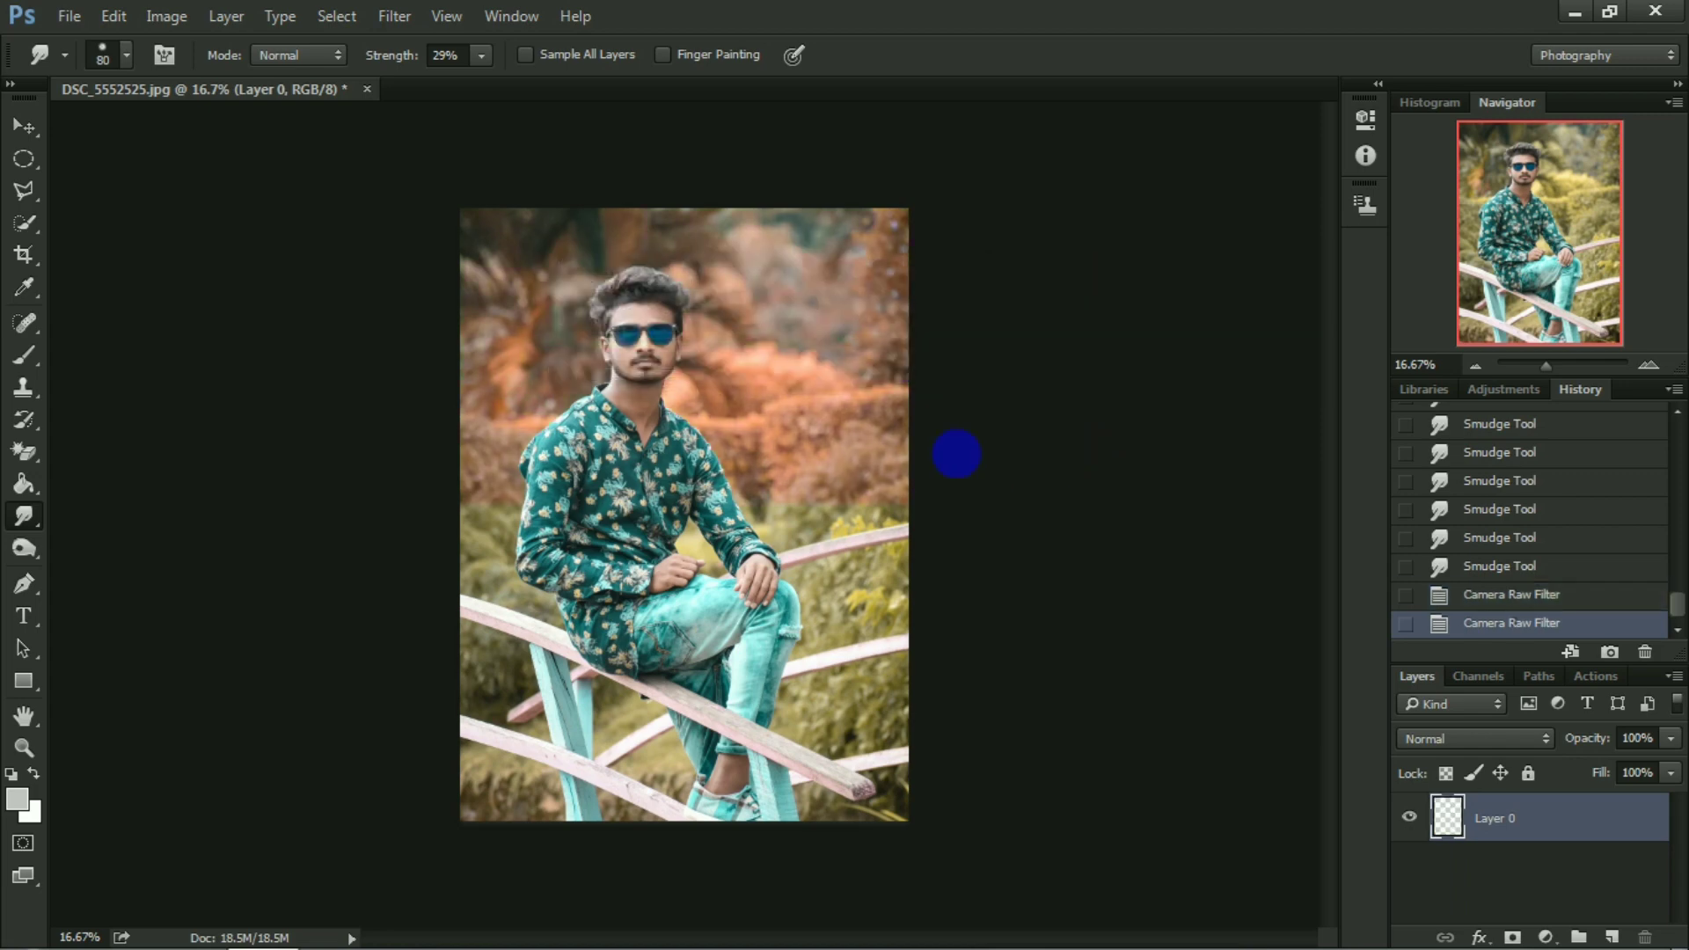
In a new Camera Raw pass, darken the photo's right, left, top and lower-left edges with graduated filters at Exposure -2.10.
click(395, 16)
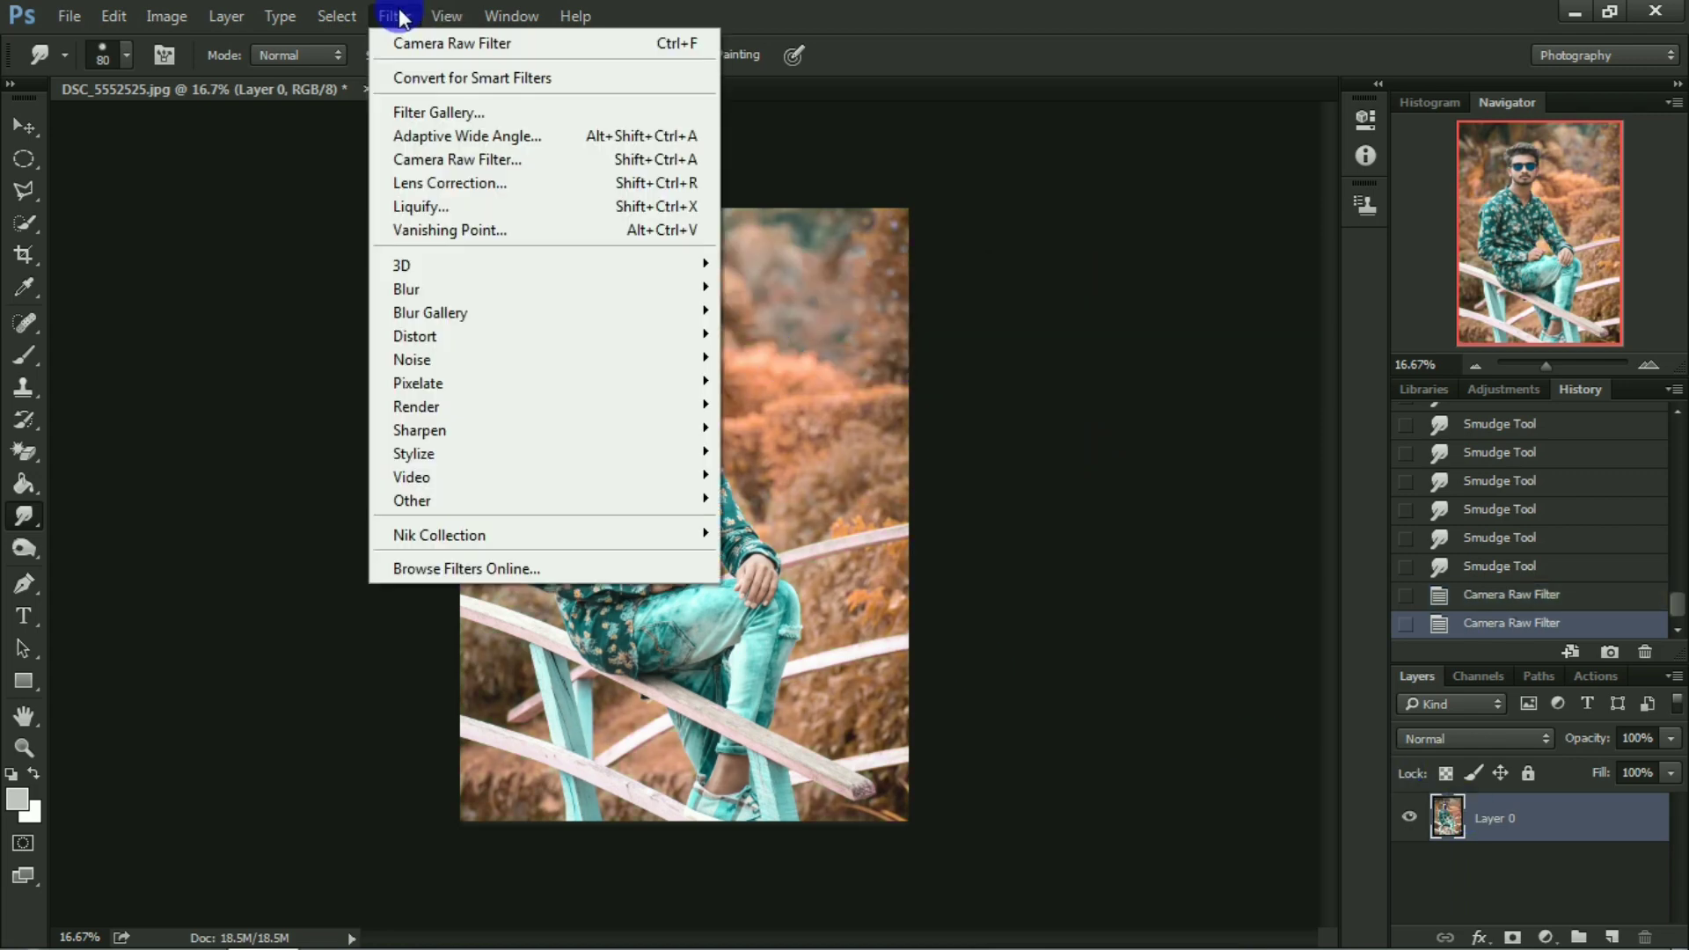
click(449, 157)
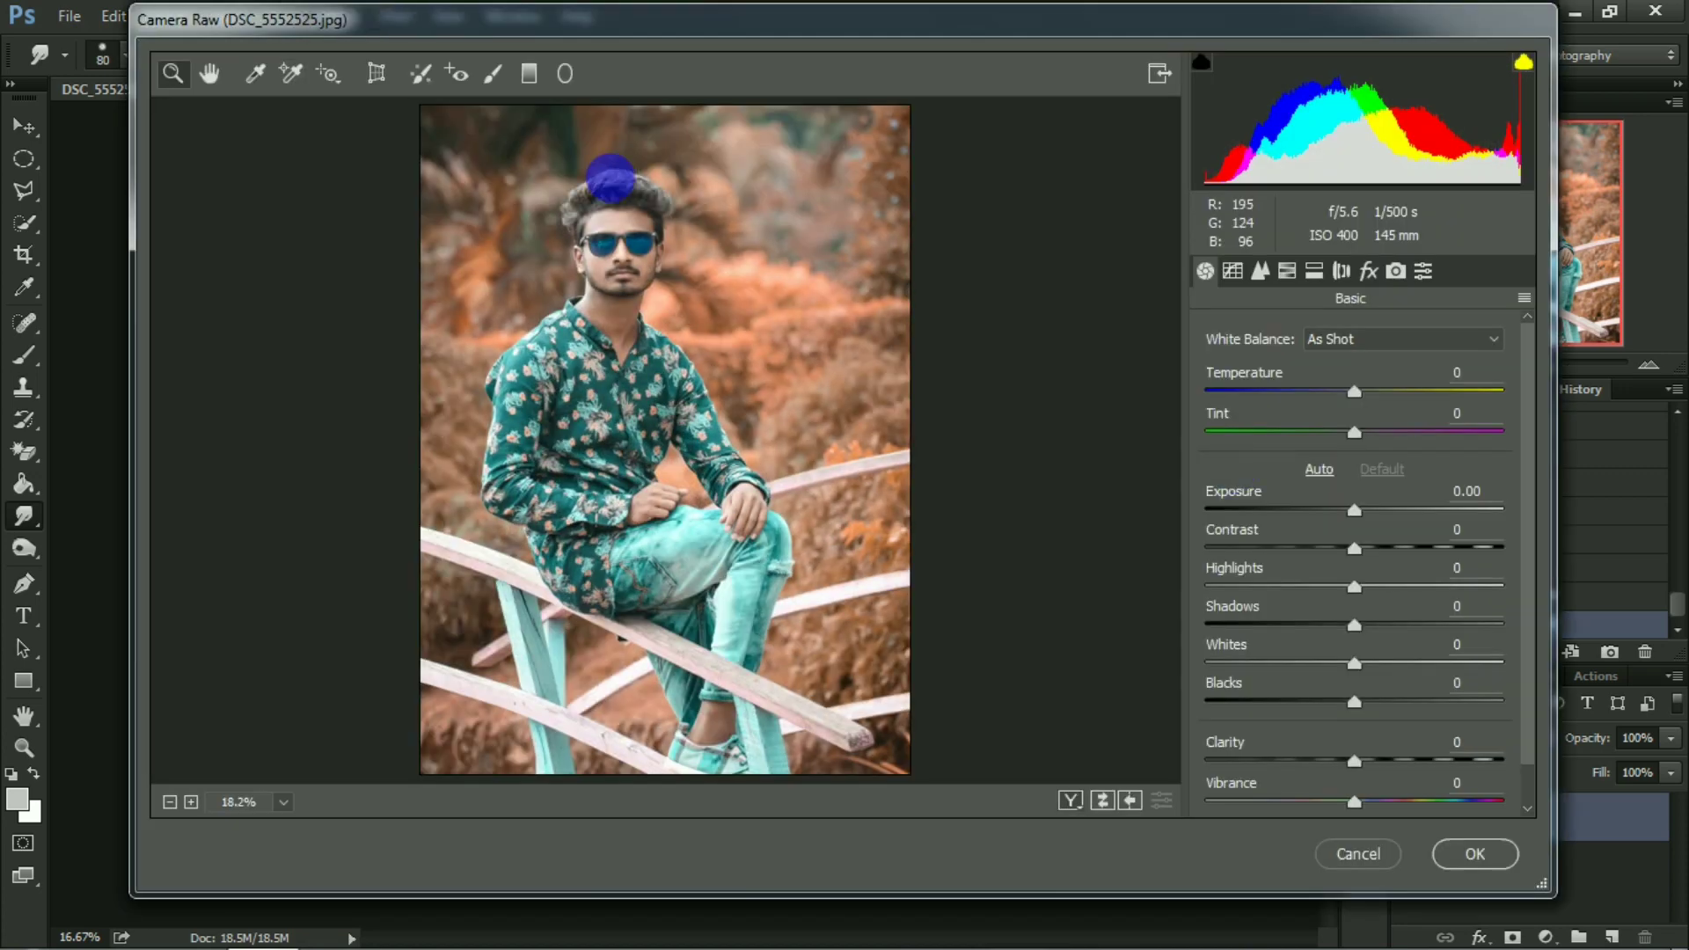
click(529, 74)
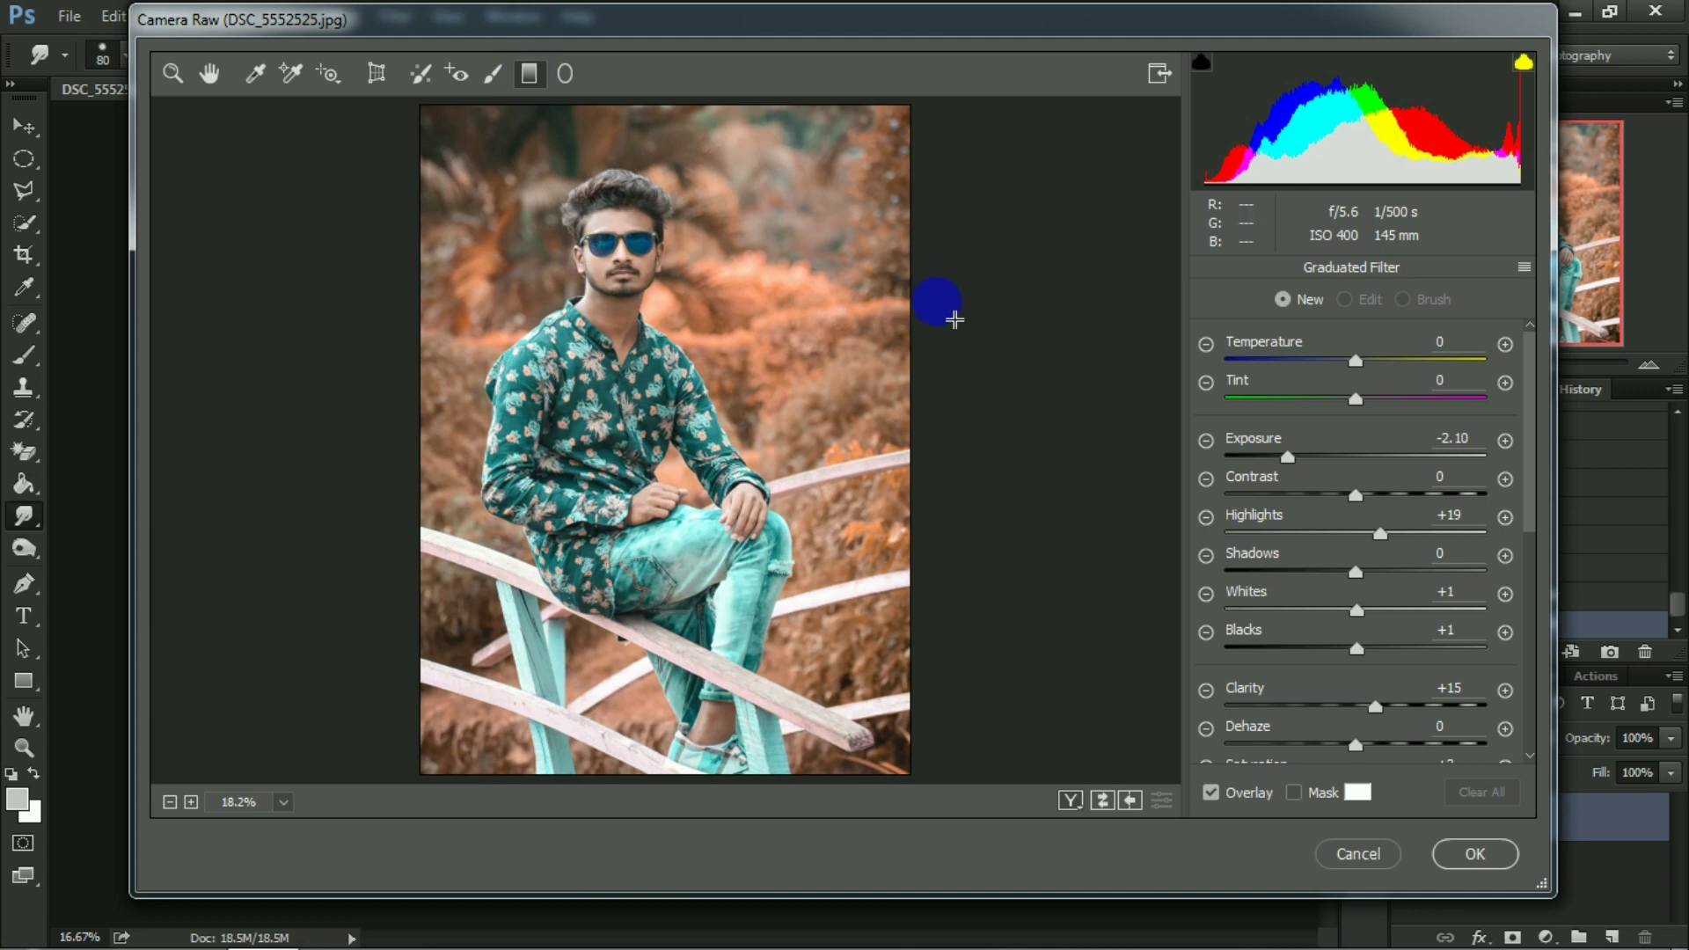
drag(936, 302, 643, 318)
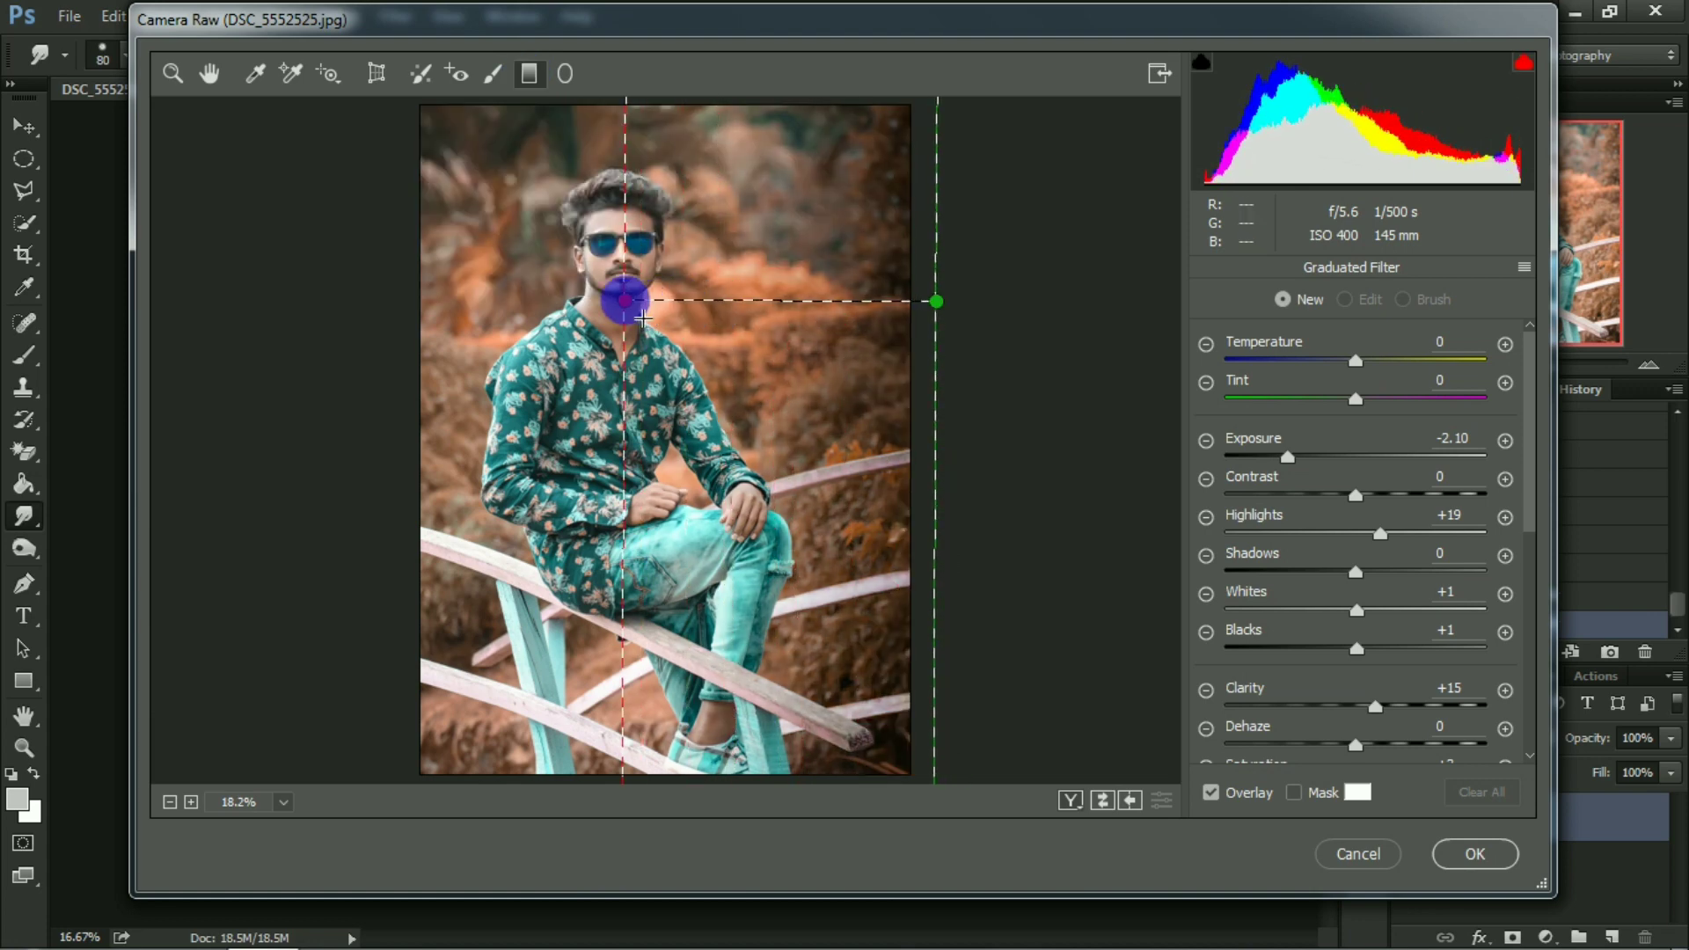
drag(403, 311, 578, 329)
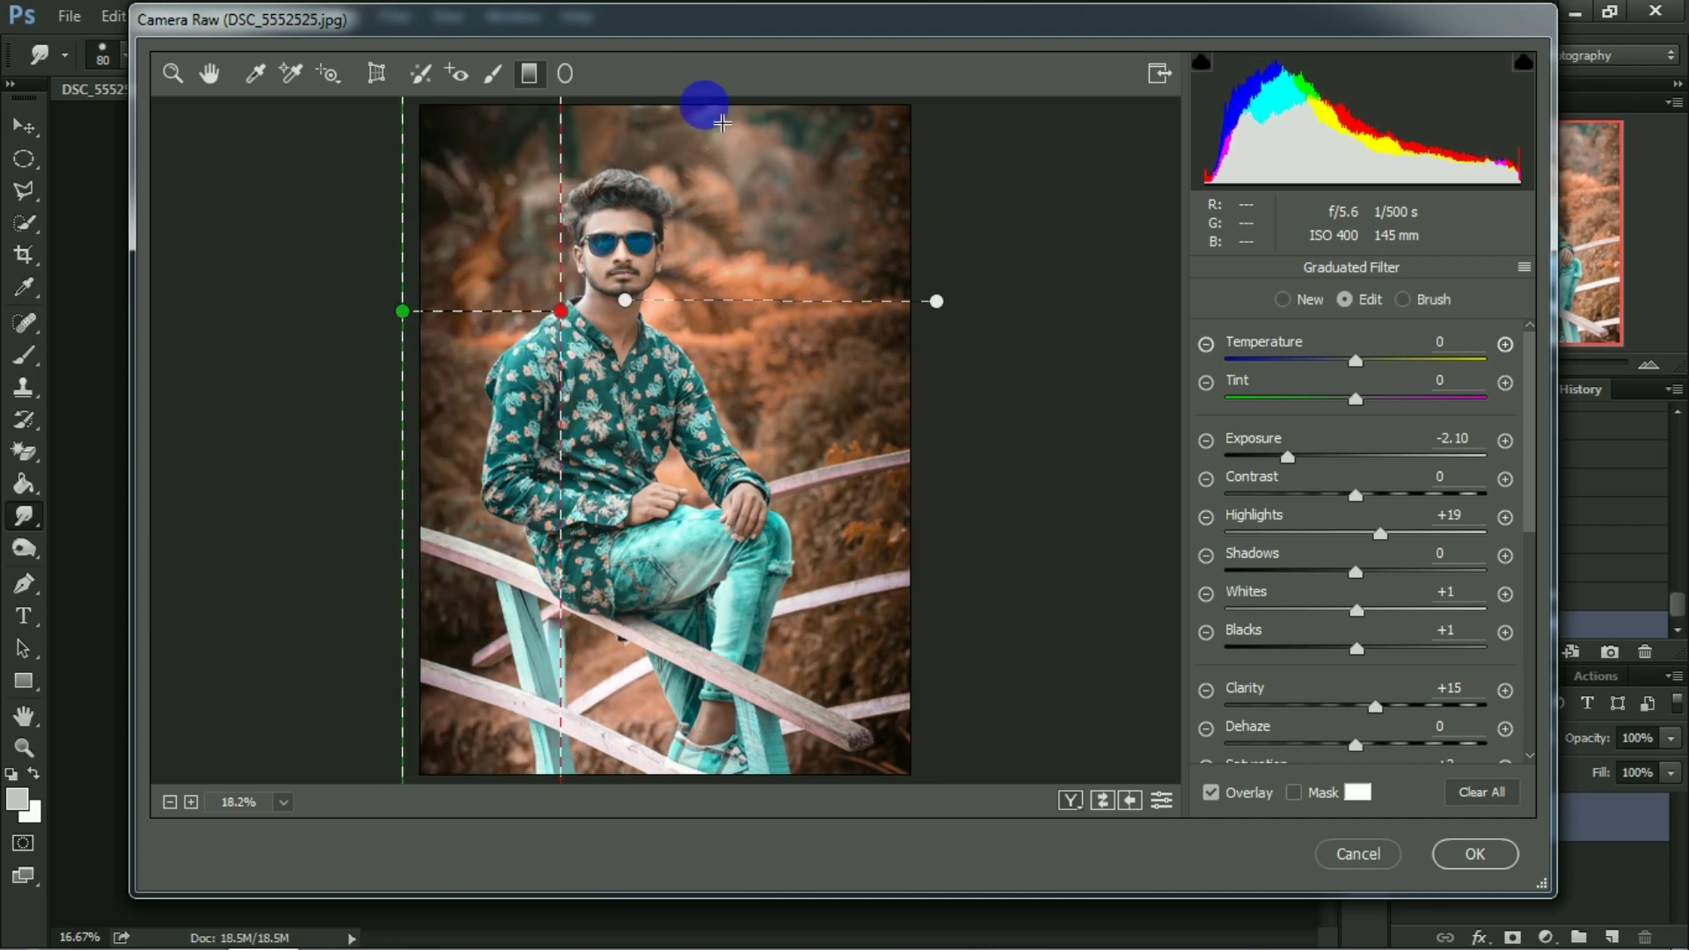
drag(703, 105, 728, 317)
click(728, 313)
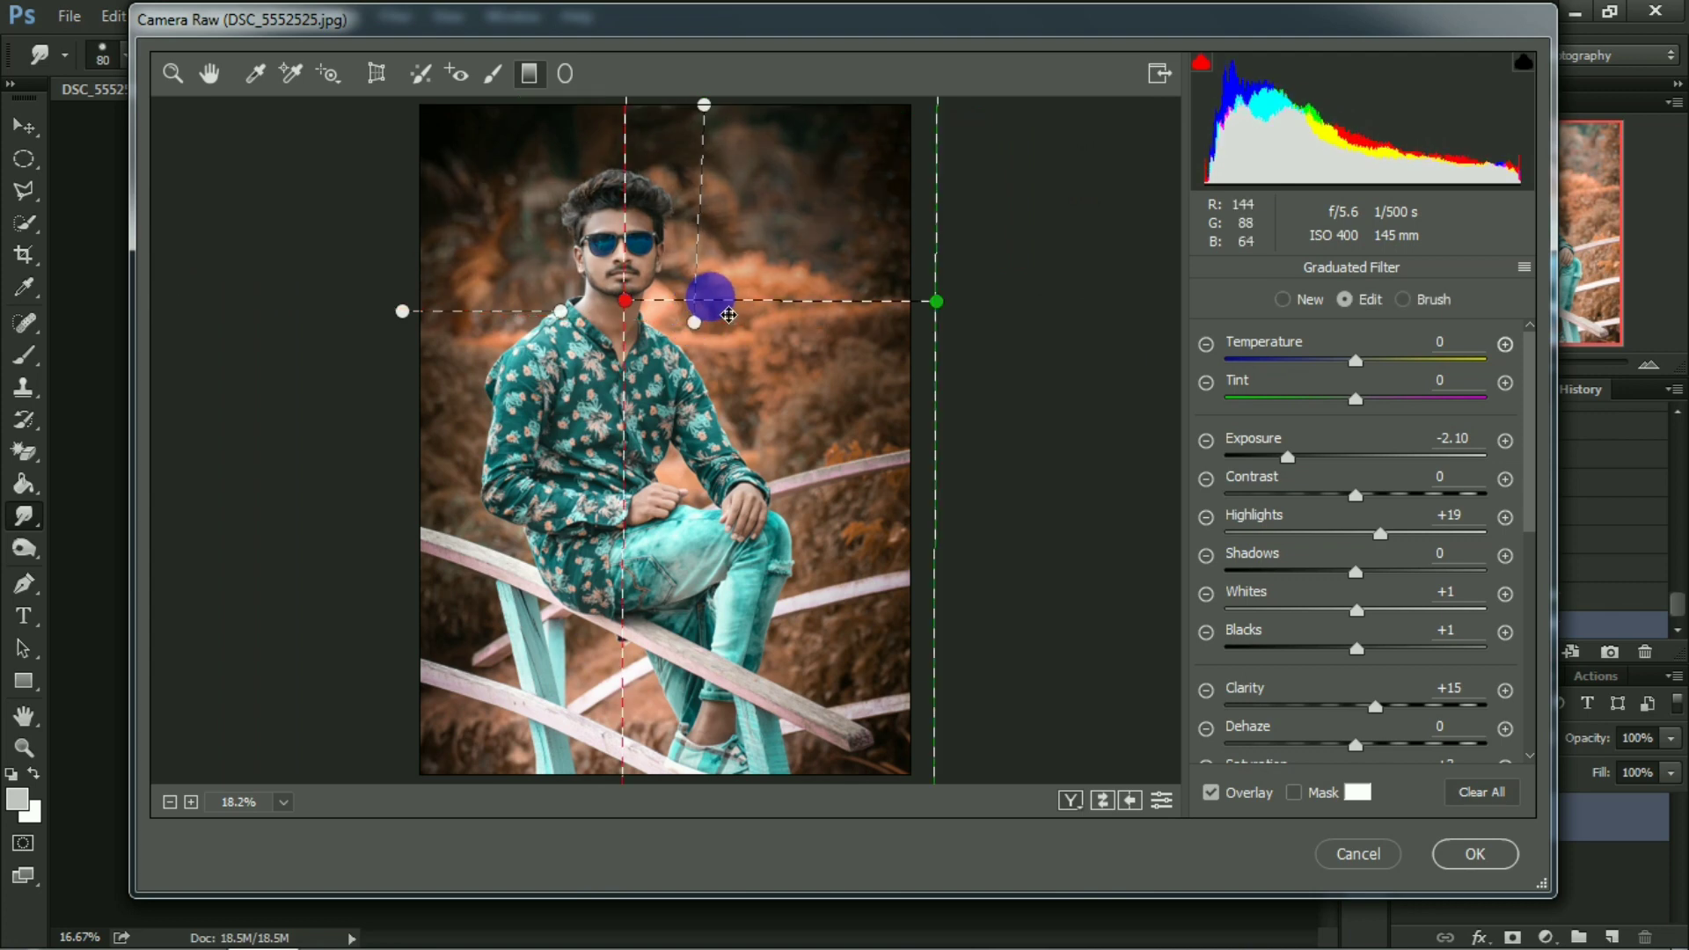
drag(699, 244, 702, 190)
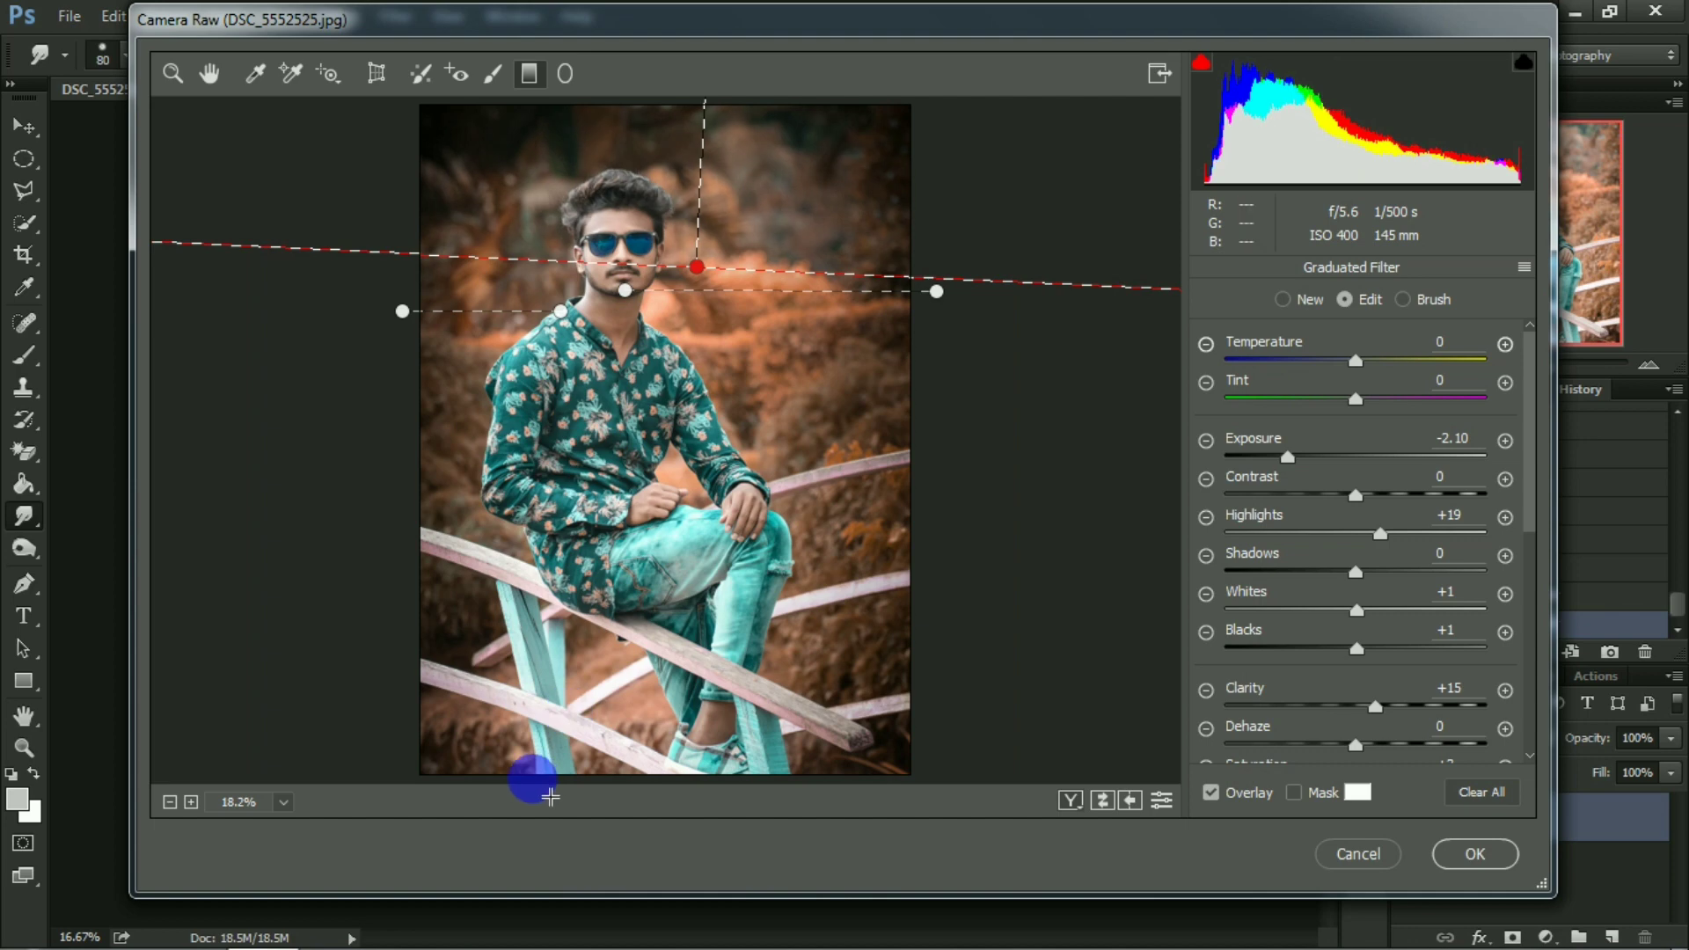
drag(534, 778, 669, 442)
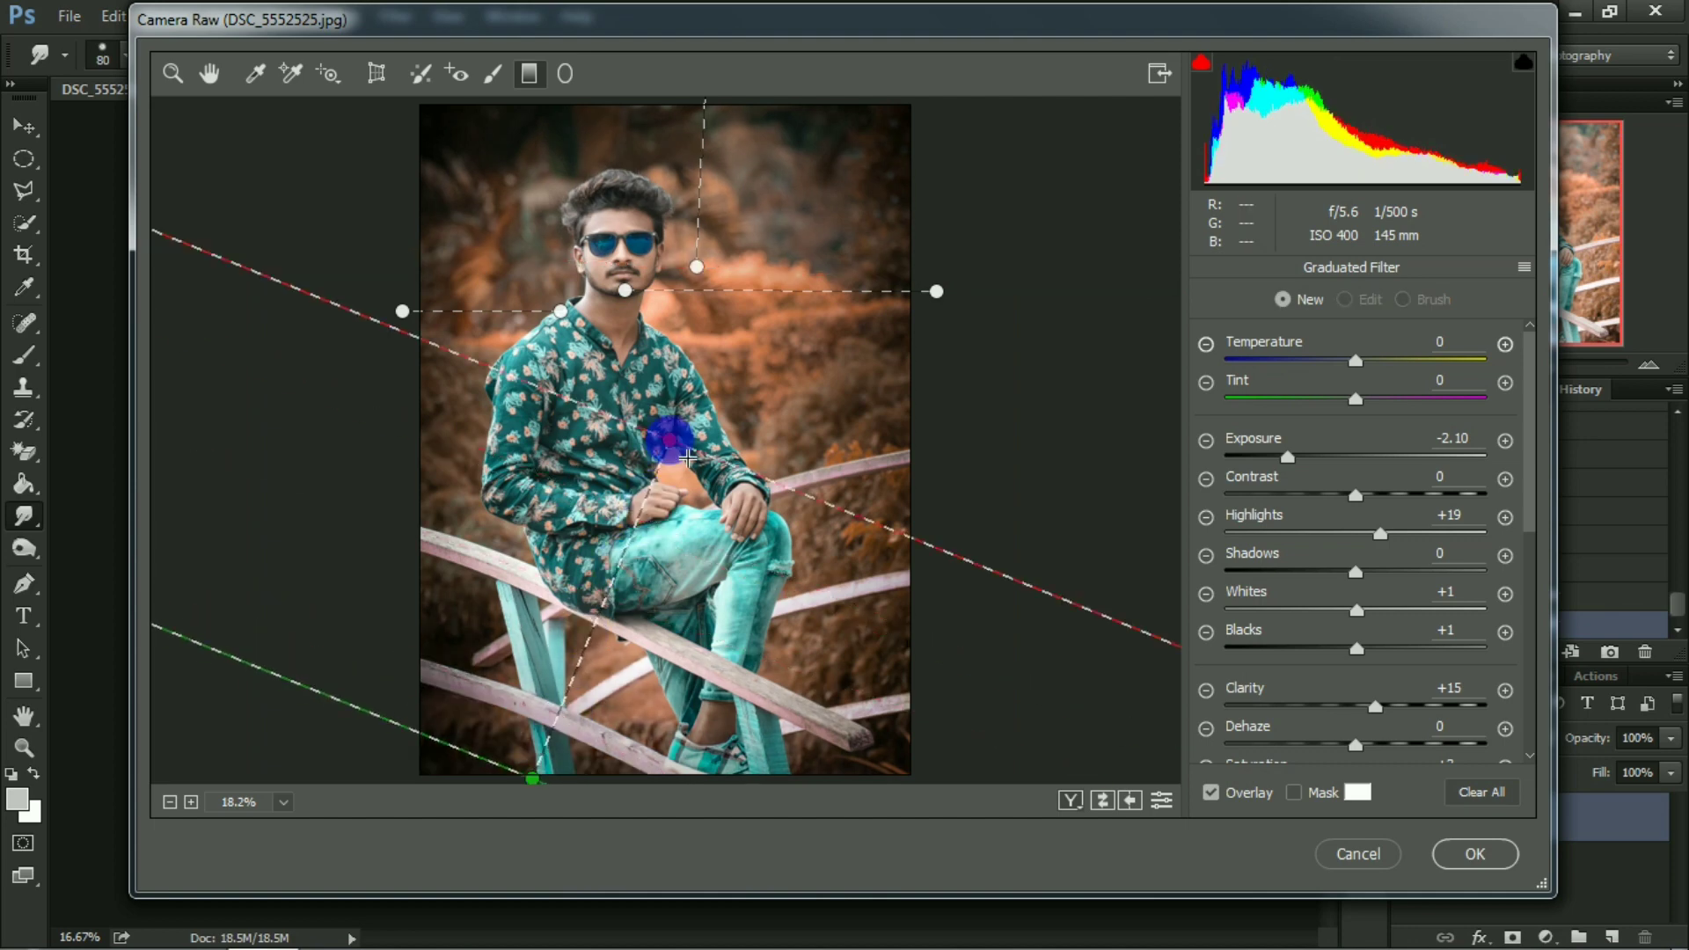
drag(646, 566, 584, 592)
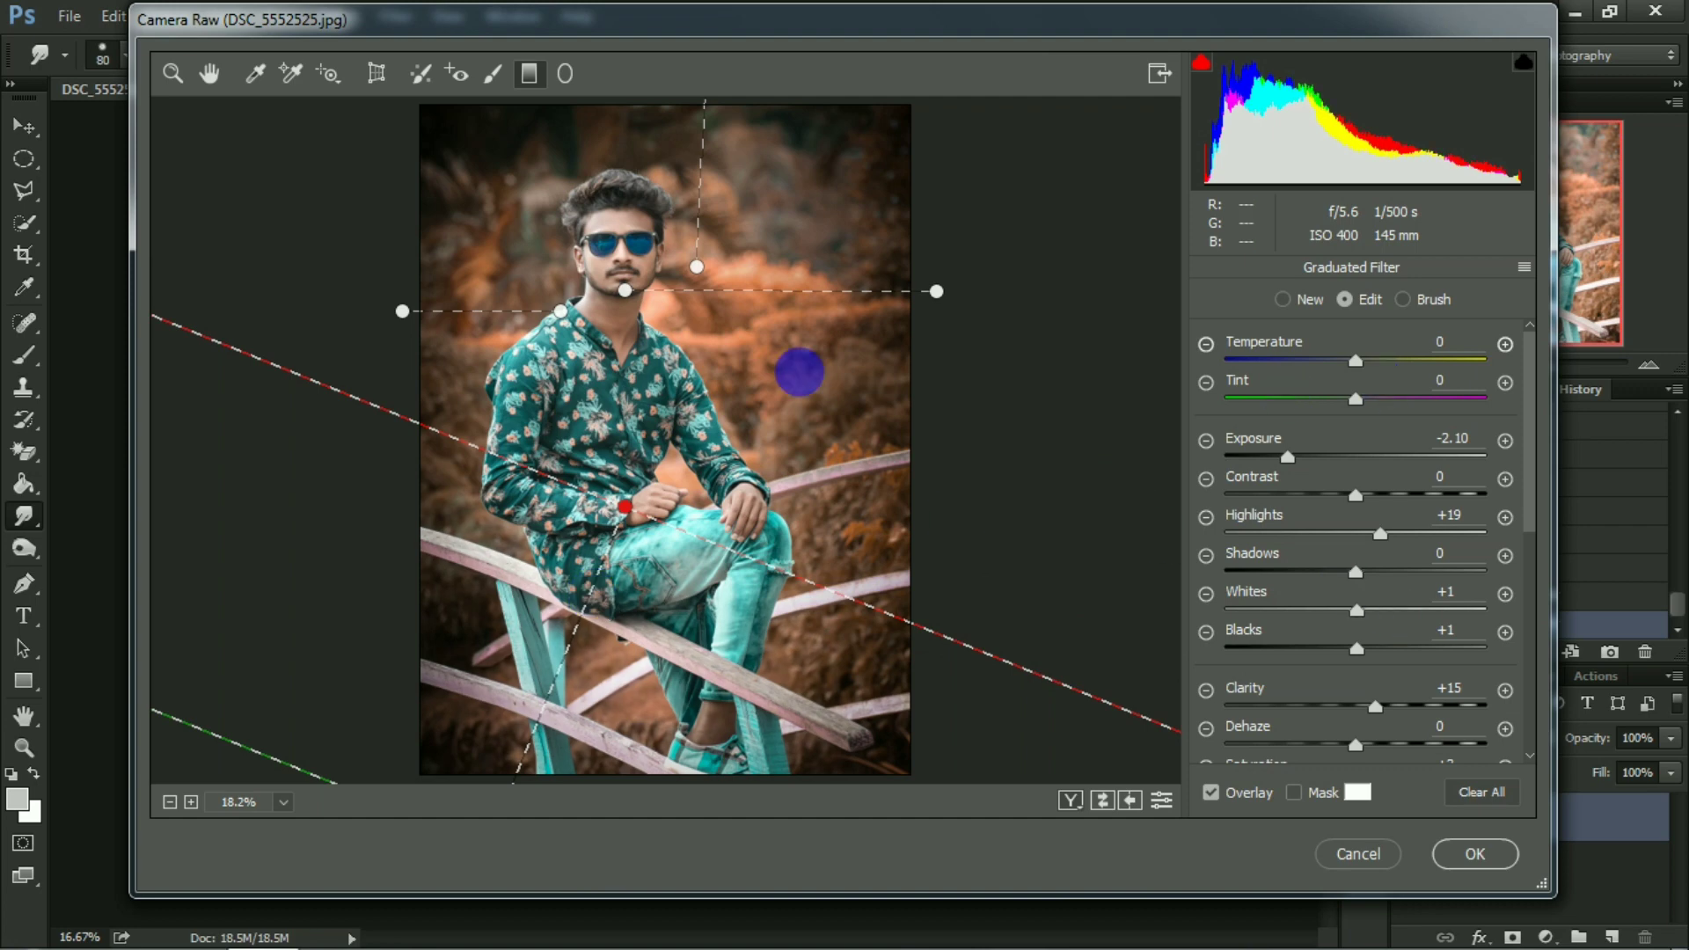
Brighten the man's face, hands and foot with the Adjustment Brush at Exposure about +0.90, and apply the Camera Raw filter.
click(493, 76)
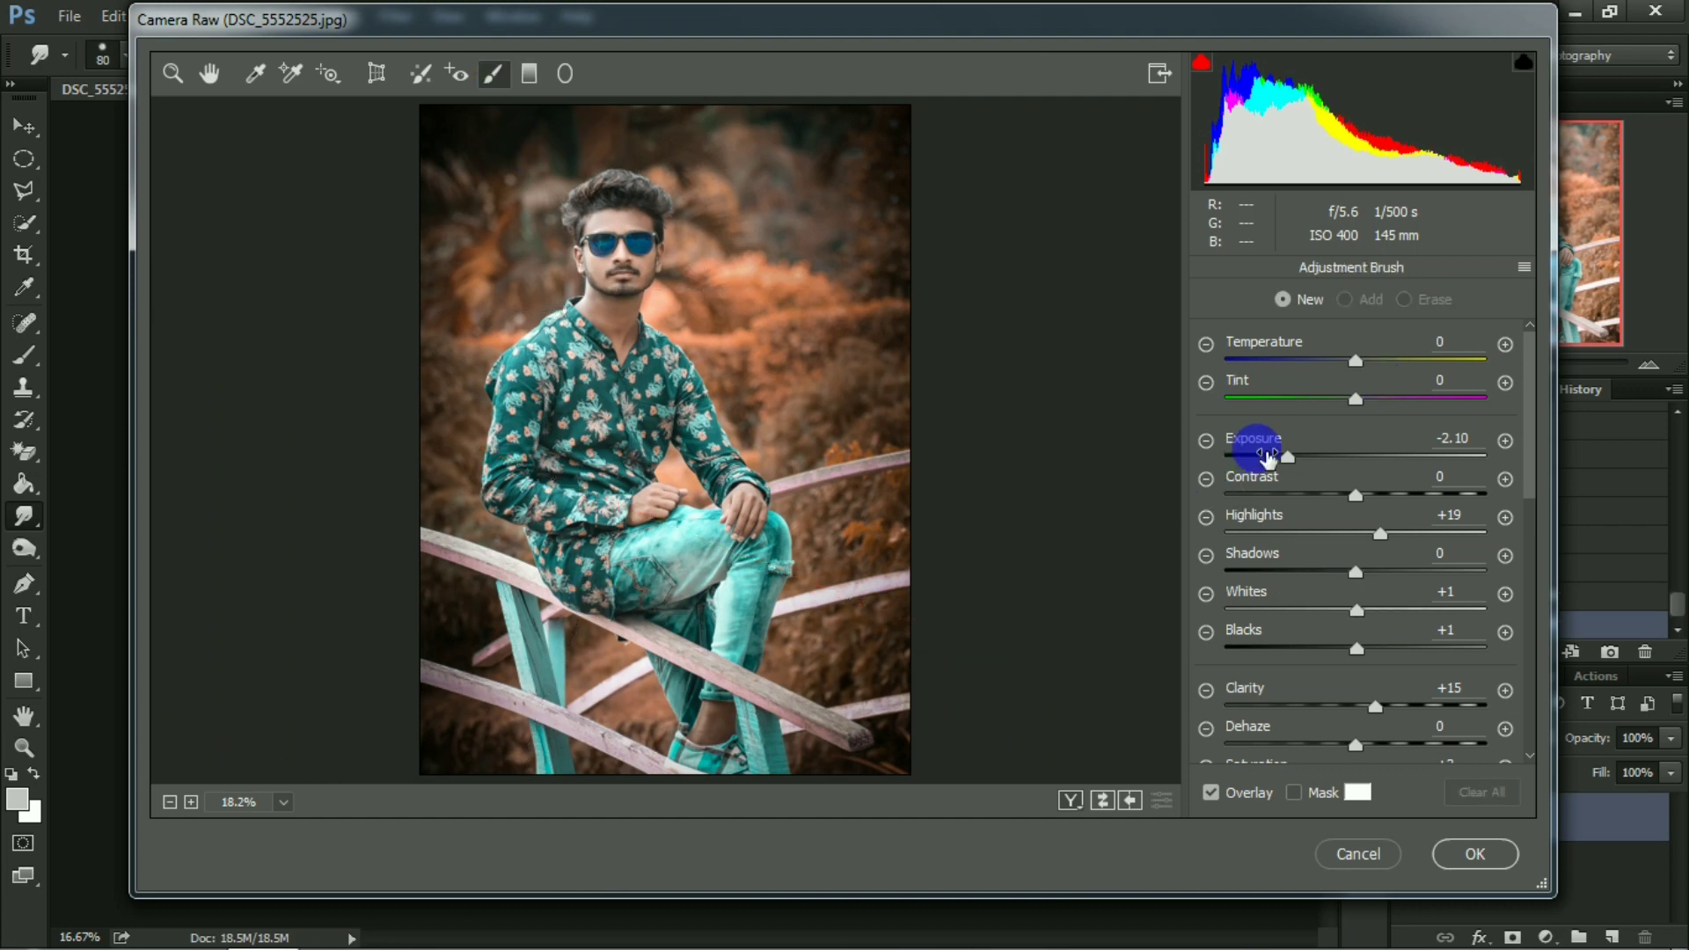
drag(1288, 456, 1368, 458)
mouse_move(616, 303)
mouse_down()
mouse_move(640, 335)
mouse_move(616, 277)
mouse_move(643, 308)
mouse_move(676, 295)
mouse_move(608, 269)
mouse_move(673, 254)
mouse_up()
drag(699, 505, 717, 497)
mouse_move(708, 713)
mouse_down()
mouse_move(736, 724)
mouse_move(743, 781)
mouse_move(739, 756)
mouse_up()
drag(1369, 456, 1383, 459)
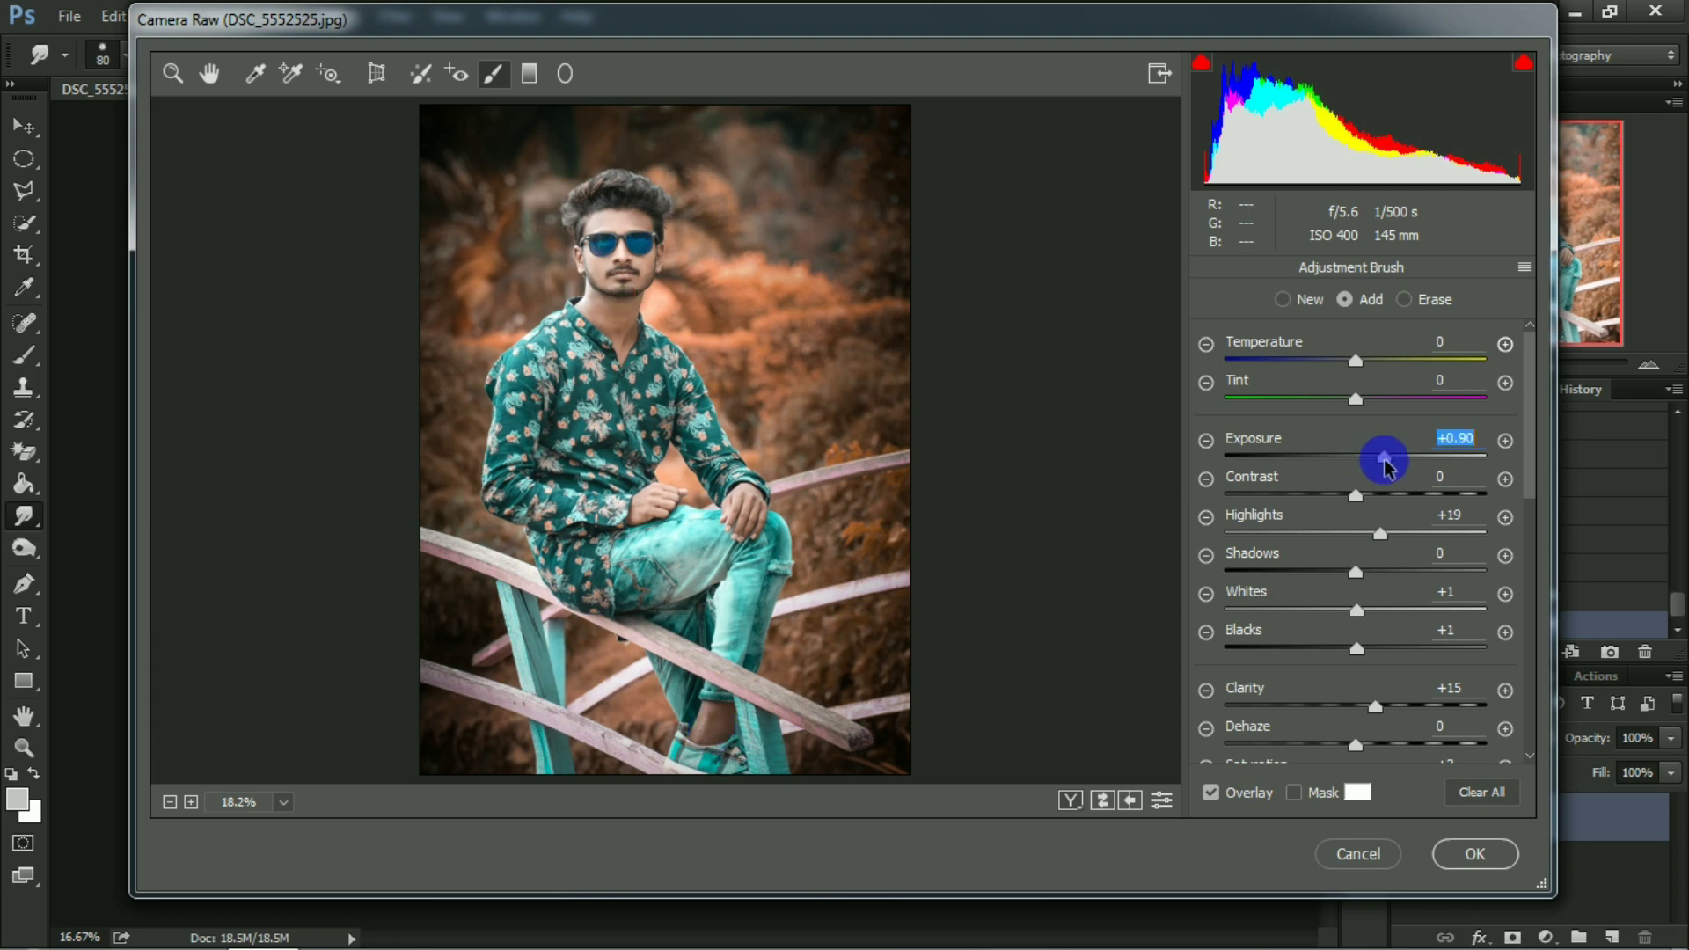
click(1478, 853)
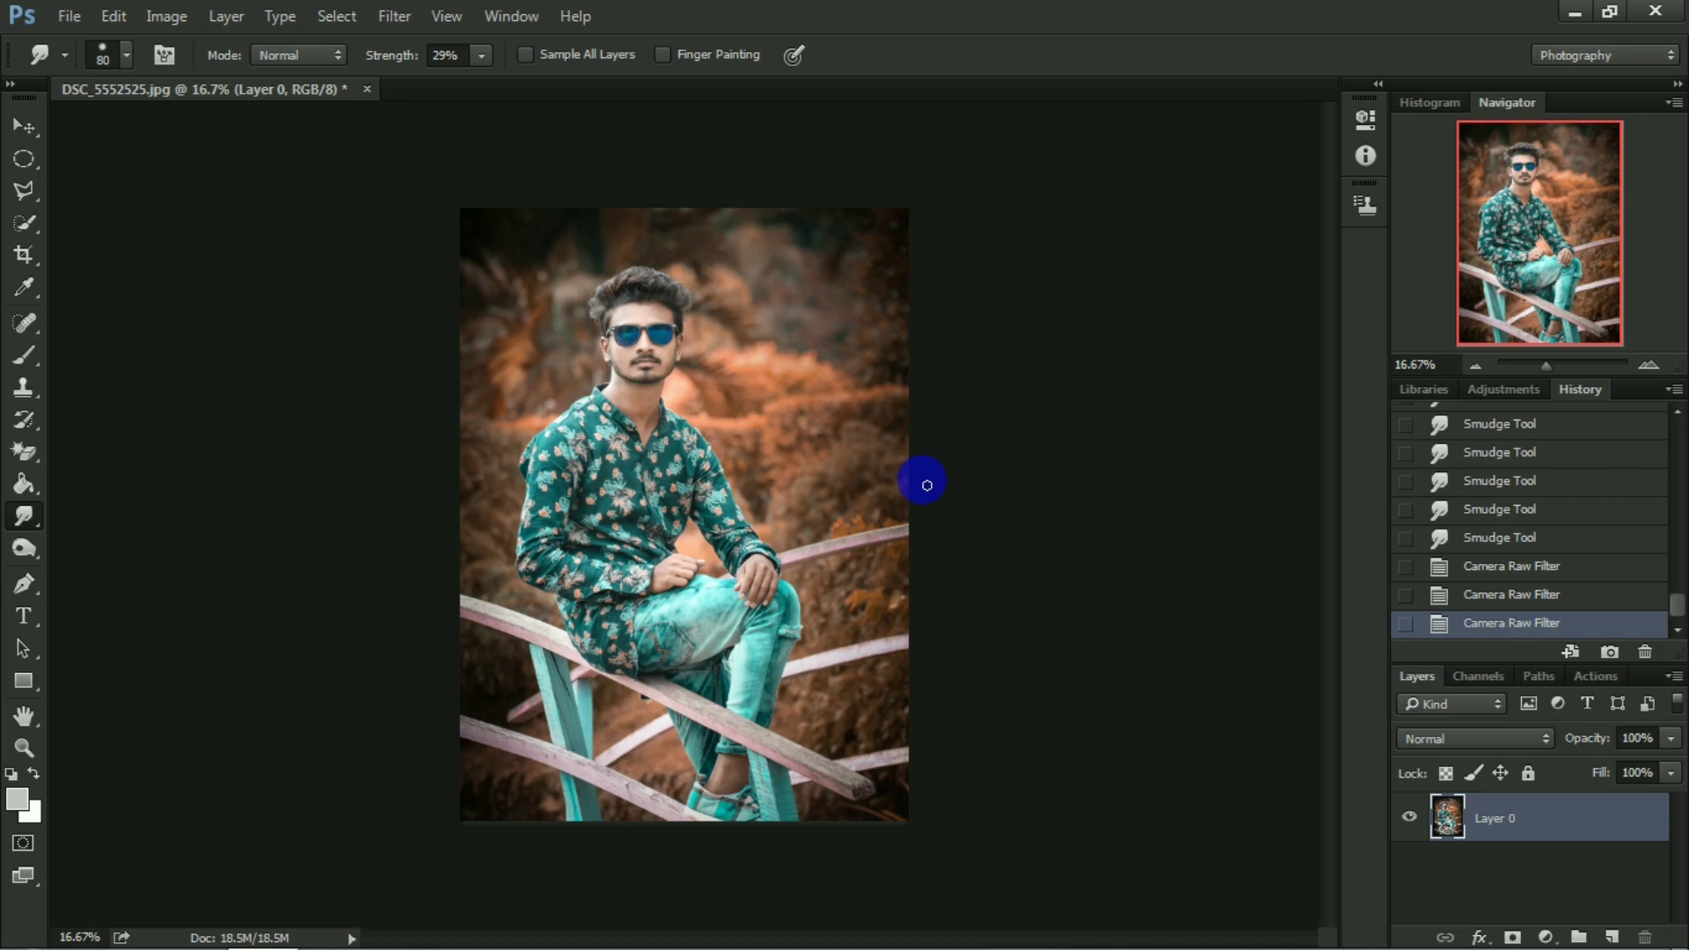
key(ctrl+plus)
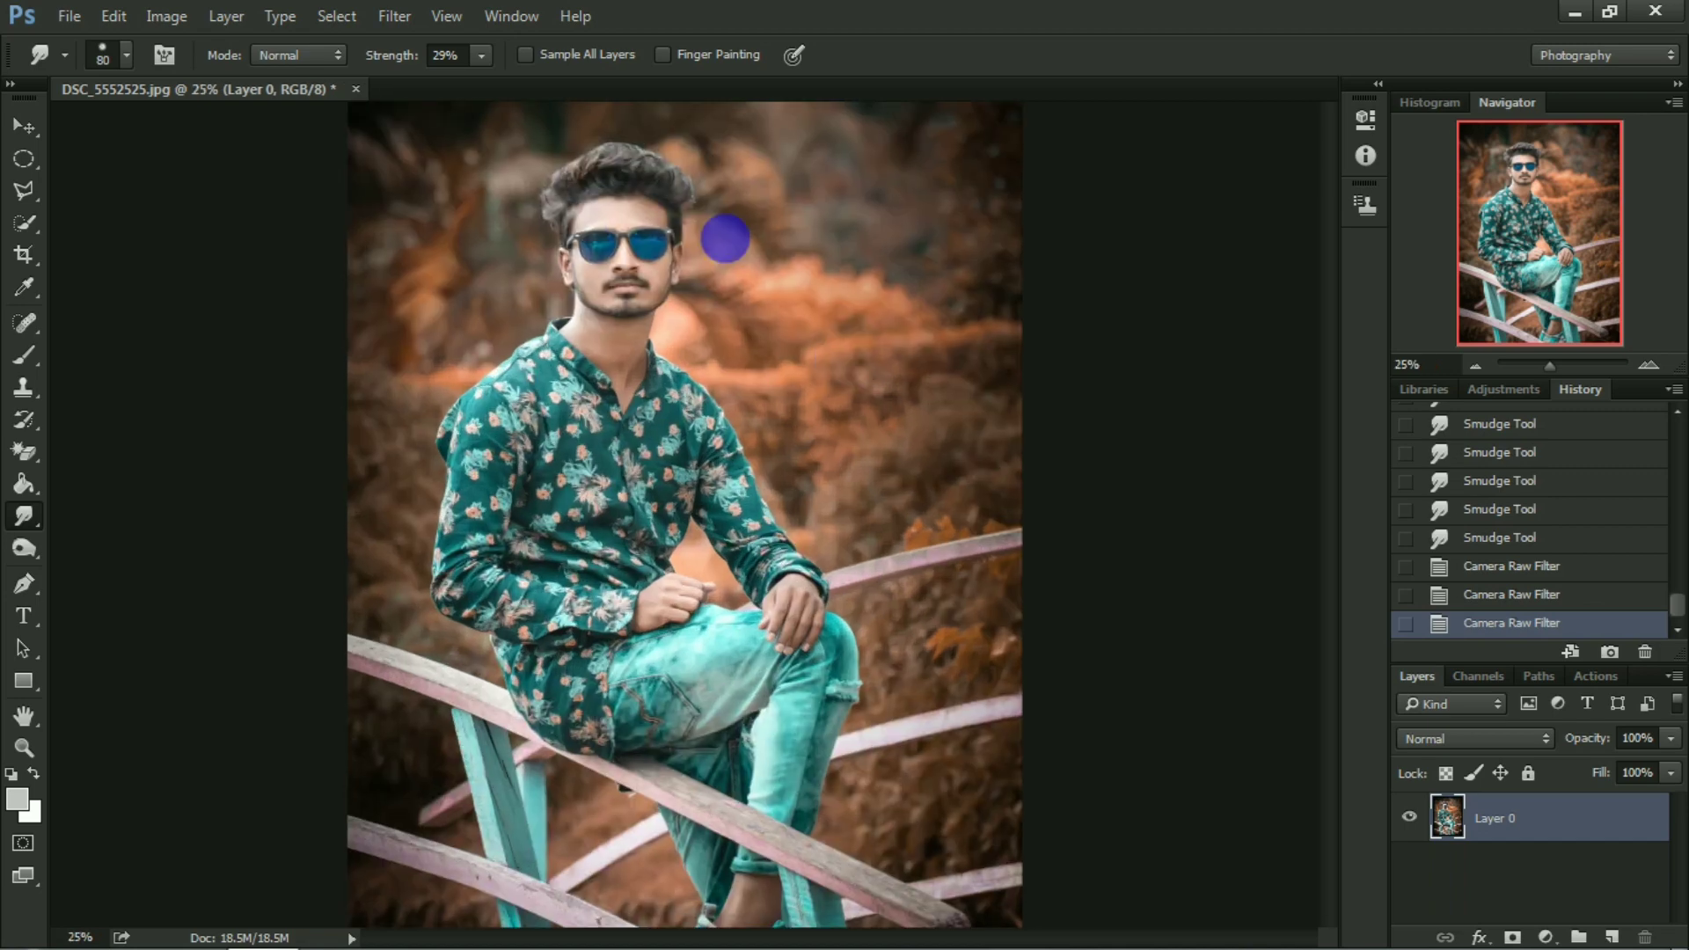
Open Color Efex Pro 4 and add the Indian Summer filter with Method 3 and Enhance Foliage at 78%.
click(394, 16)
mouse_move(449, 533)
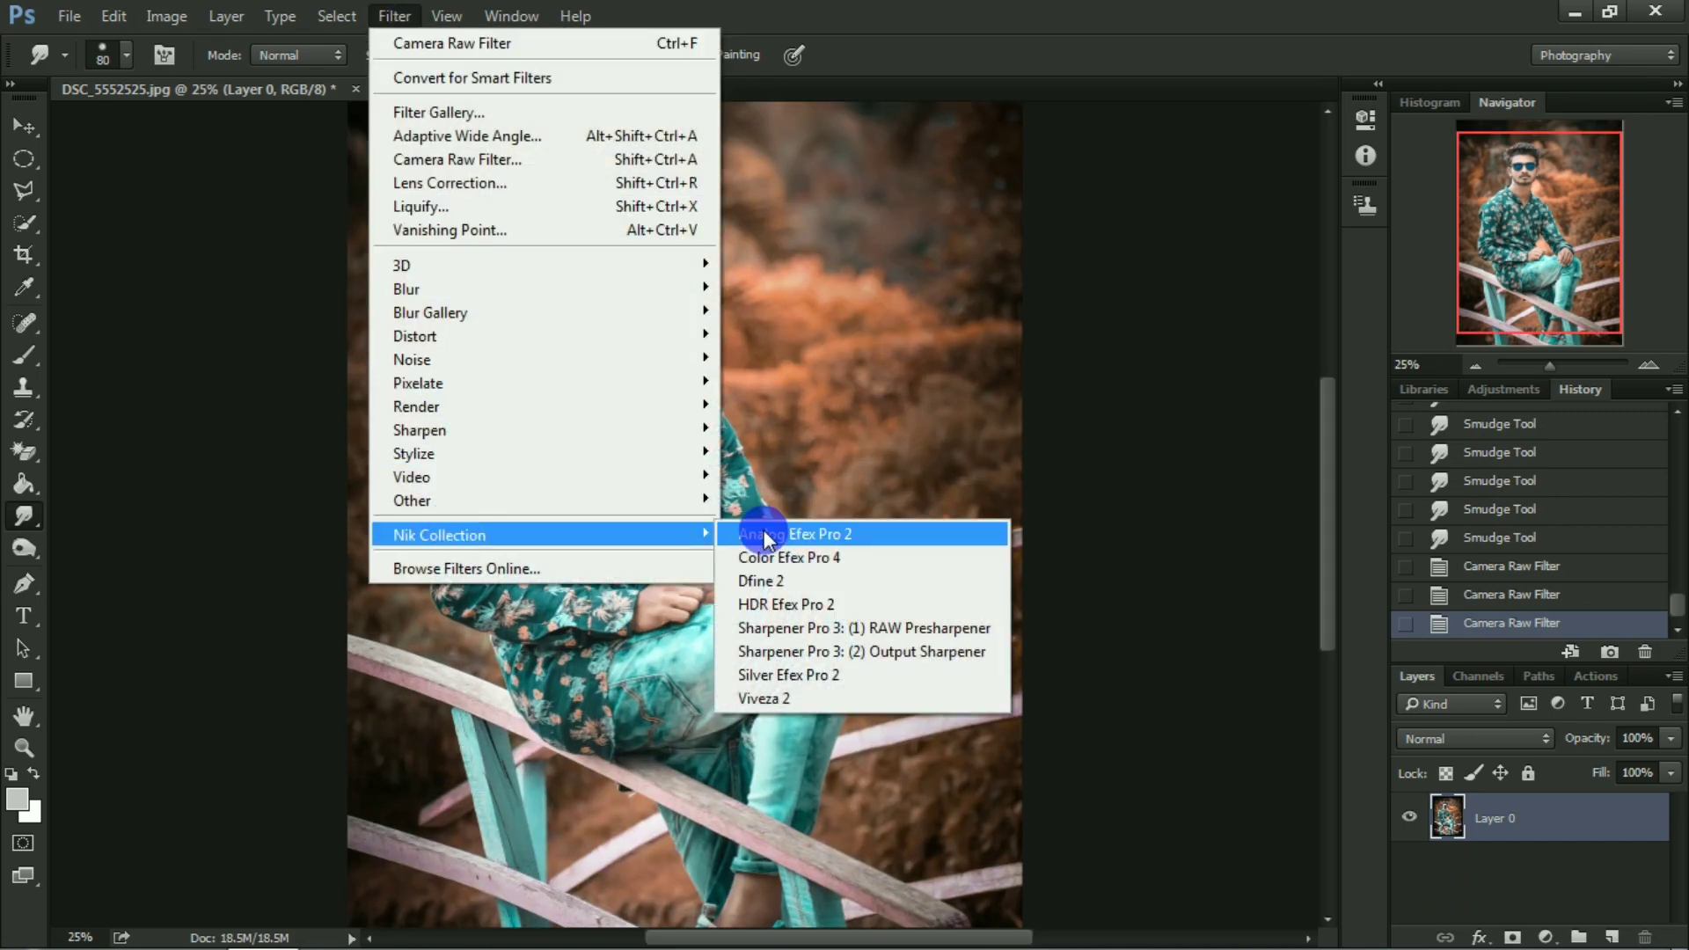
click(779, 556)
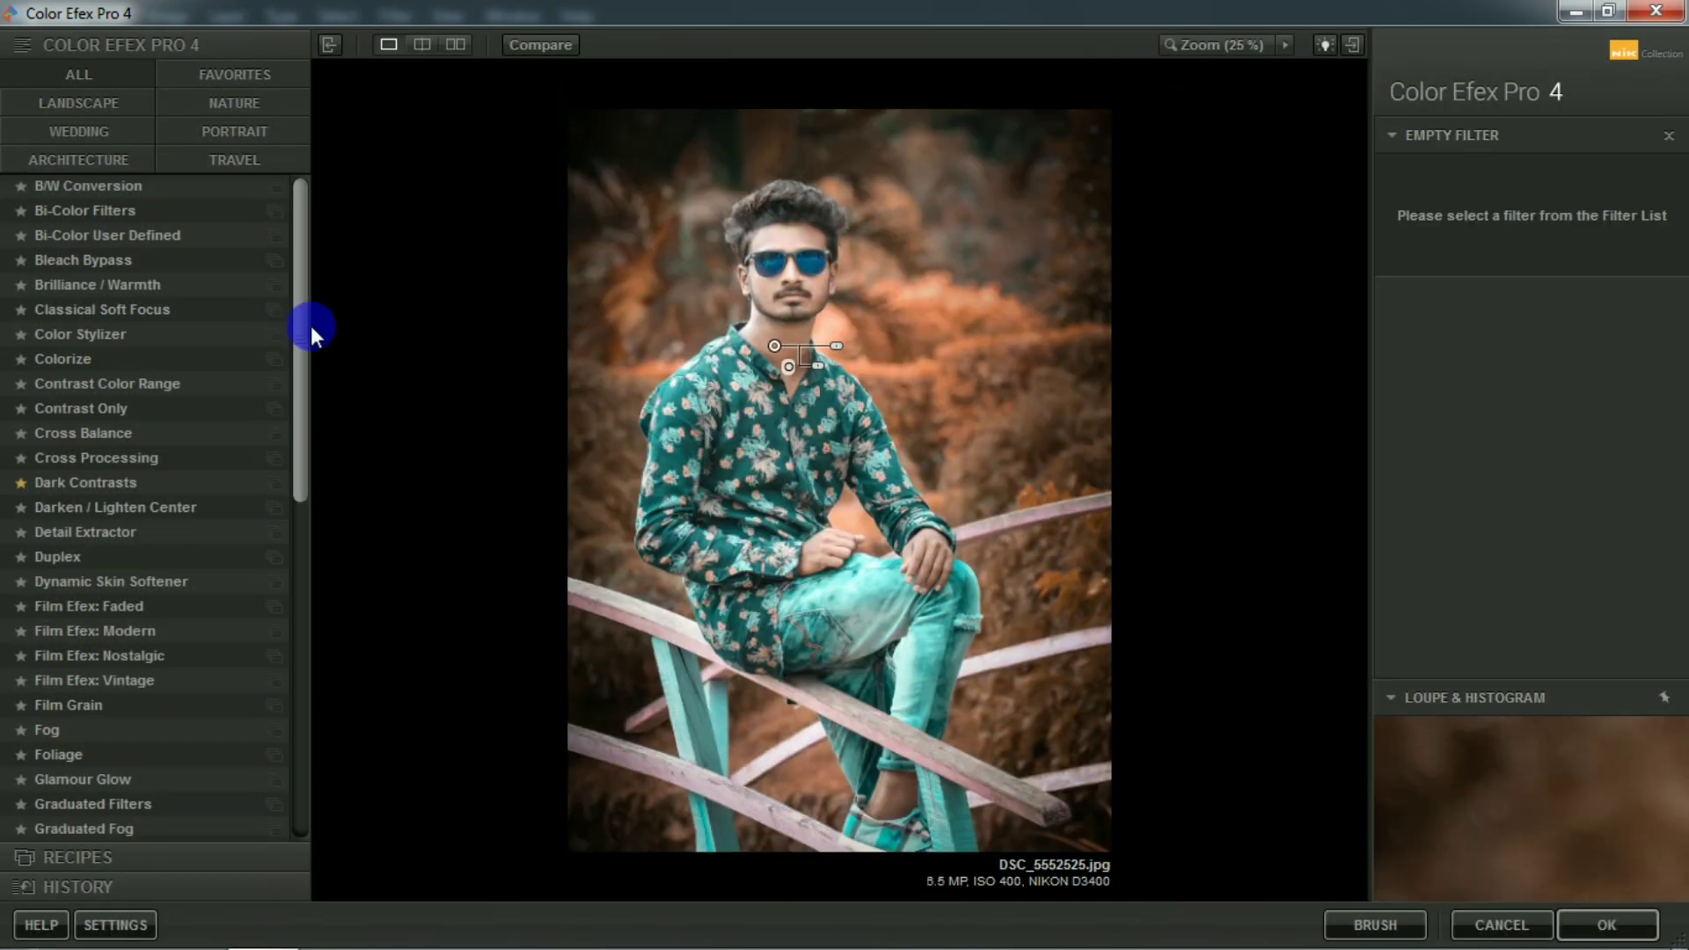
drag(309, 326, 298, 556)
click(92, 465)
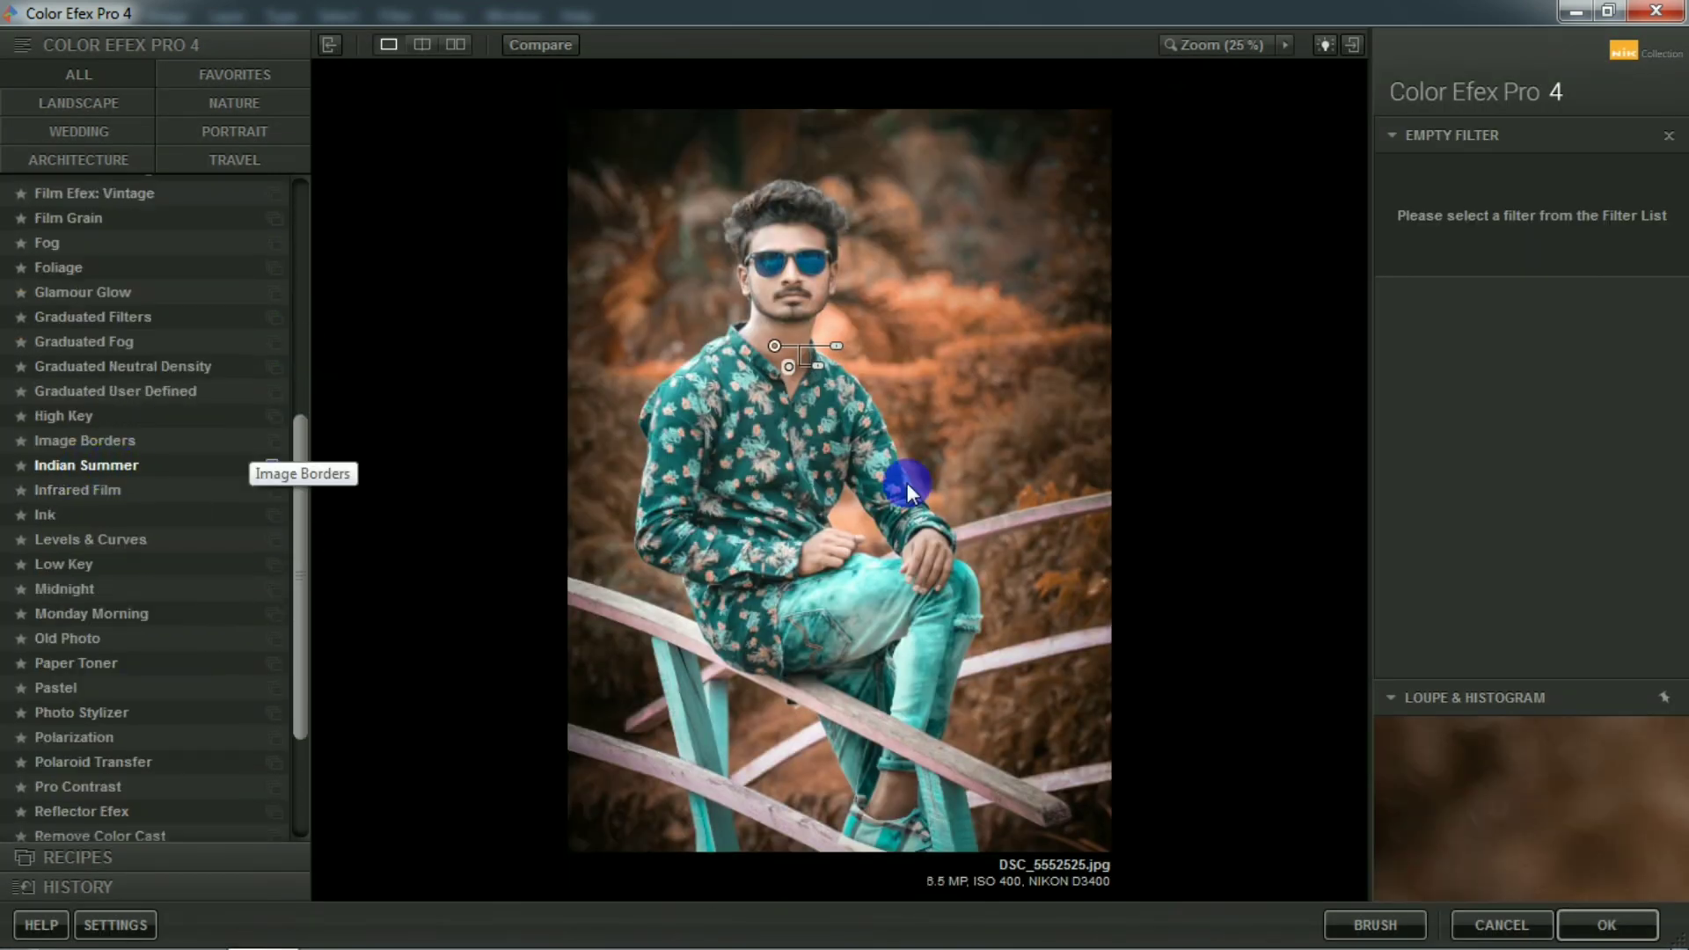
click(1662, 190)
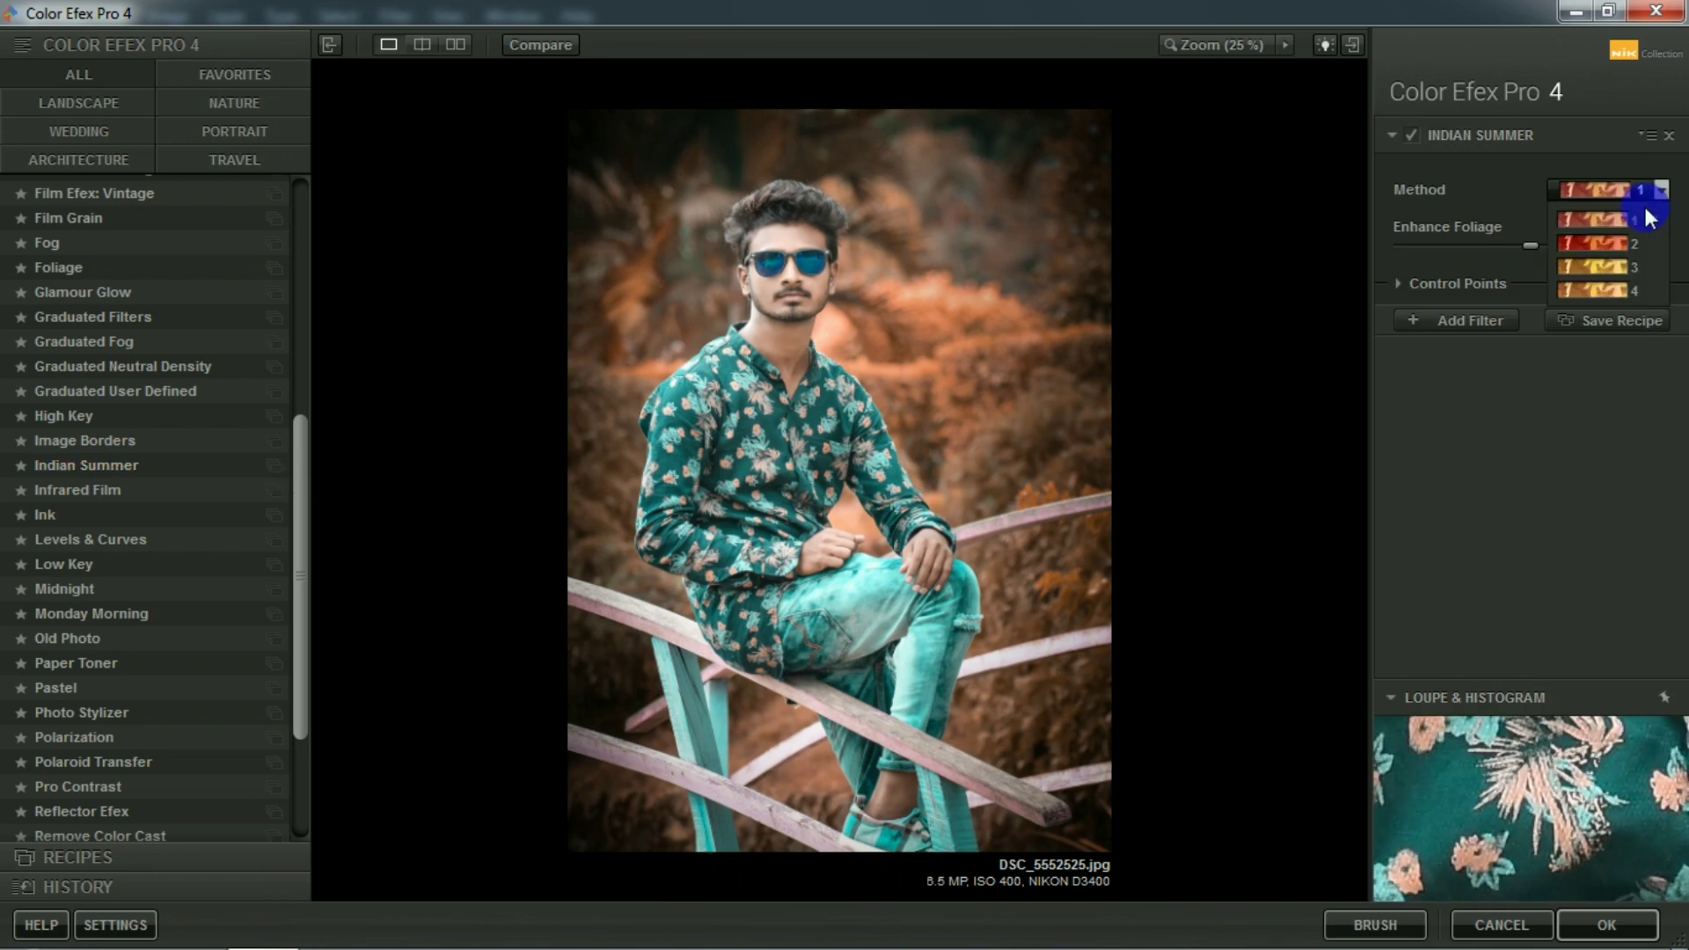
click(1622, 269)
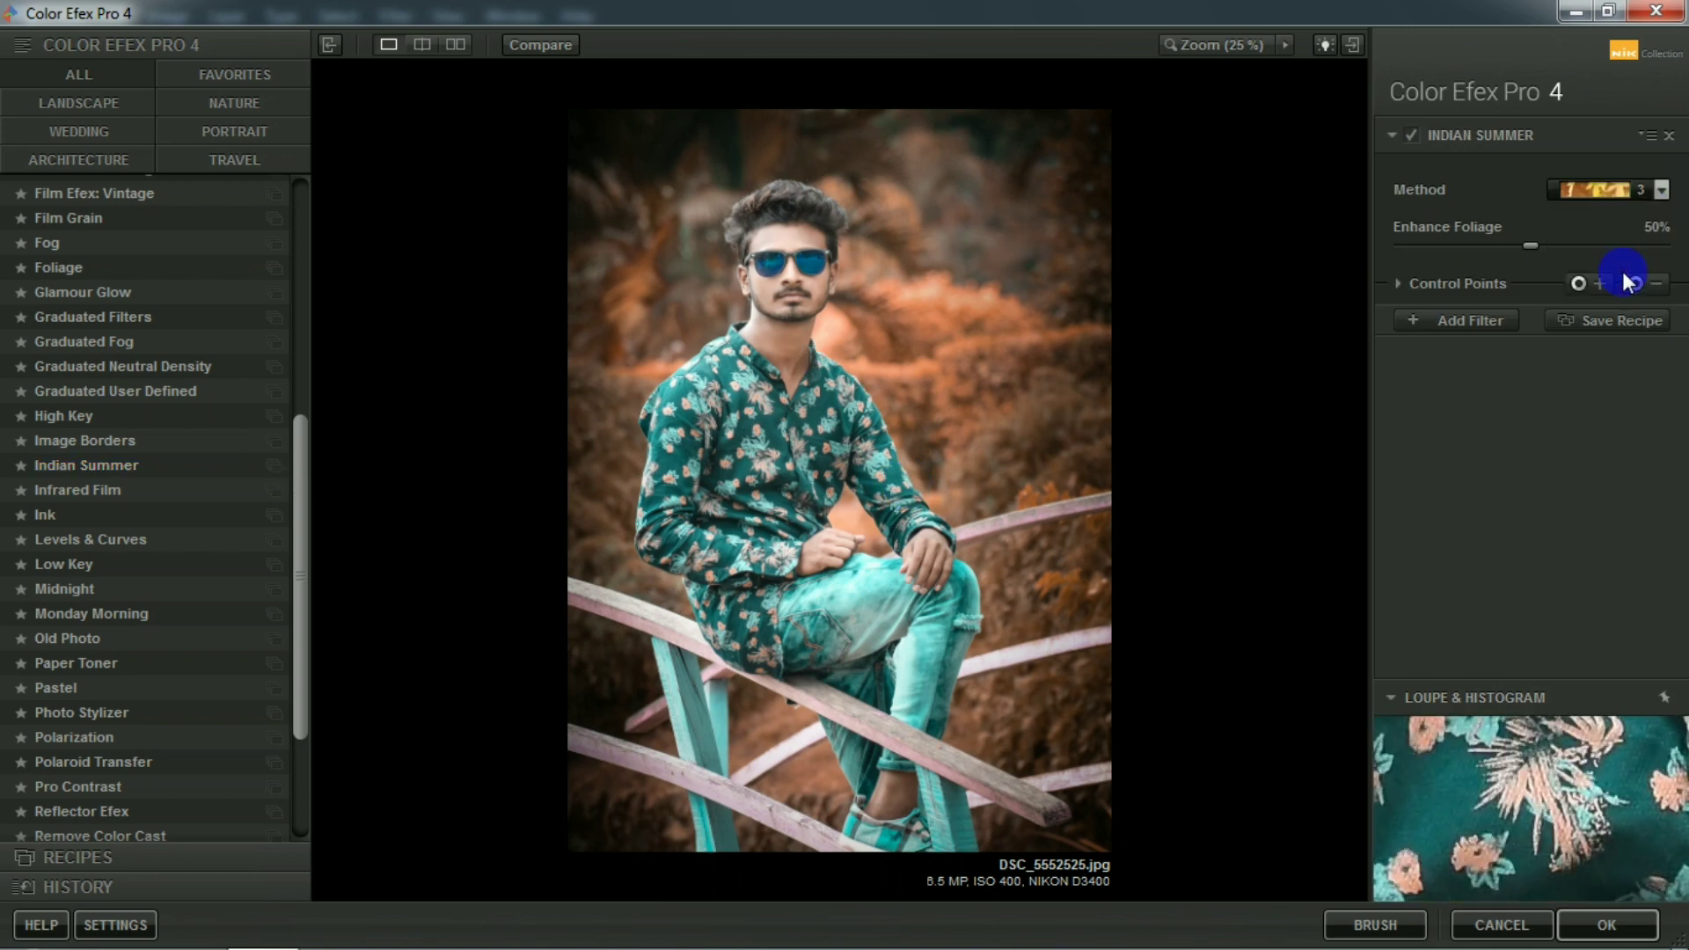
drag(1536, 245, 1605, 244)
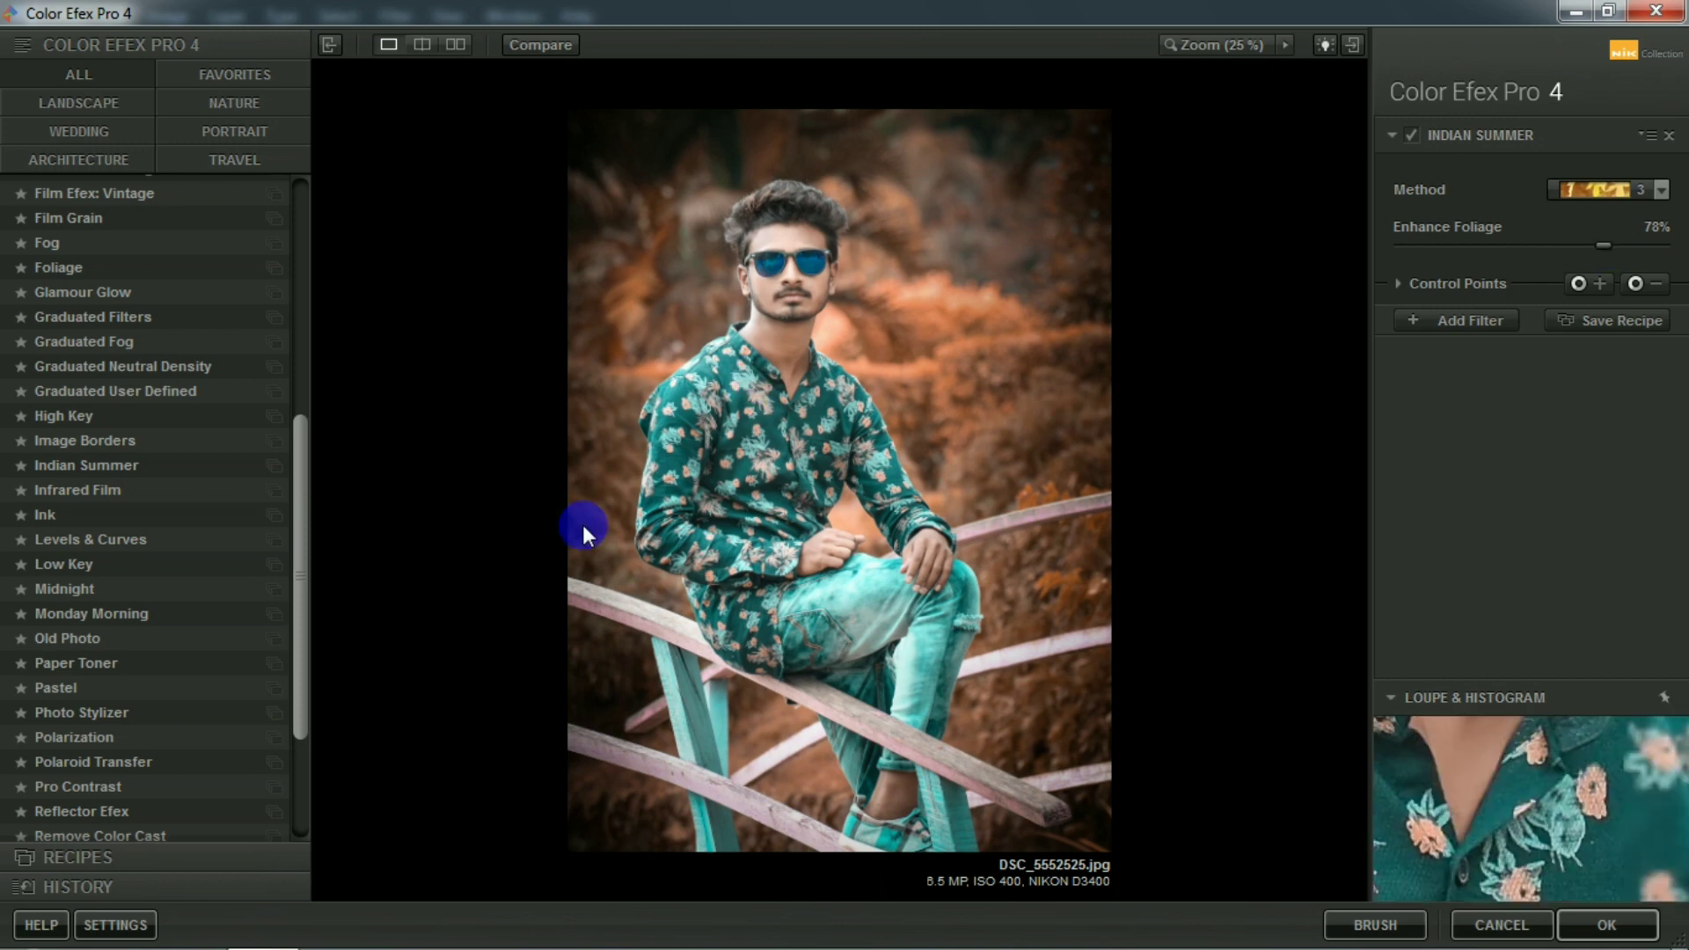
Add a Dark Contrasts filter with Dark Detail Extractor at 0%, Brightness at -23% and Saturation at -7%.
click(1438, 322)
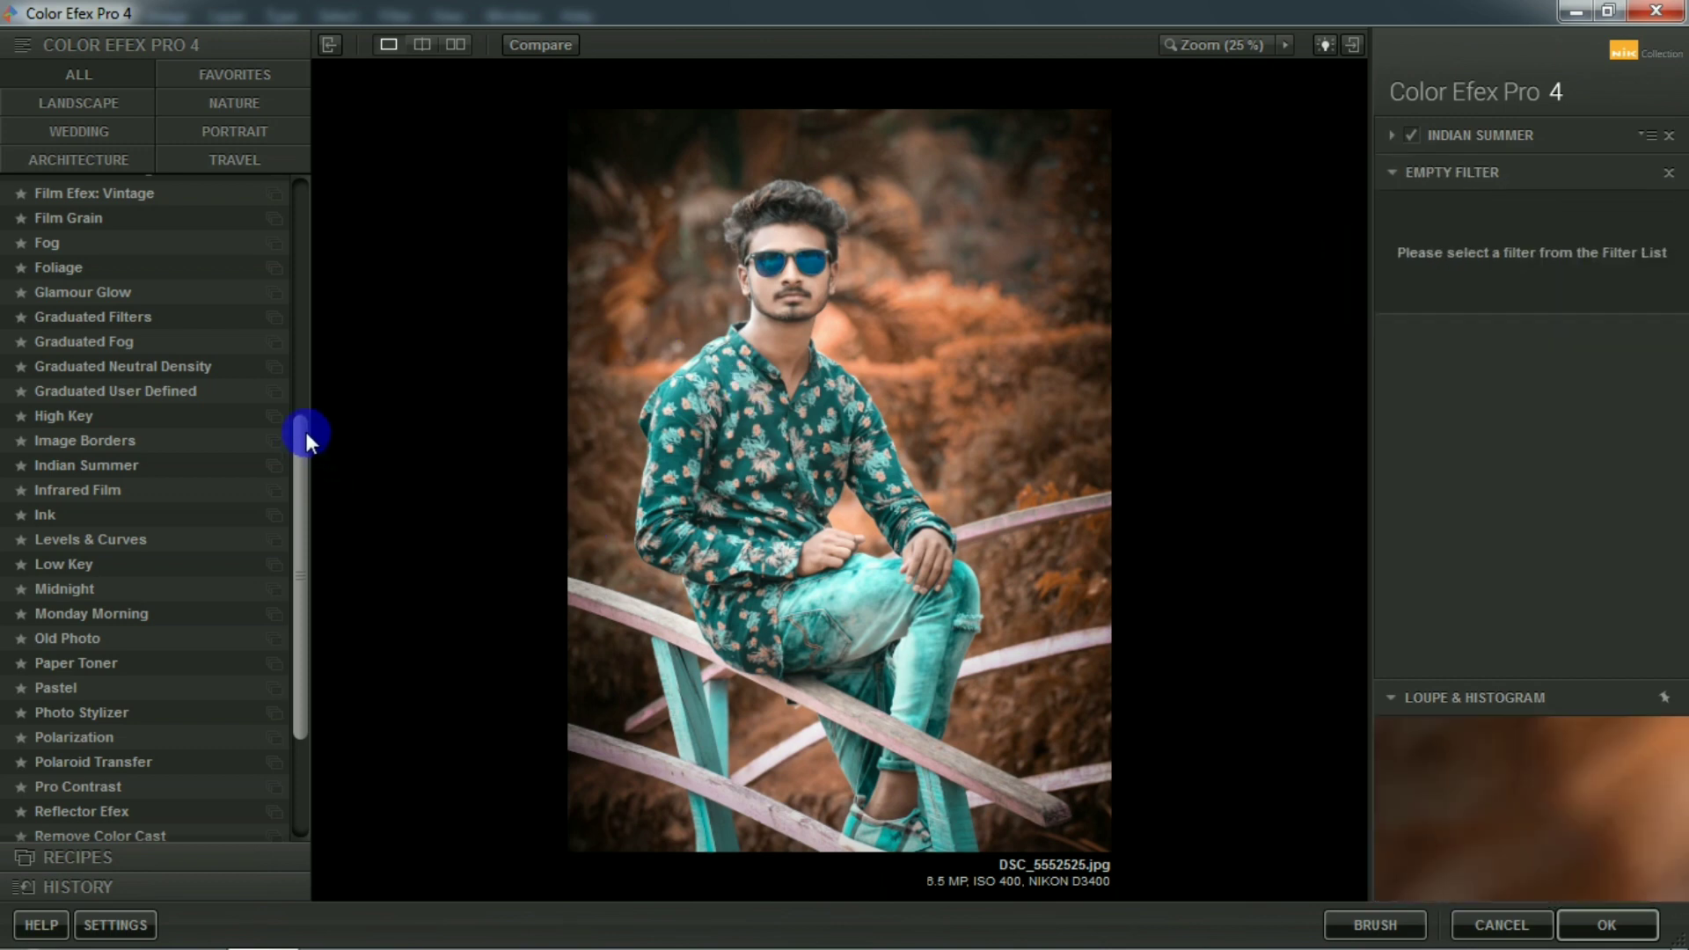
drag(304, 431, 299, 189)
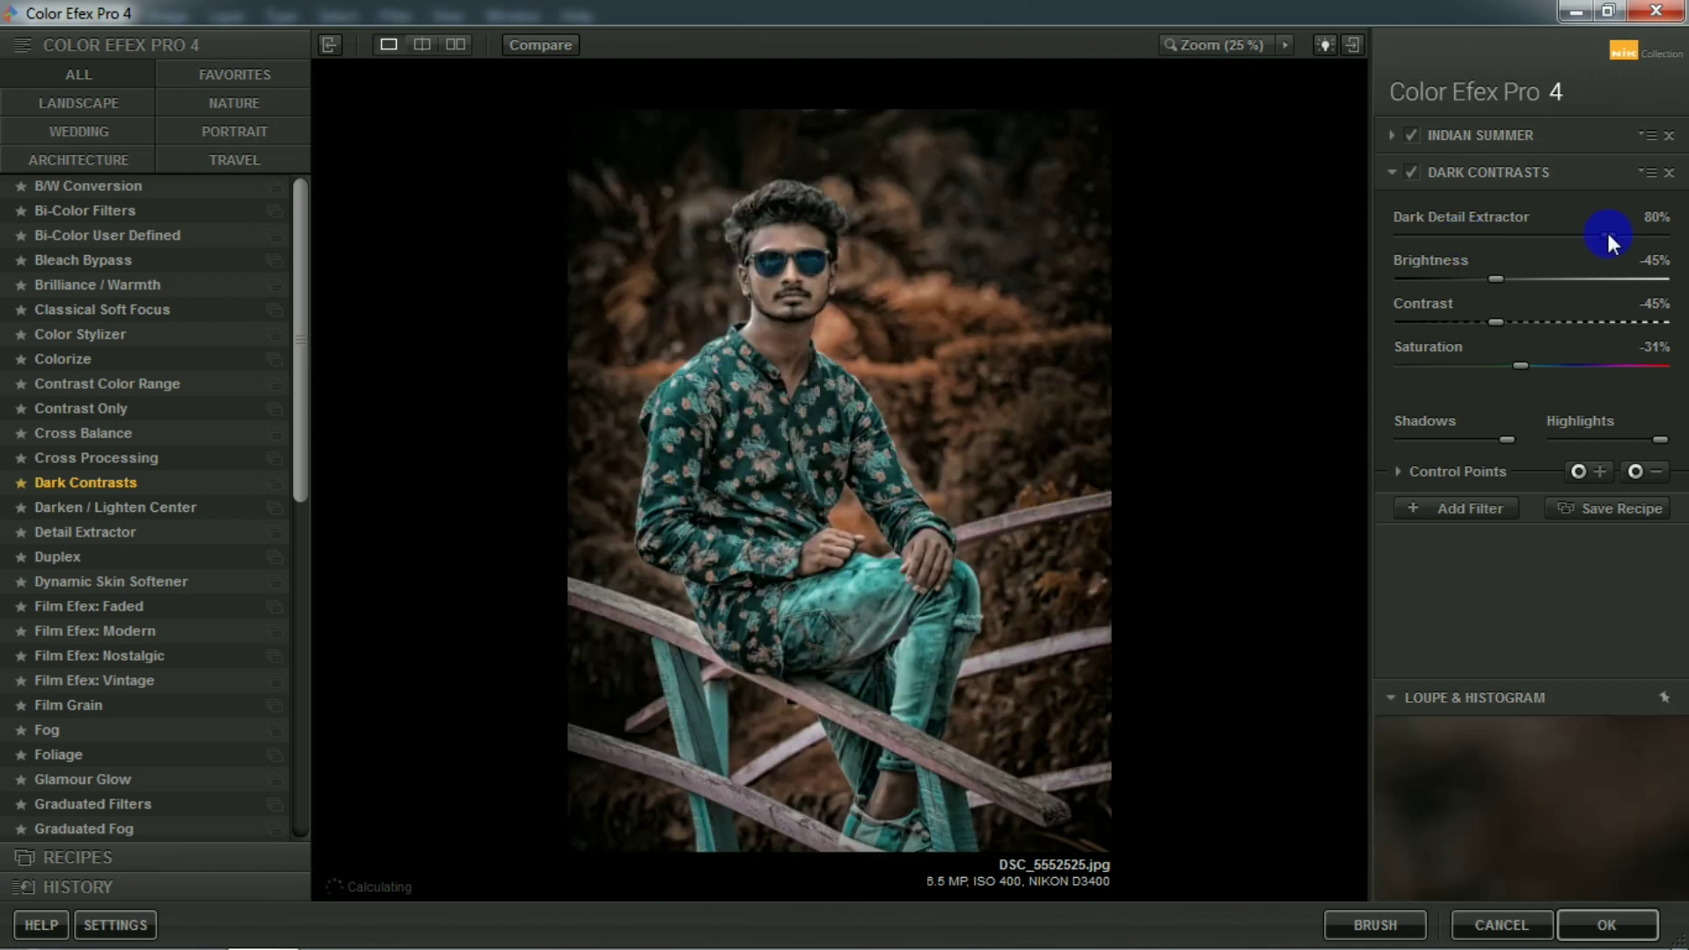
drag(1607, 235, 1388, 257)
drag(1498, 279, 1513, 280)
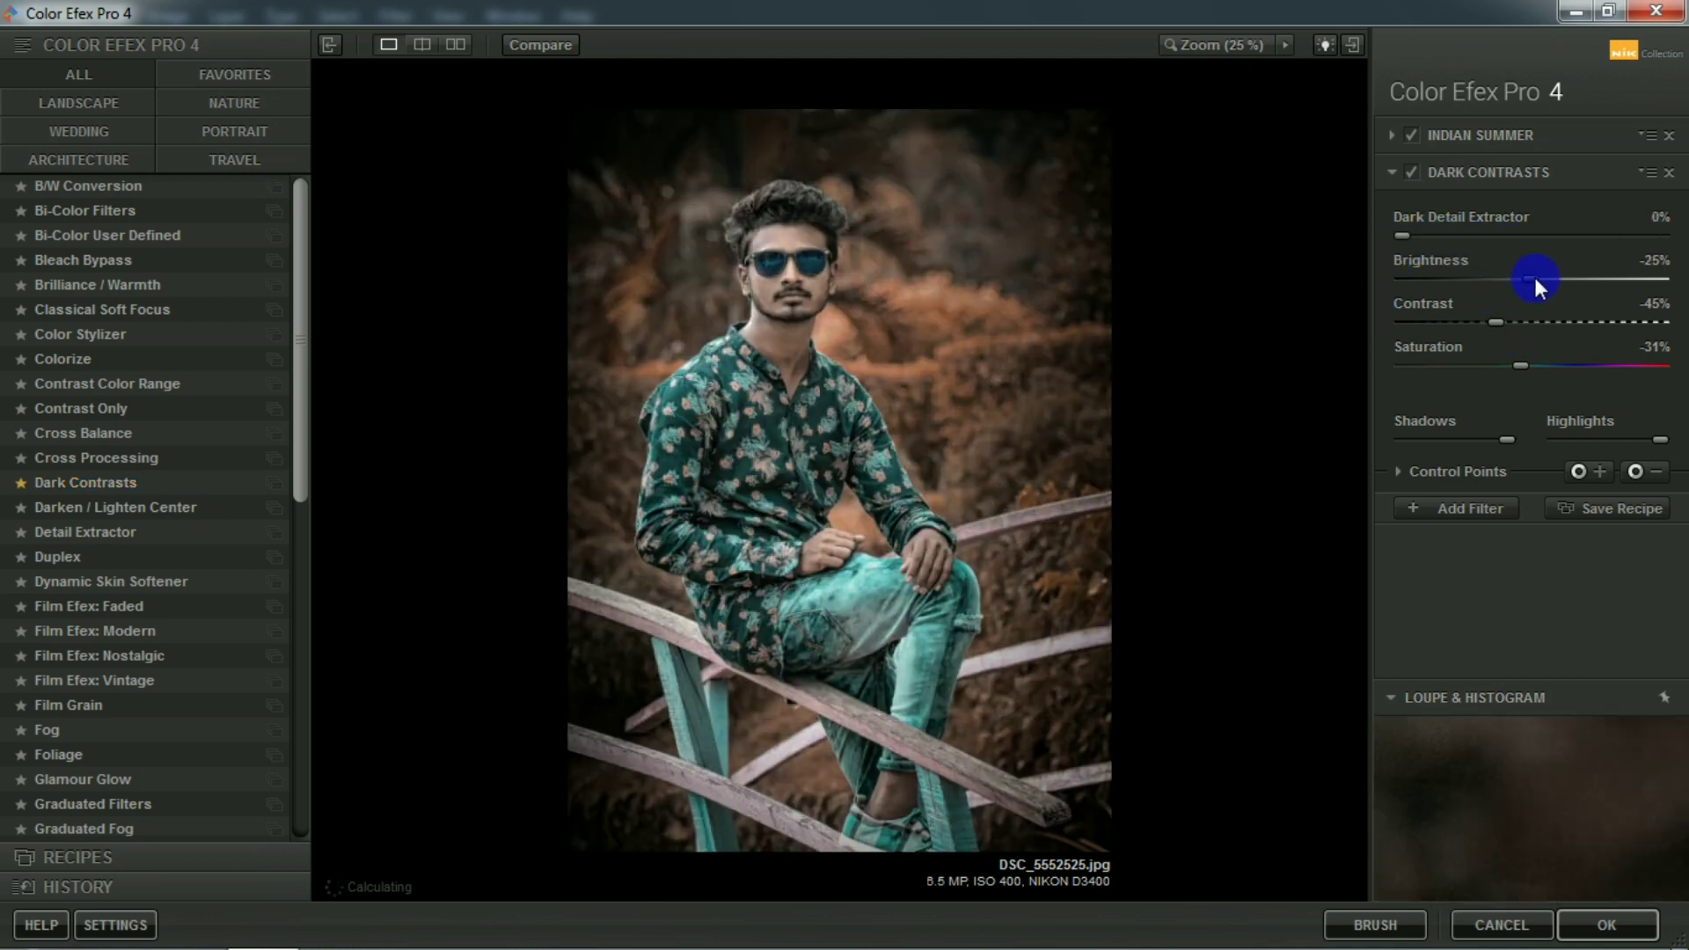
drag(1522, 372, 1559, 374)
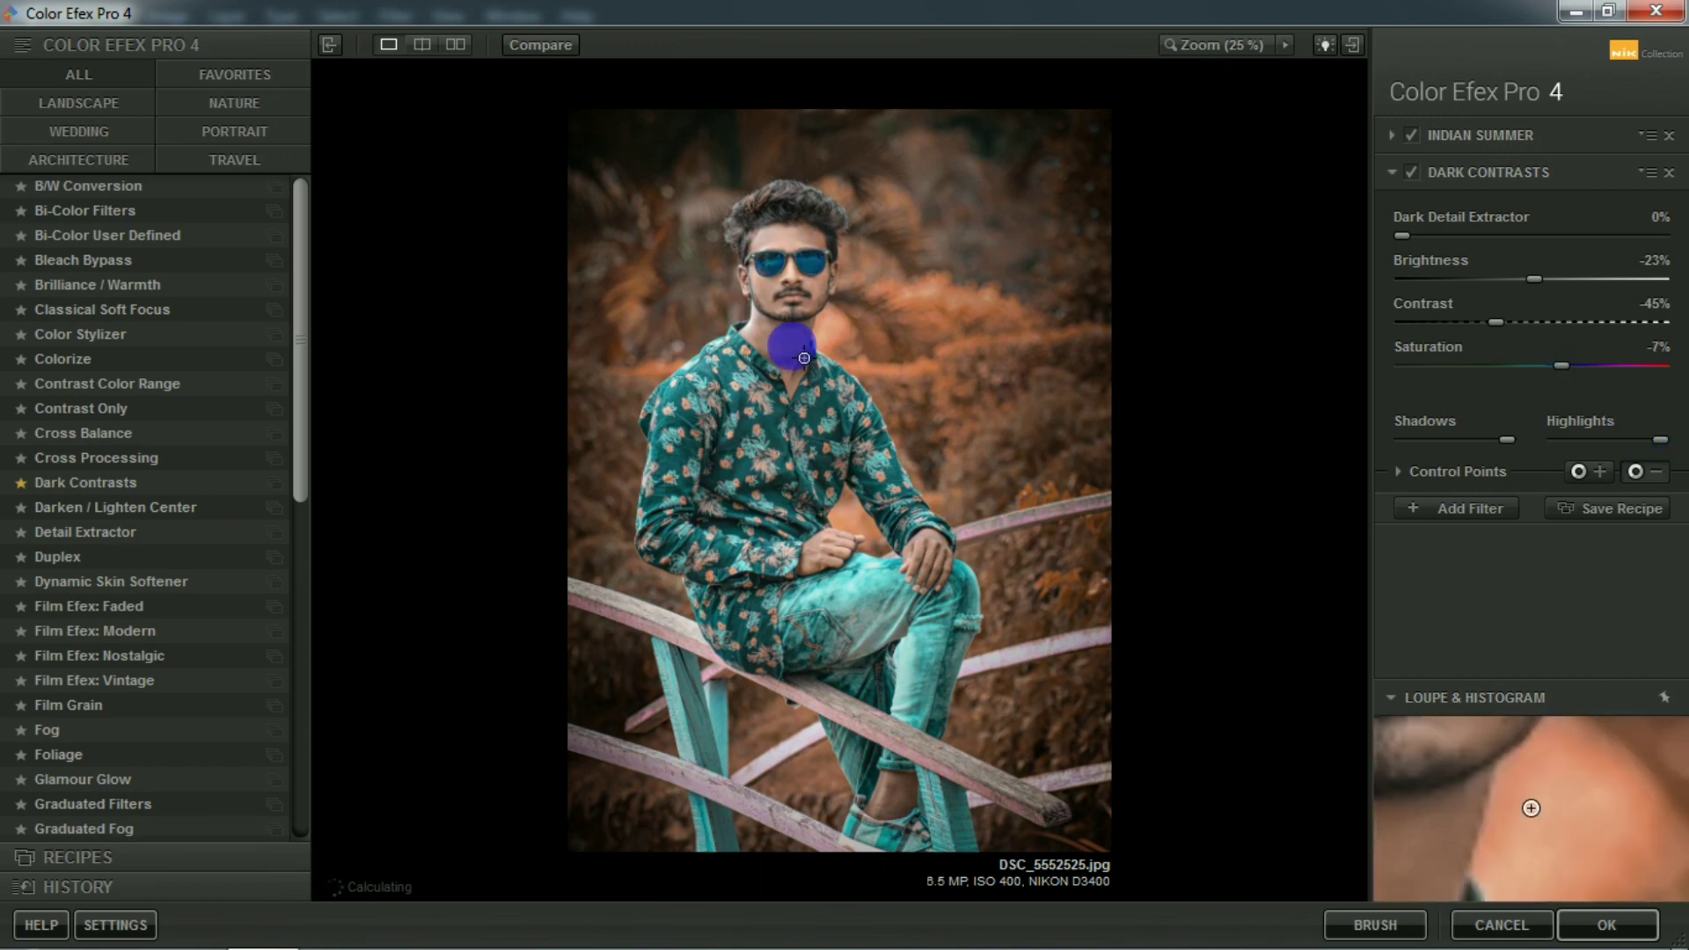
Exclude the man's skin from Dark Contrasts with negative control points on neck, forehead, mouth, hand, ankle and jaw edge, and apply the filters.
click(1635, 472)
click(797, 261)
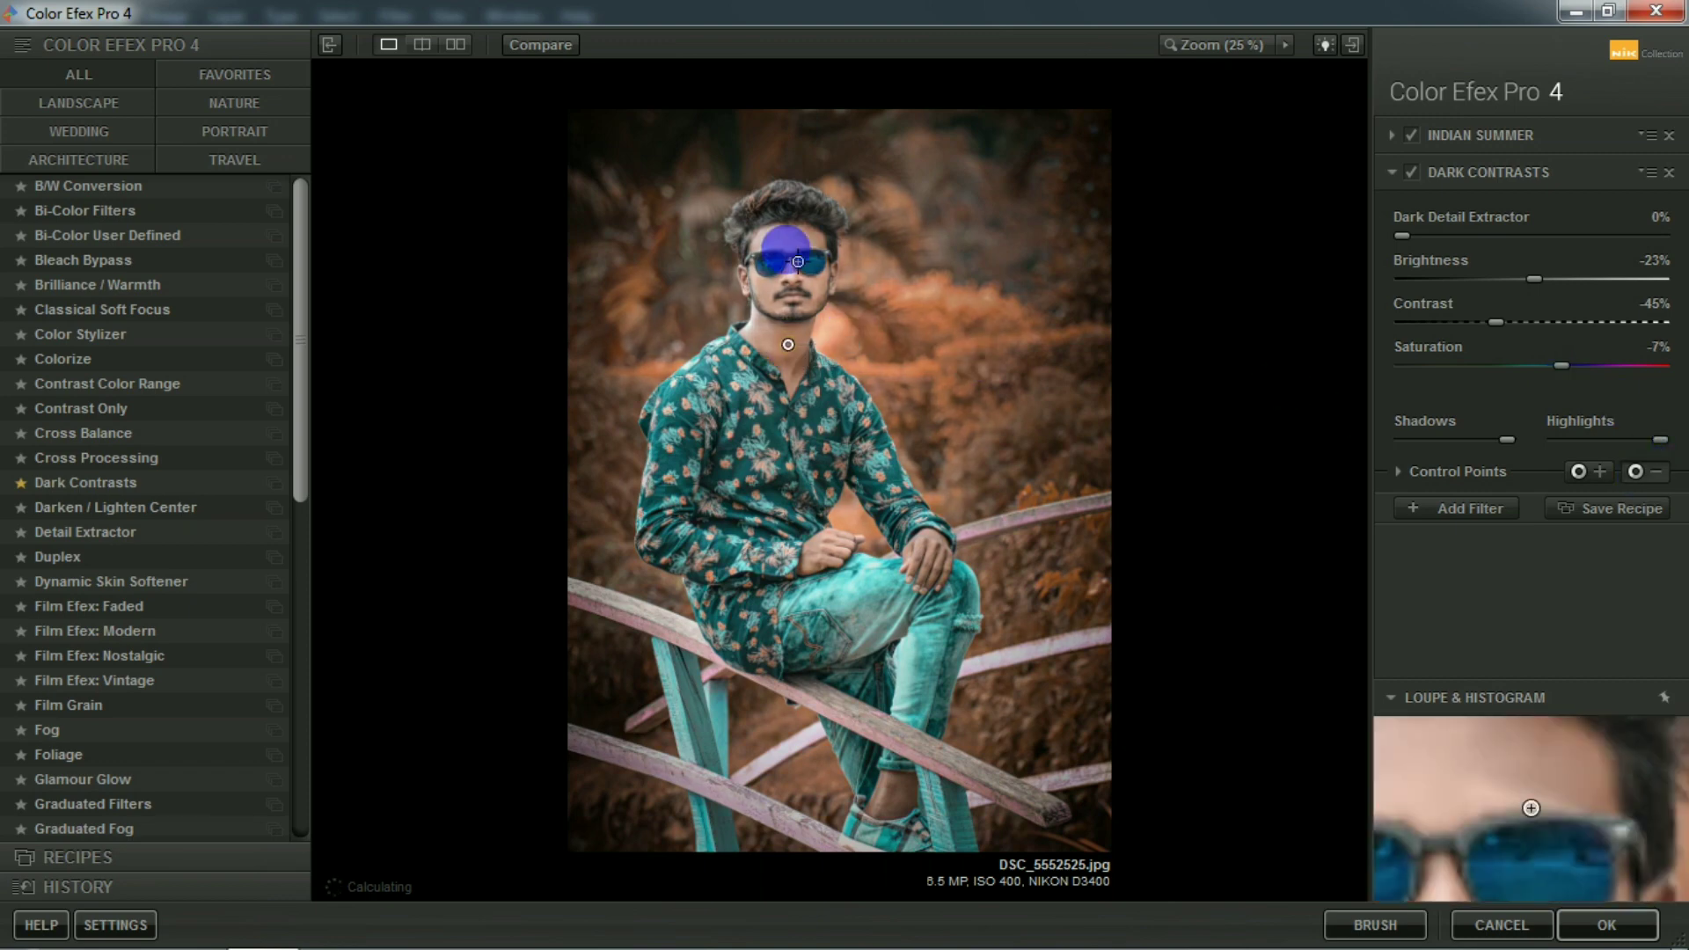
click(802, 235)
click(1633, 472)
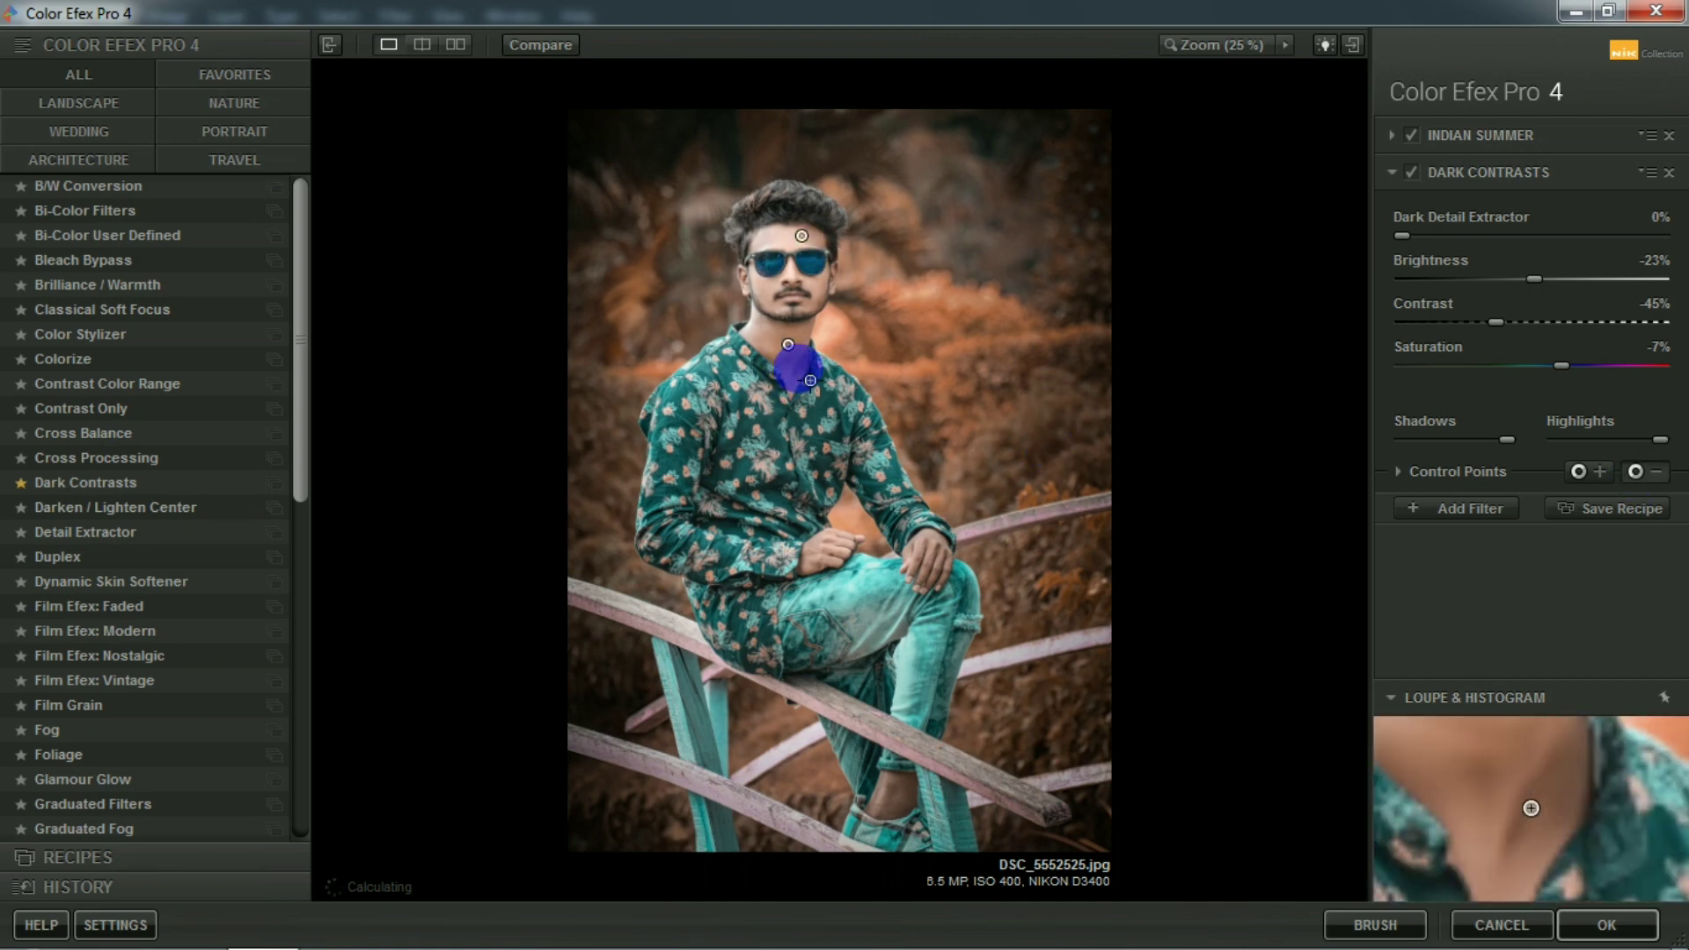
click(790, 294)
click(1642, 475)
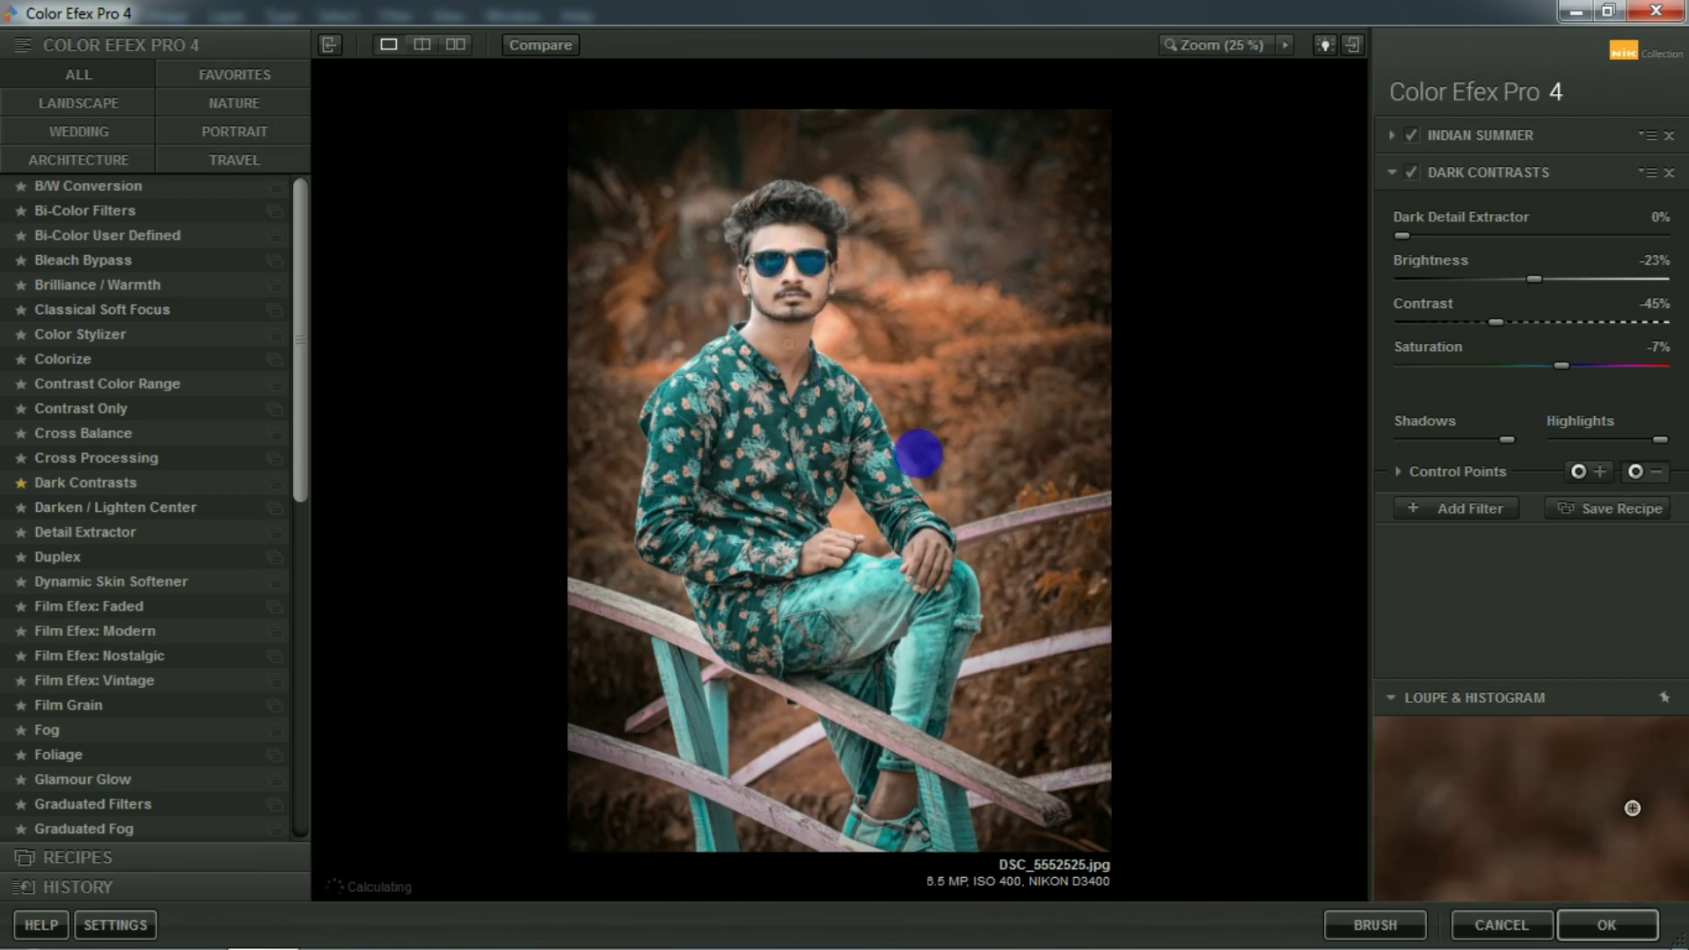
click(820, 554)
click(1635, 472)
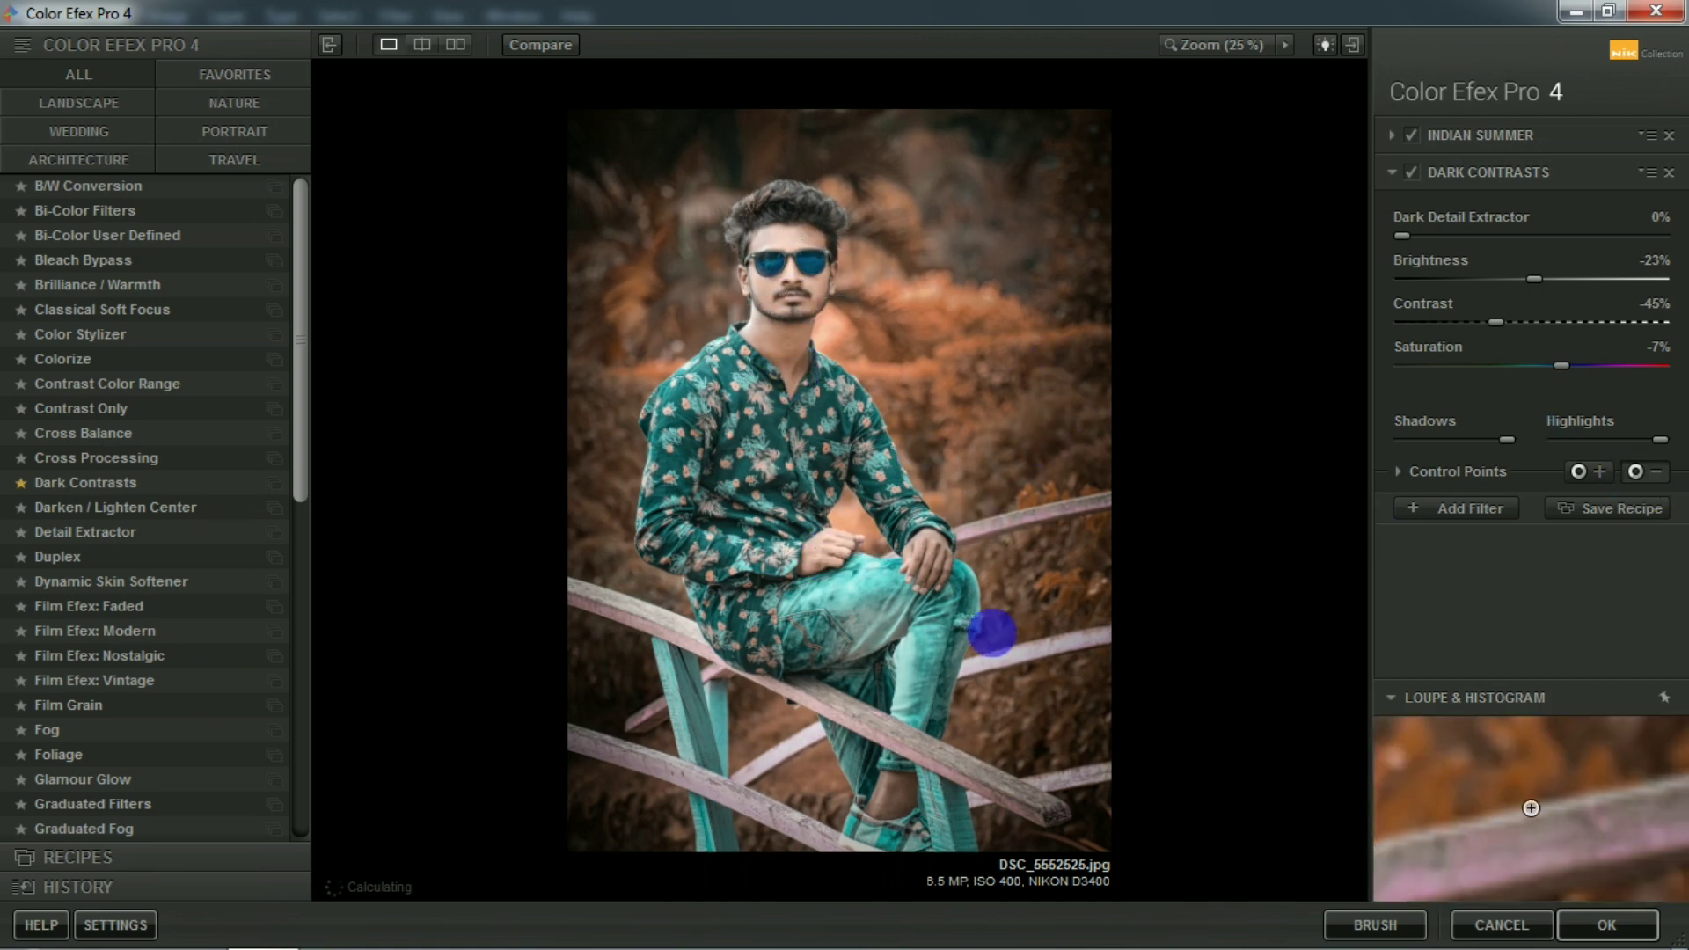
click(892, 795)
click(1636, 472)
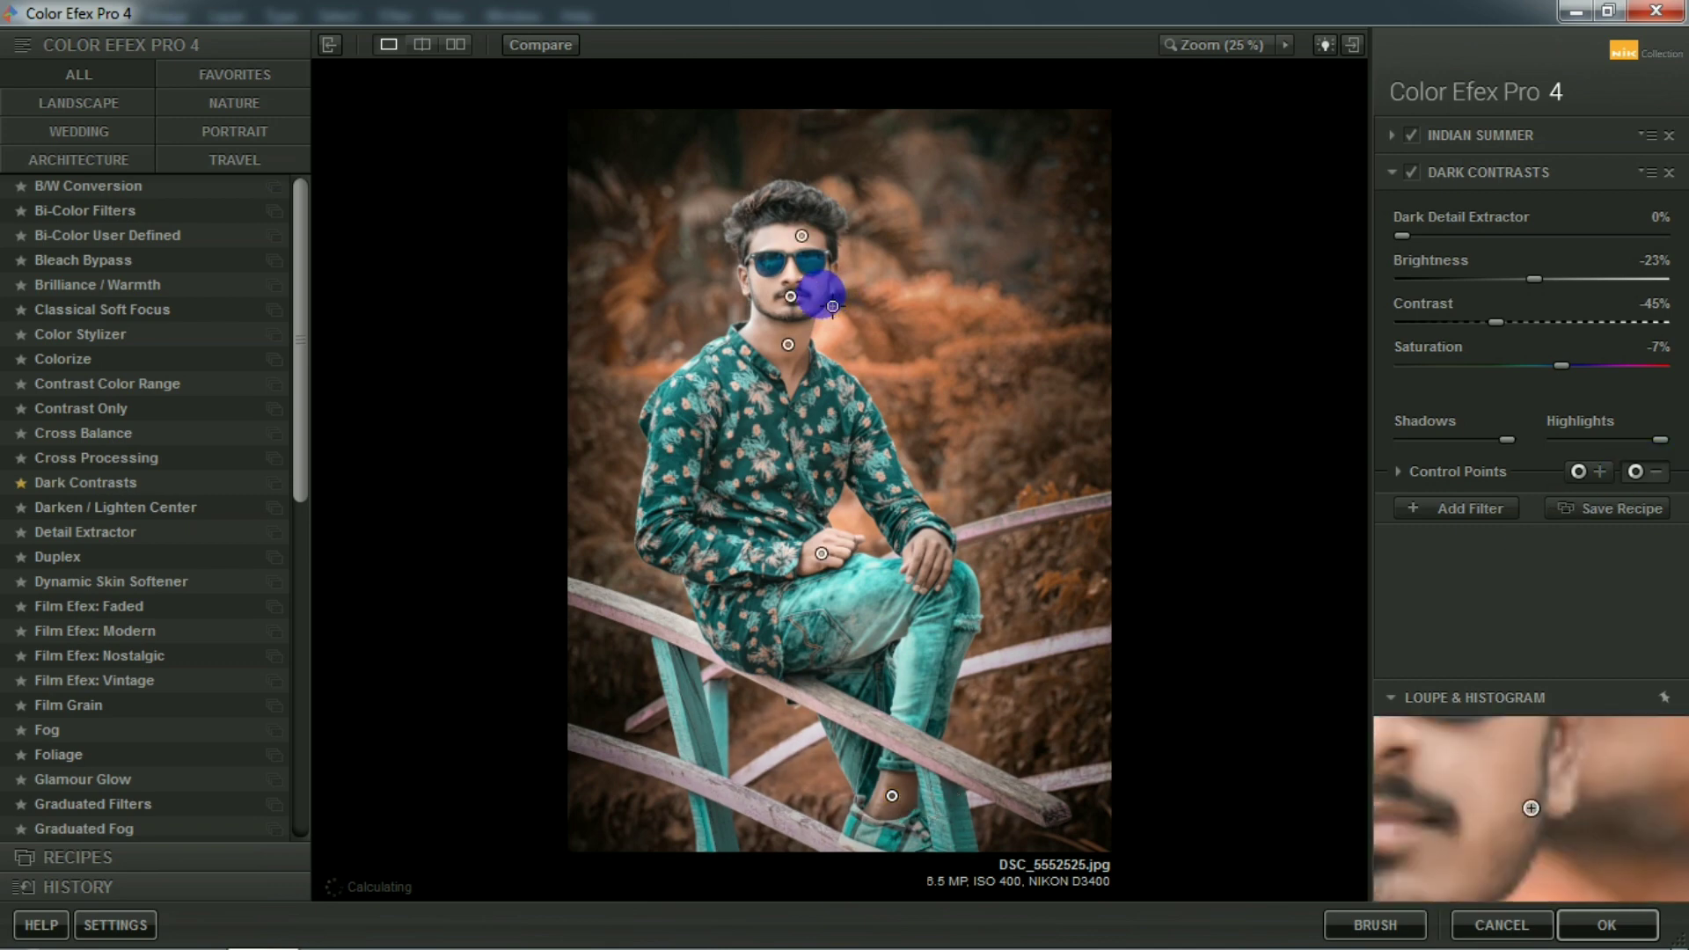
click(832, 306)
click(1619, 933)
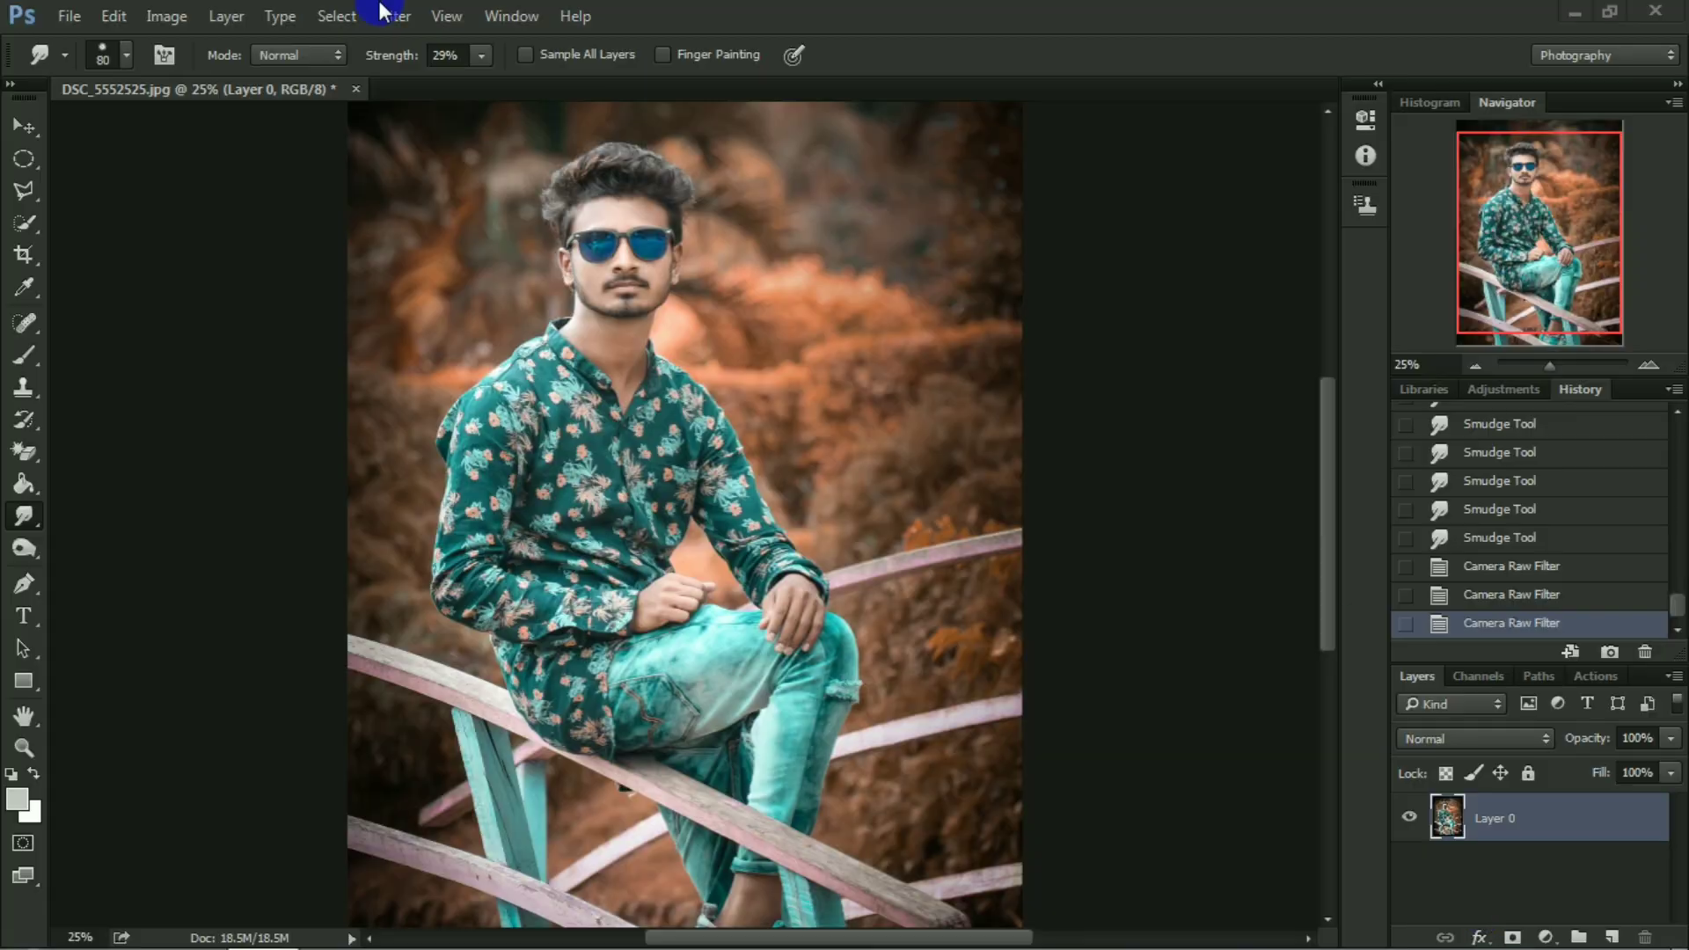
key(ctrl+minus)
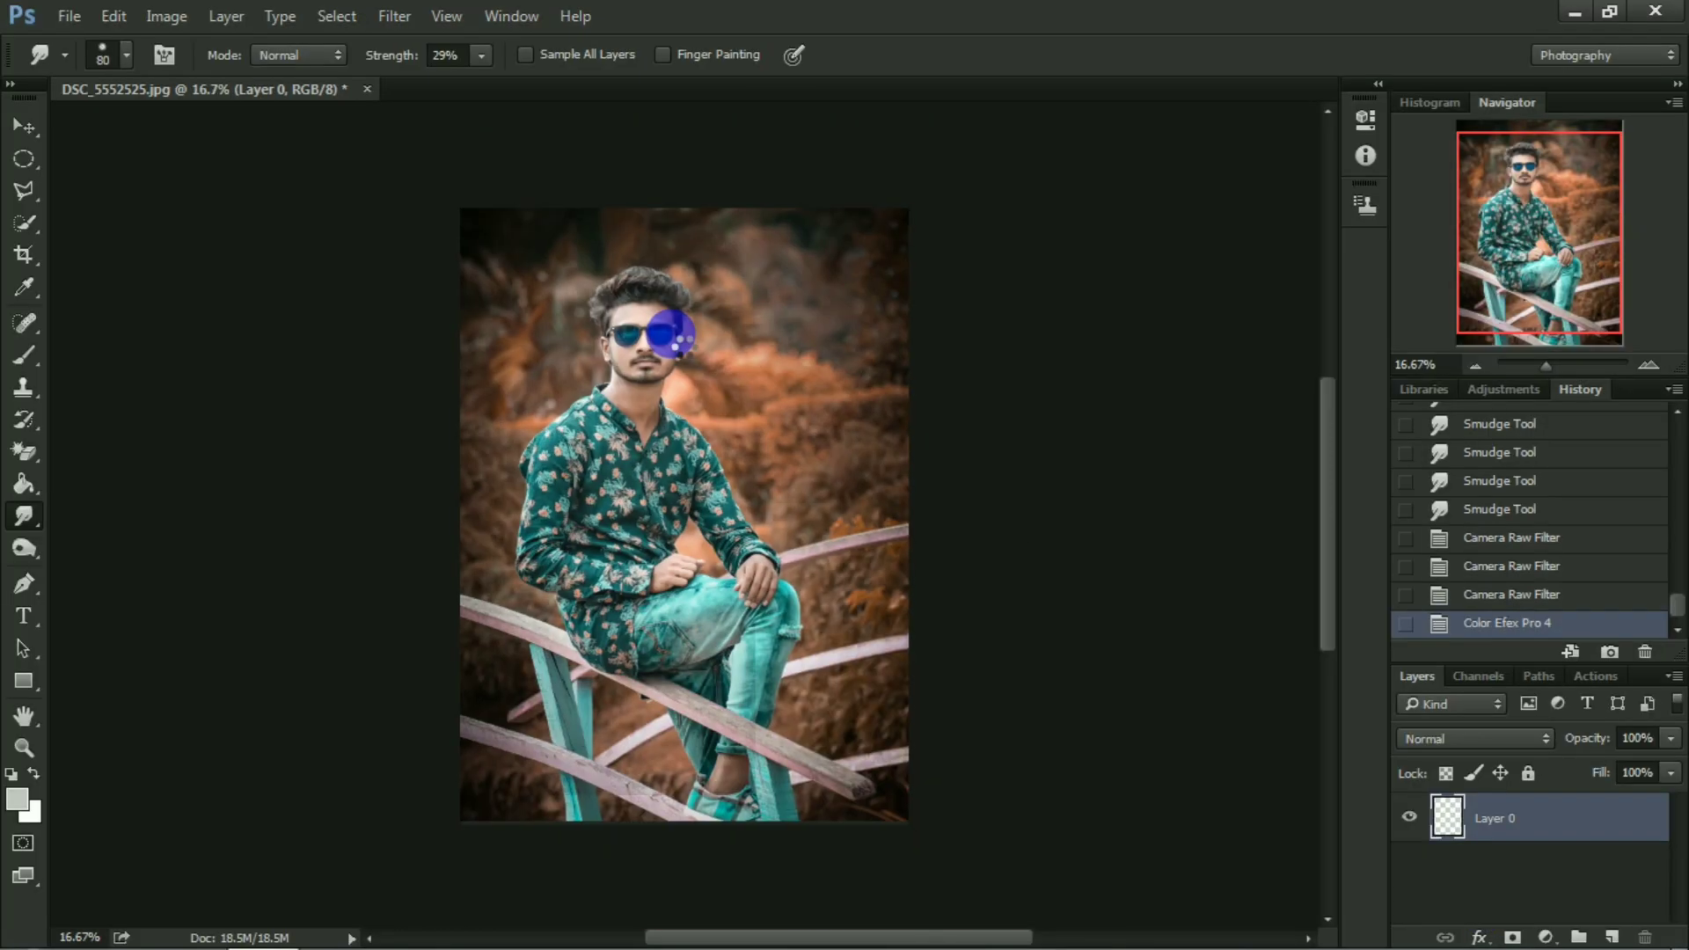
key(ctrl+plus)
key(ctrl+minus)
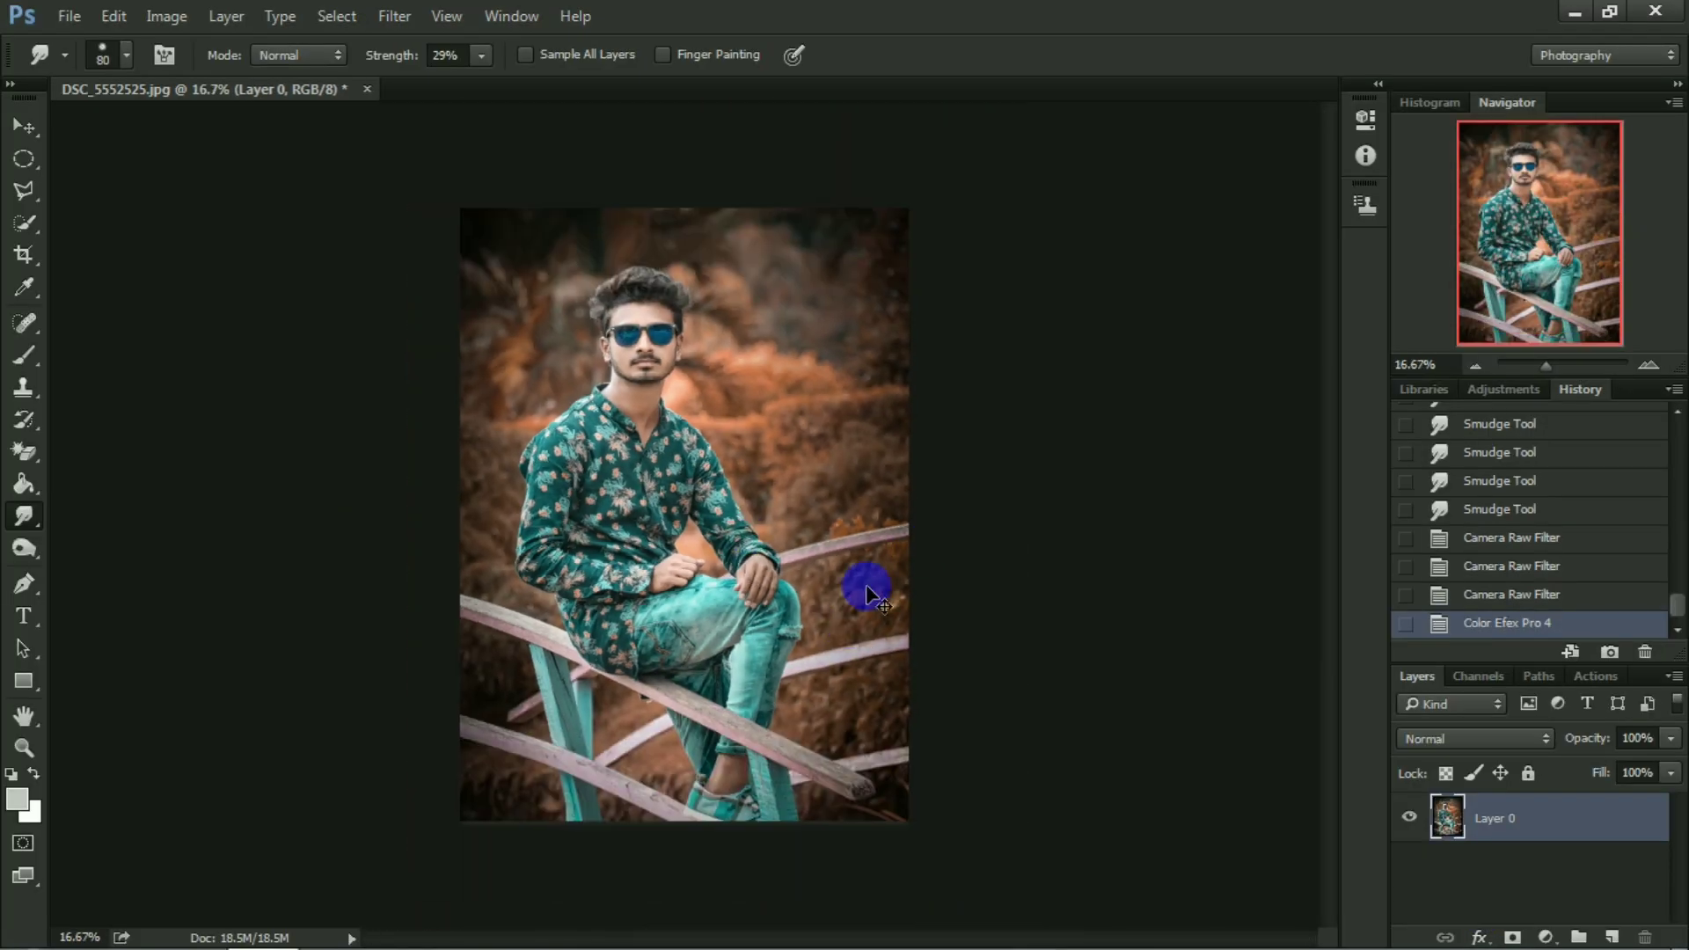
key(ctrl+plus)
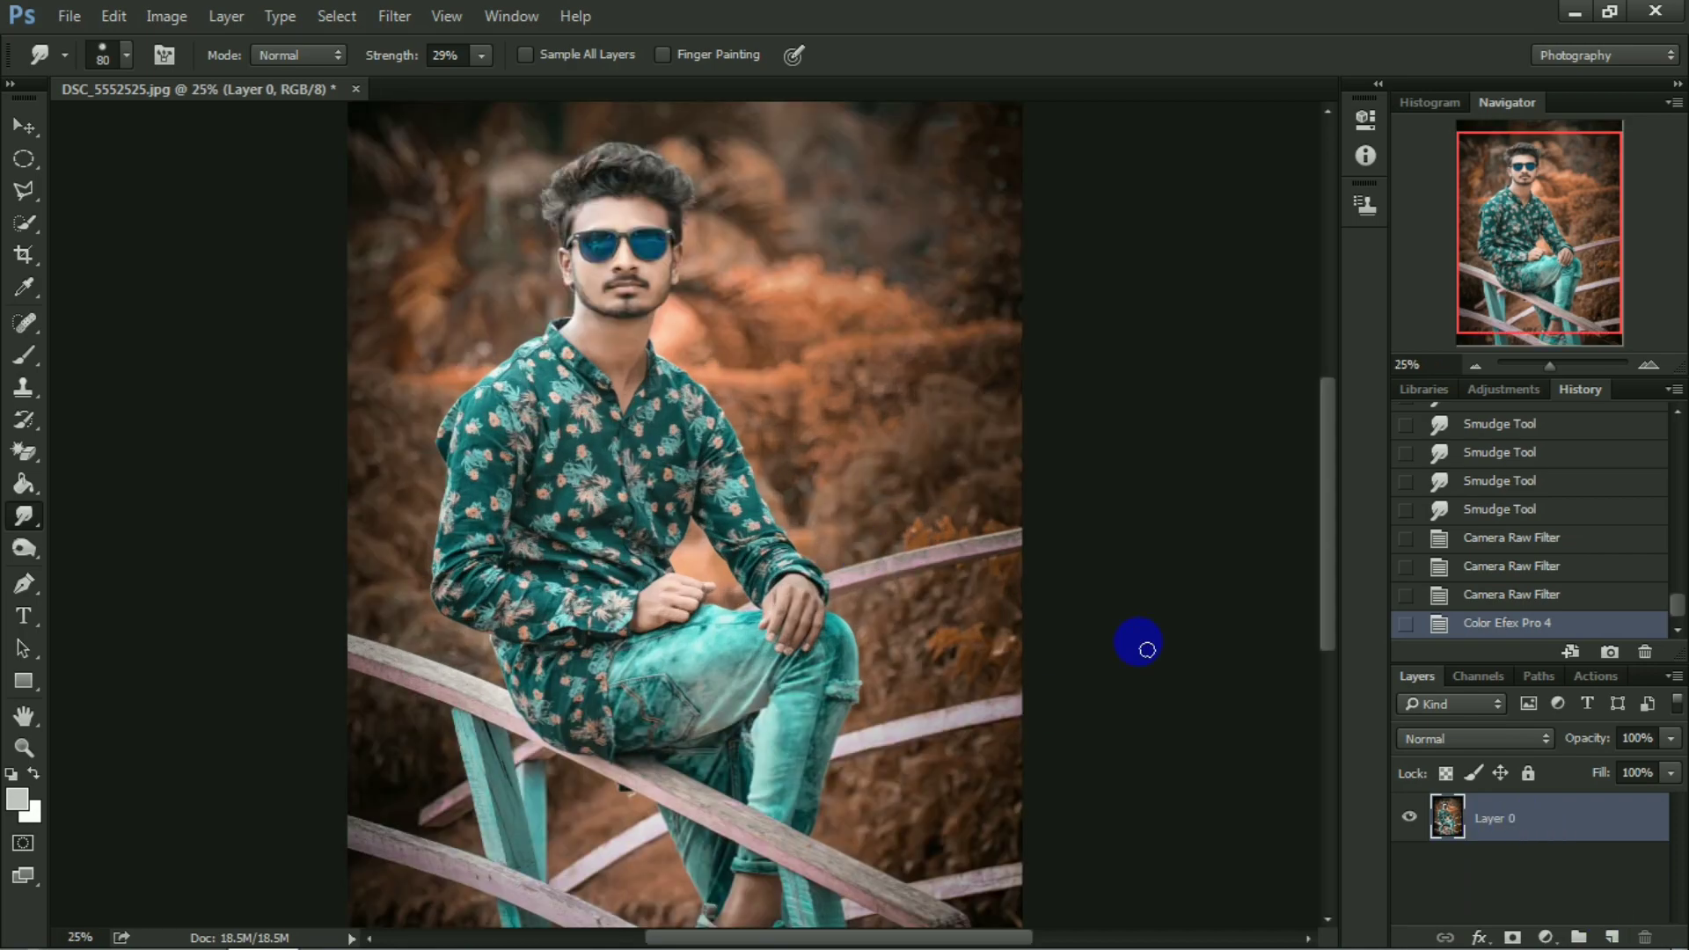